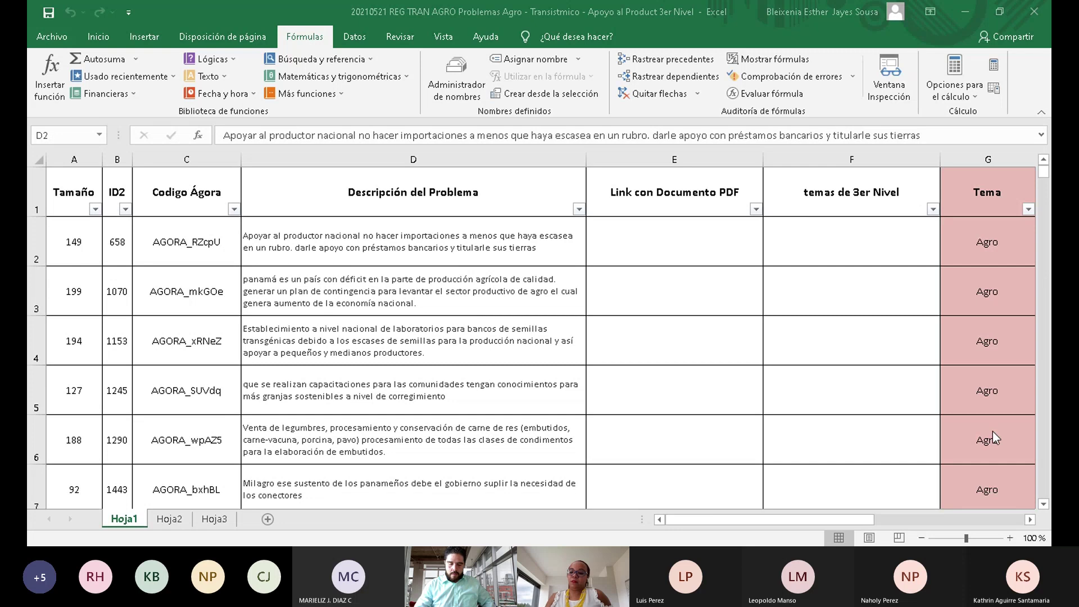
Examine the theme categories offered in the filter list of the "temas de 3er Nivel" column, without applying a filter
{"action": "left_click", "coordinate": [933, 210]}
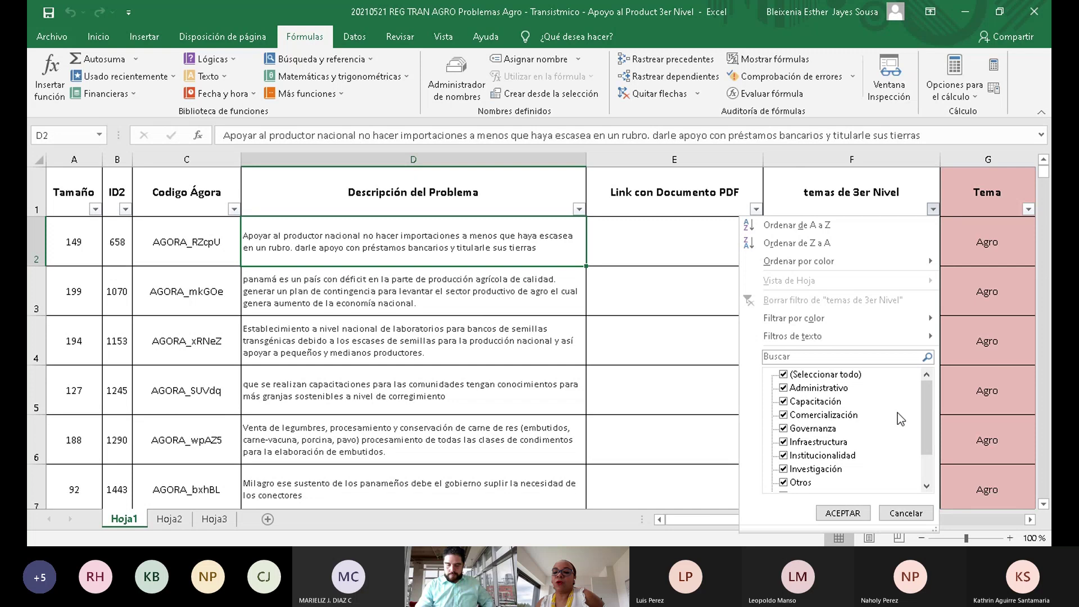
{"action": "scroll", "coordinate": [897, 413], "scroll_direction": "down", "scroll_amount": 1}
{"action": "scroll", "coordinate": [897, 412], "scroll_direction": "up", "scroll_amount": 1}
{"action": "scroll", "coordinate": [894, 428], "scroll_direction": "down", "scroll_amount": 1}
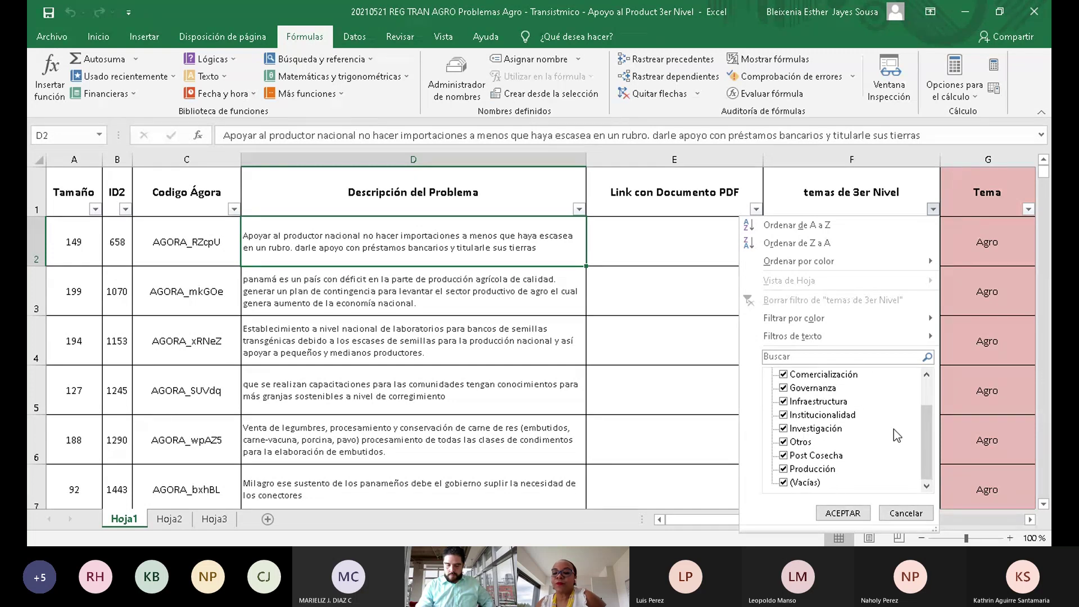
{"action": "scroll", "coordinate": [894, 429], "scroll_direction": "up", "scroll_amount": 1}
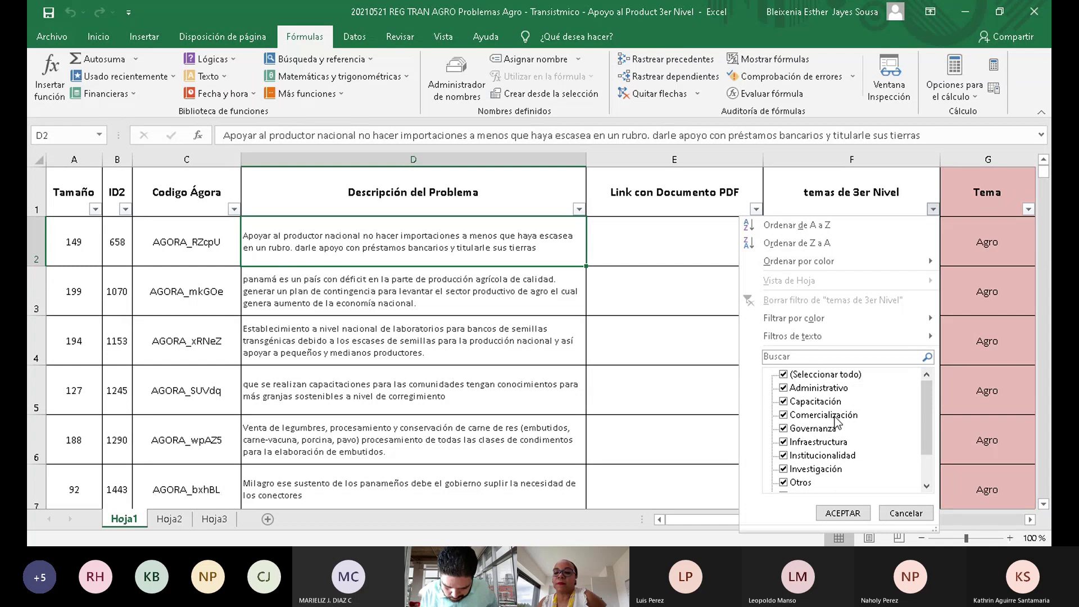
{"action": "left_click_drag", "start_coordinate": [929, 416], "coordinate": [934, 443]}
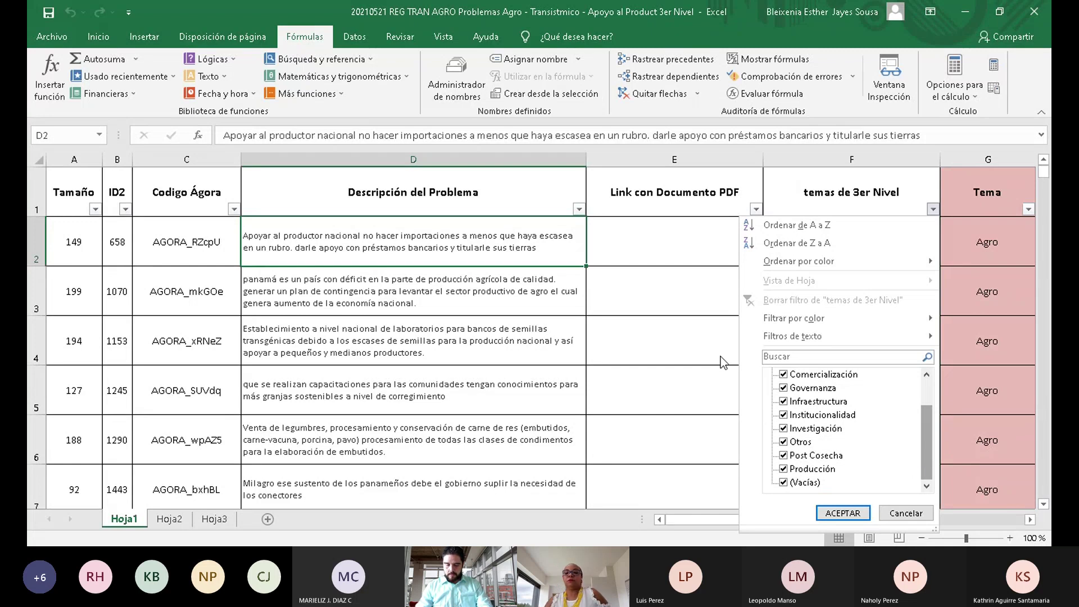
{"action": "left_click", "coordinate": [613, 370]}
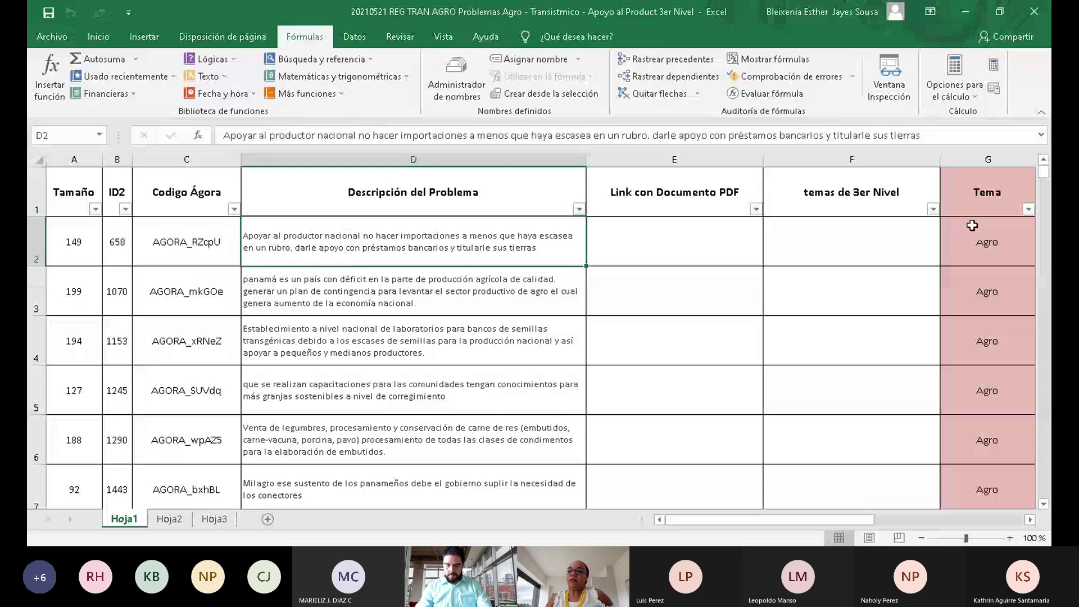
{"action": "left_click", "coordinate": [933, 209]}
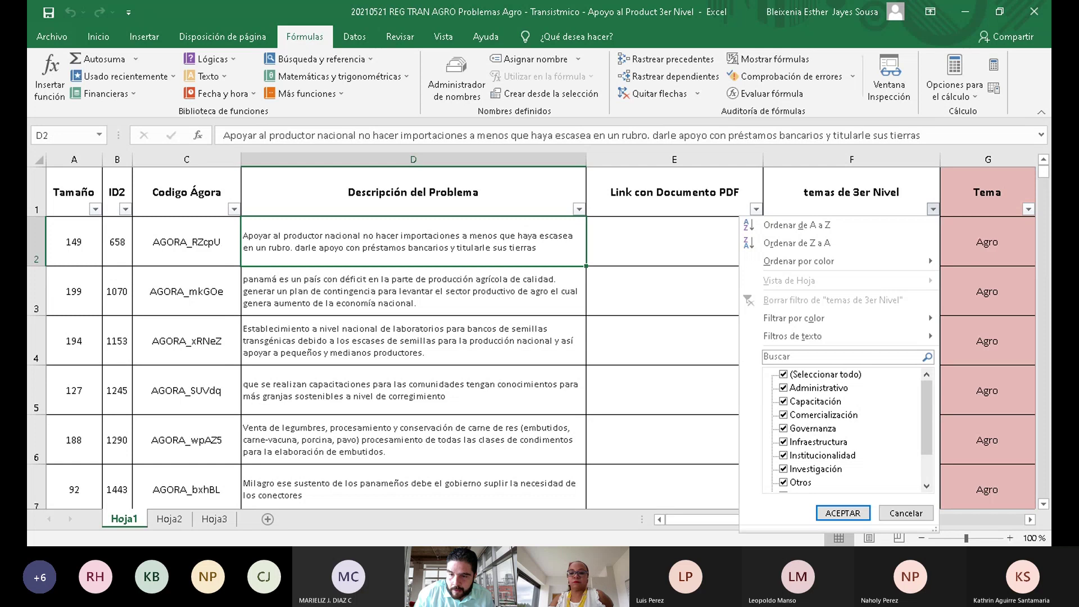
{"action": "left_click", "coordinate": [880, 515]}
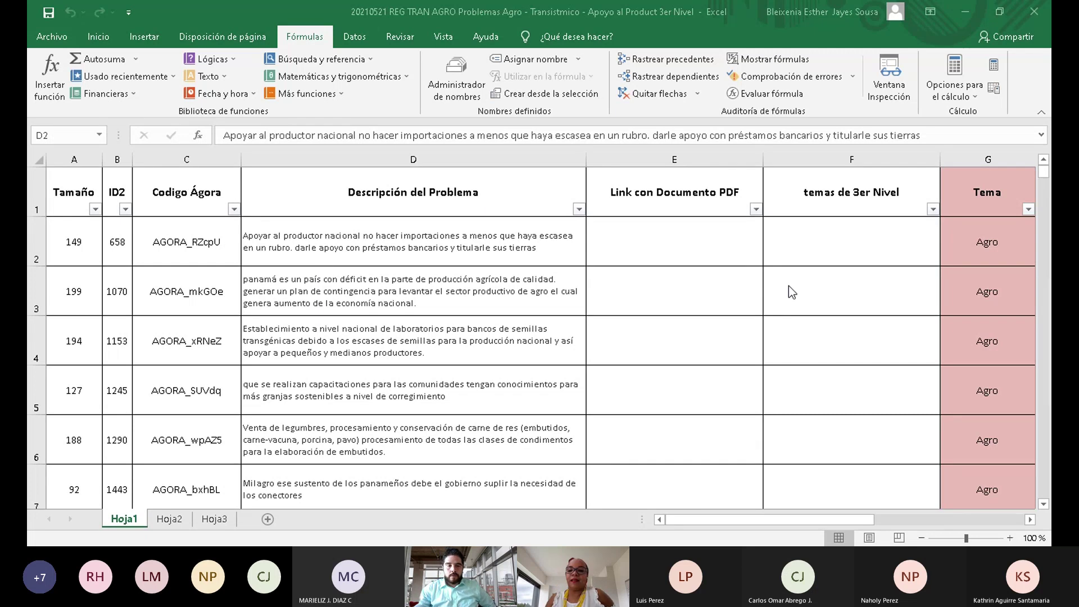
Review the "temas de 3er Nivel" filter list again, from Administrativo through Producción and (Vacías), and close it without filtering
{"action": "left_click", "coordinate": [932, 211]}
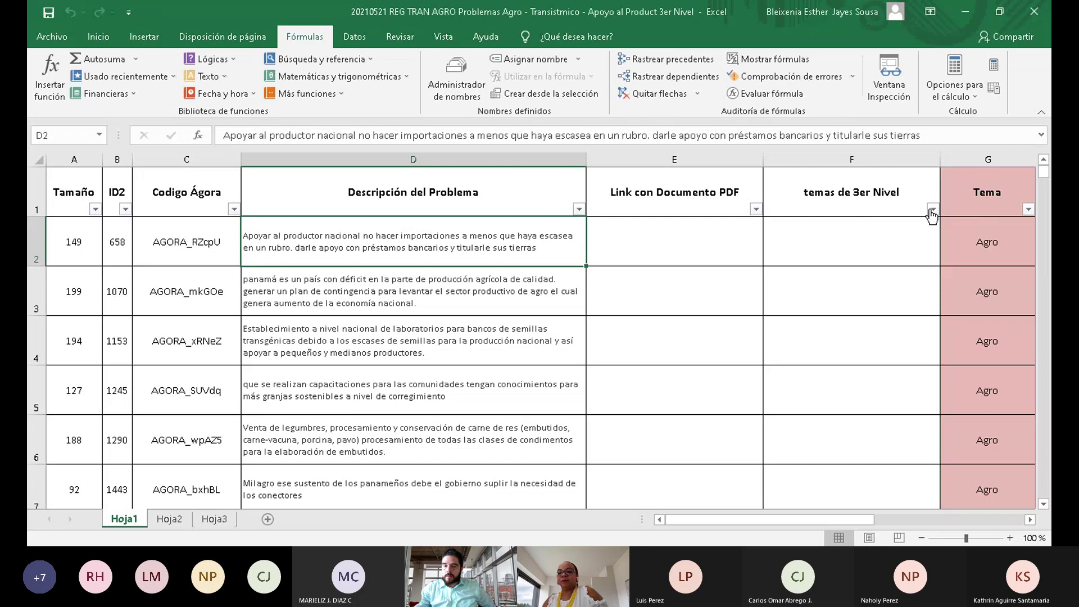
{"action": "left_click", "coordinate": [932, 211]}
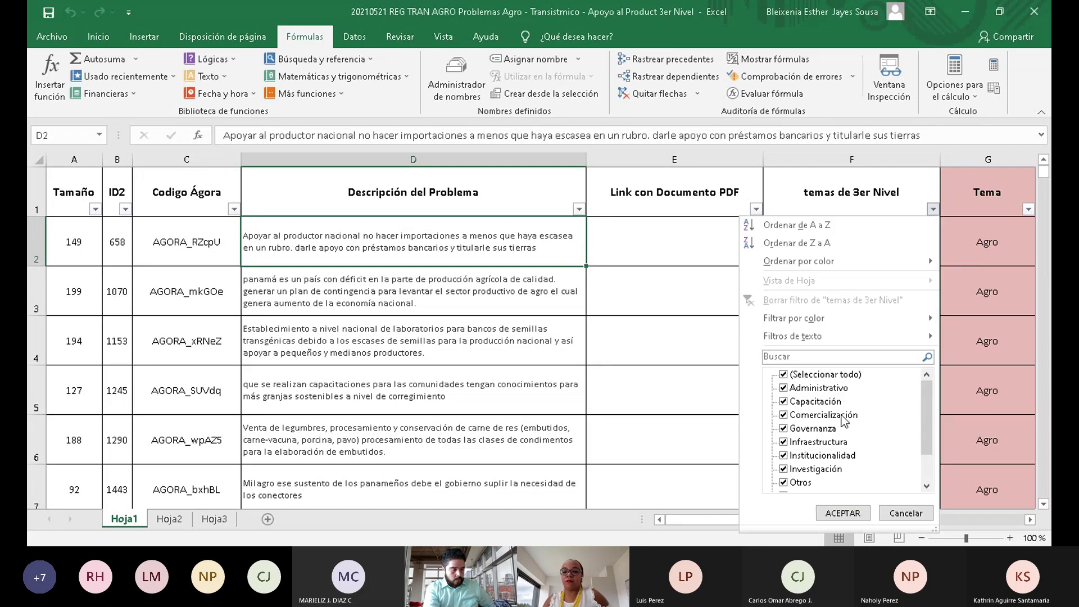
{"action": "scroll", "coordinate": [853, 471], "scroll_direction": "down", "scroll_amount": 1}
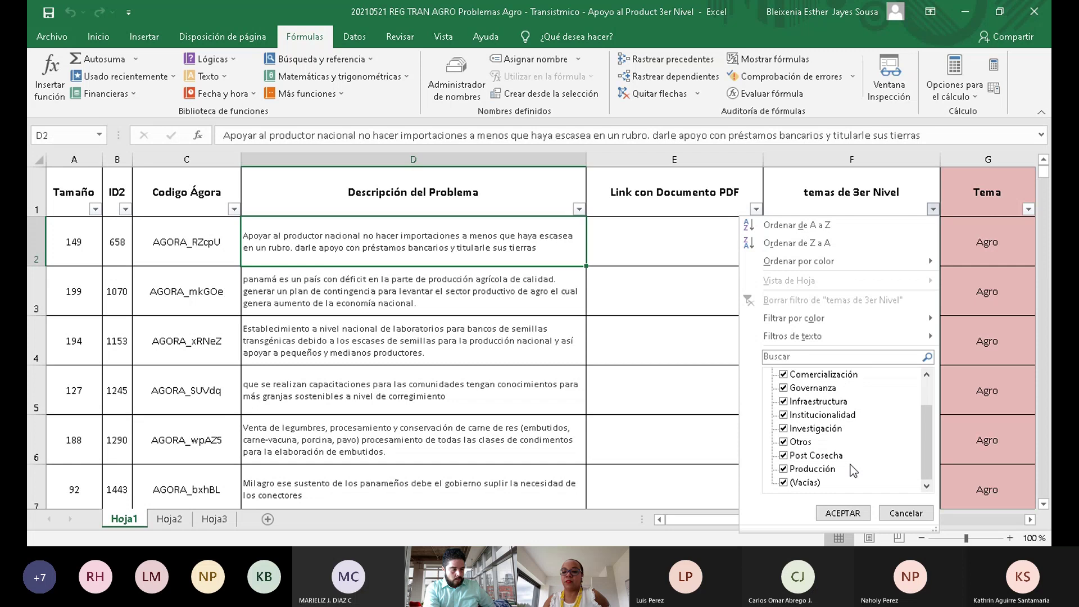
{"action": "scroll", "coordinate": [853, 471], "scroll_direction": "up", "scroll_amount": 1}
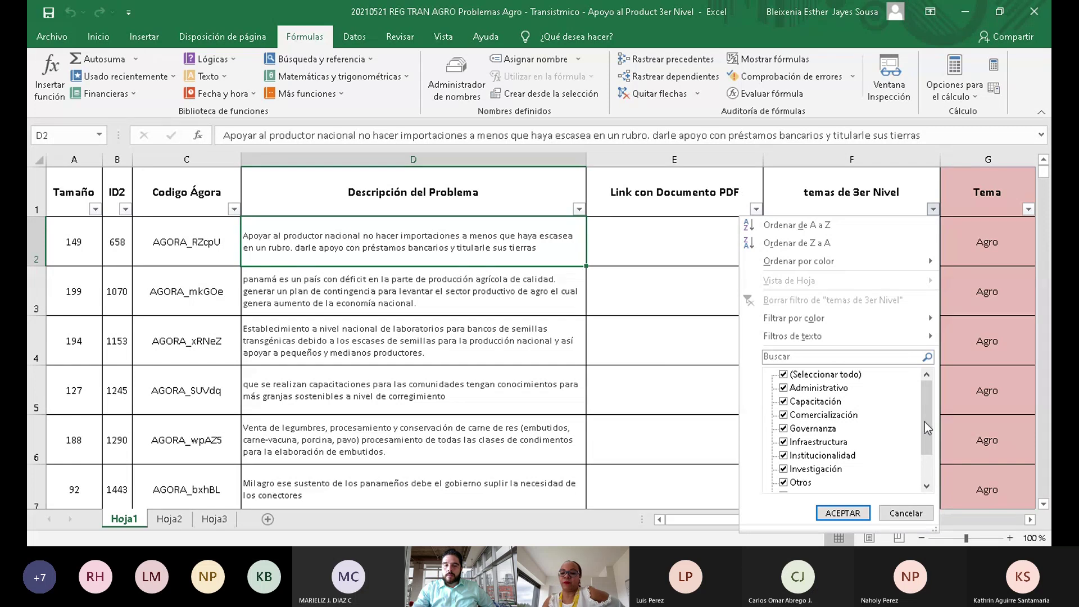
{"action": "mouse_move", "coordinate": [926, 421]}
{"action": "left_mouse_down"}
{"action": "mouse_move", "coordinate": [924, 444]}
{"action": "mouse_move", "coordinate": [923, 403]}
{"action": "left_mouse_up"}
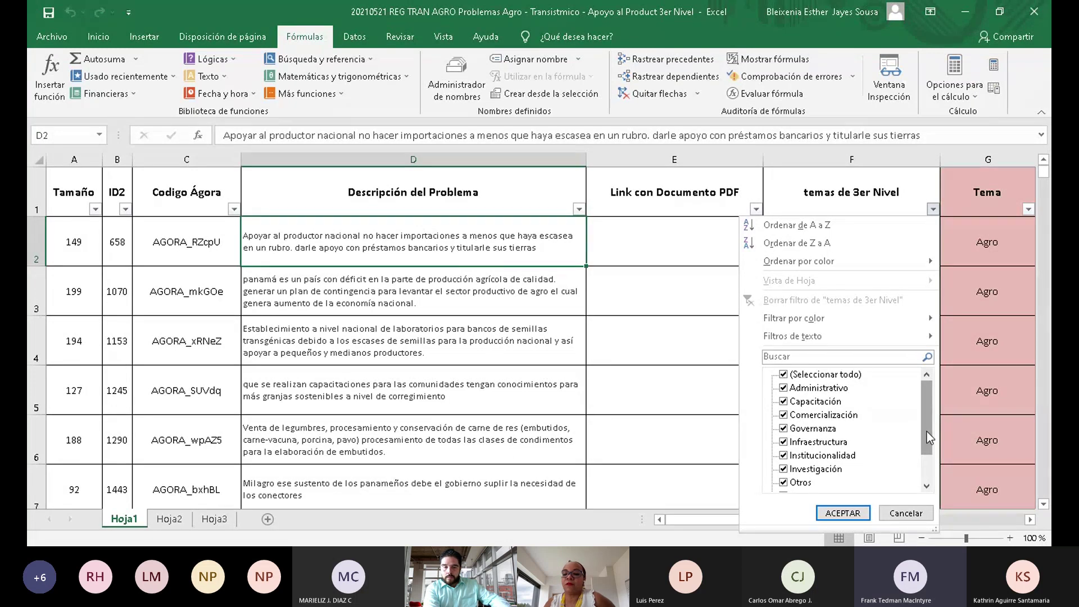
{"action": "left_click_drag", "start_coordinate": [926, 432], "coordinate": [921, 398]}
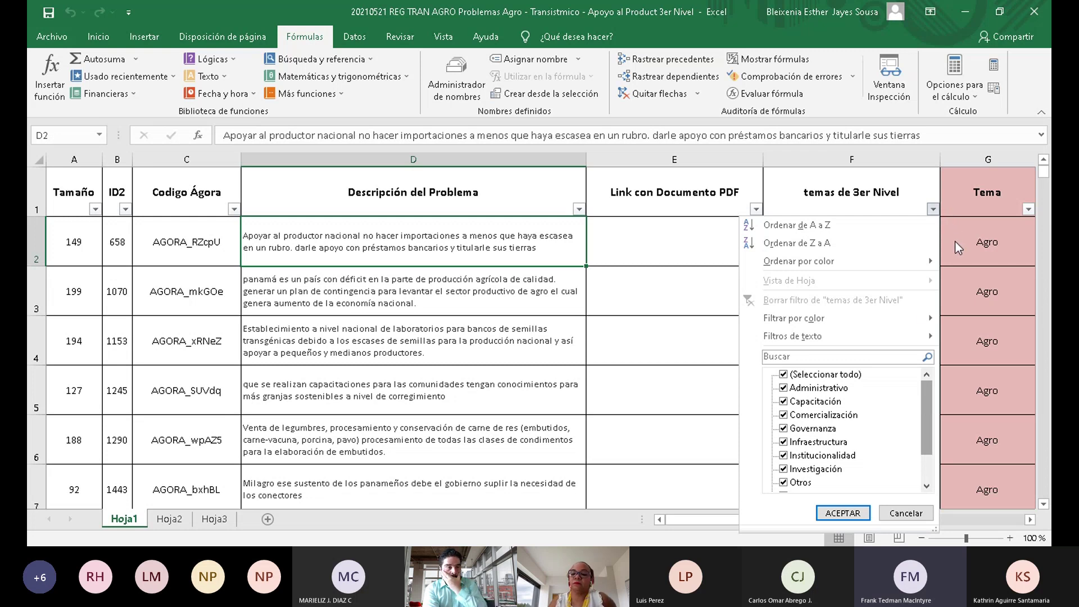
{"action": "scroll", "coordinate": [830, 446], "scroll_direction": "down", "scroll_amount": 1}
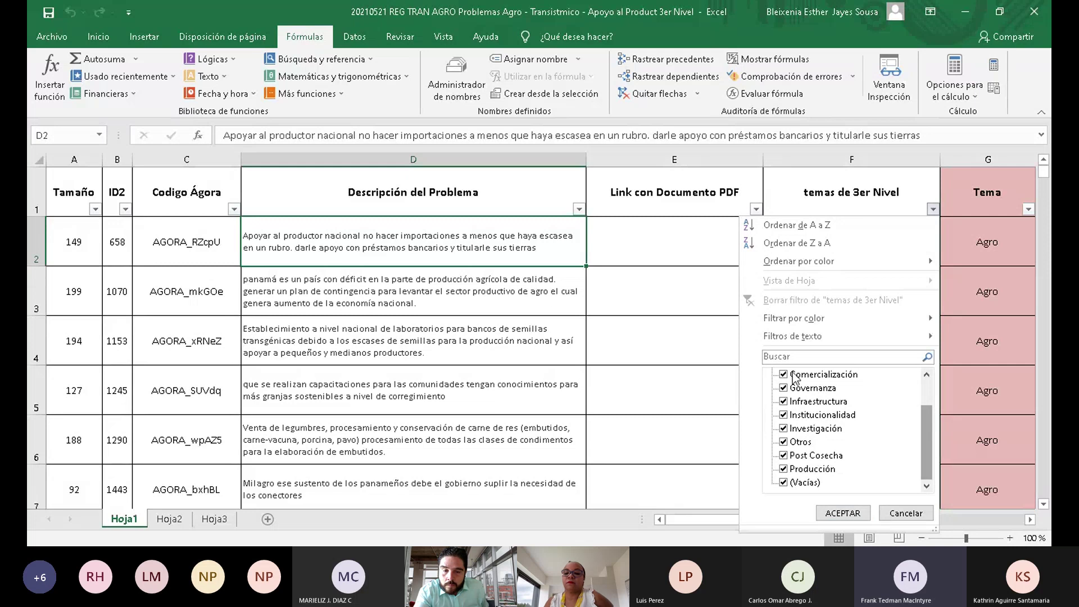
{"action": "scroll", "coordinate": [801, 430], "scroll_direction": "up", "scroll_amount": 1}
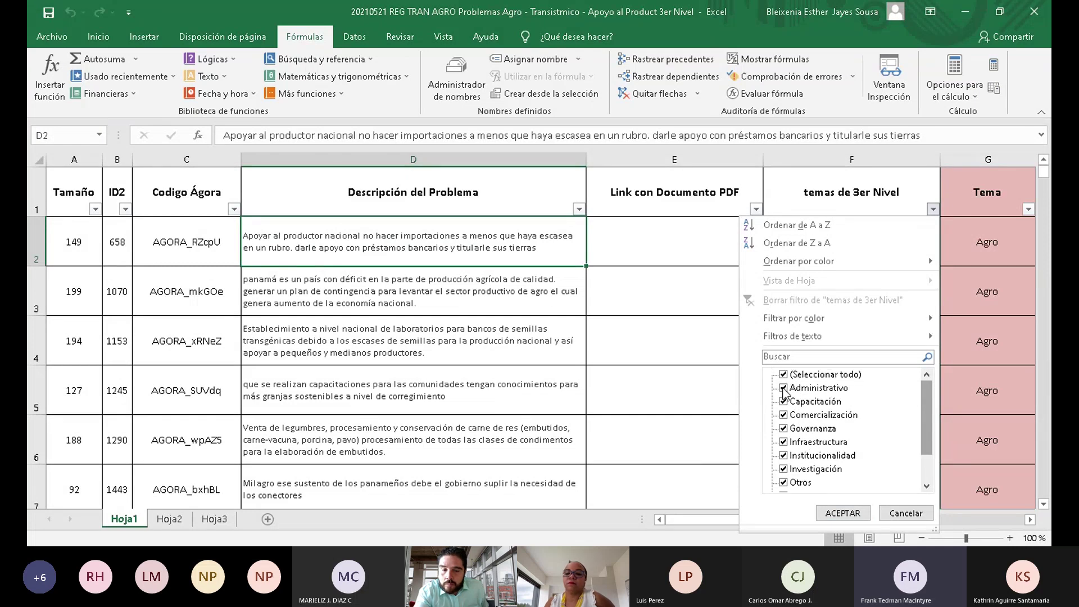
{"action": "left_click", "coordinate": [784, 388]}
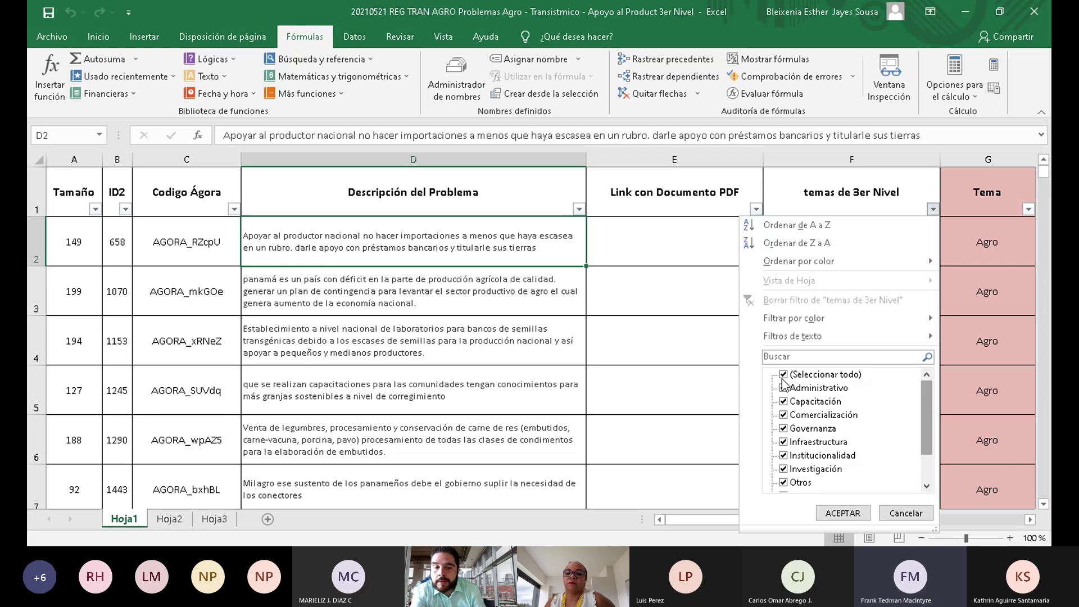
{"action": "left_click", "coordinate": [784, 388]}
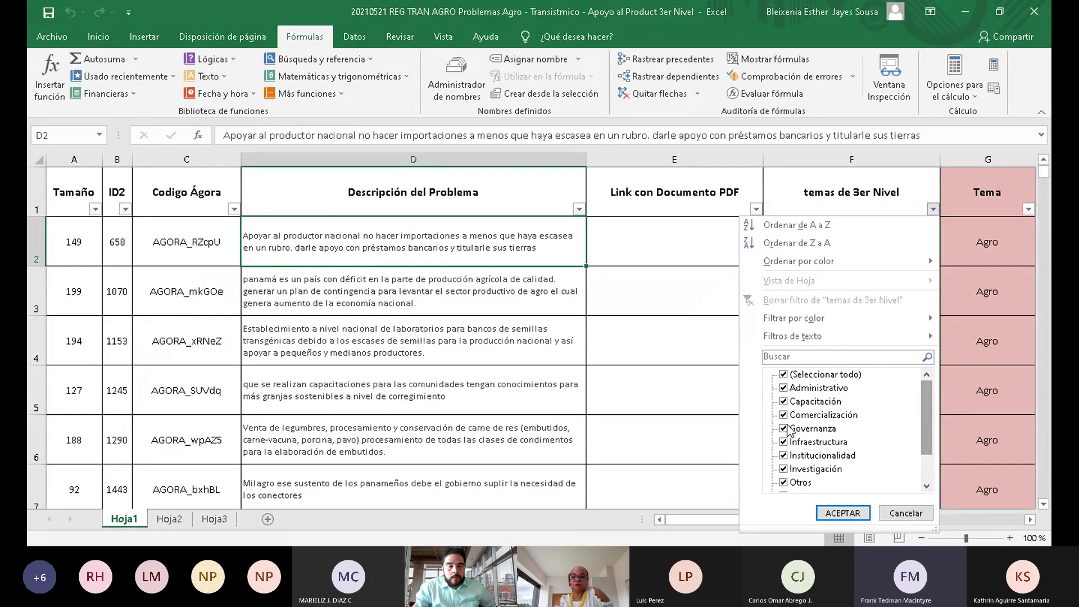
{"action": "left_click", "coordinate": [576, 372]}
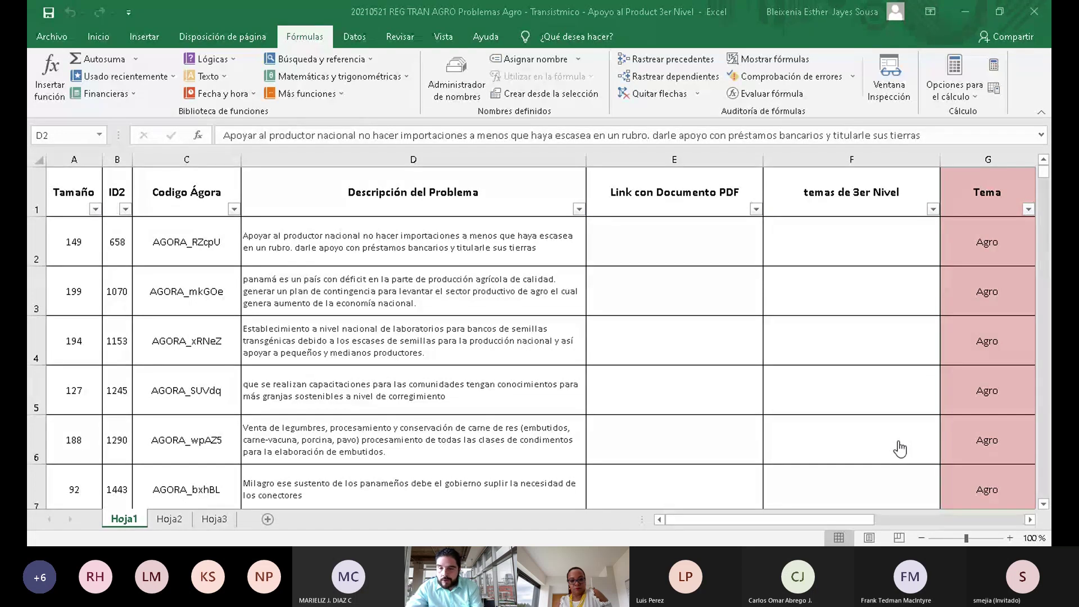
Enter "administrativo, comercialización" as the third-level themes of the first problem, in cell F2
{"action": "left_click", "coordinate": [864, 43]}
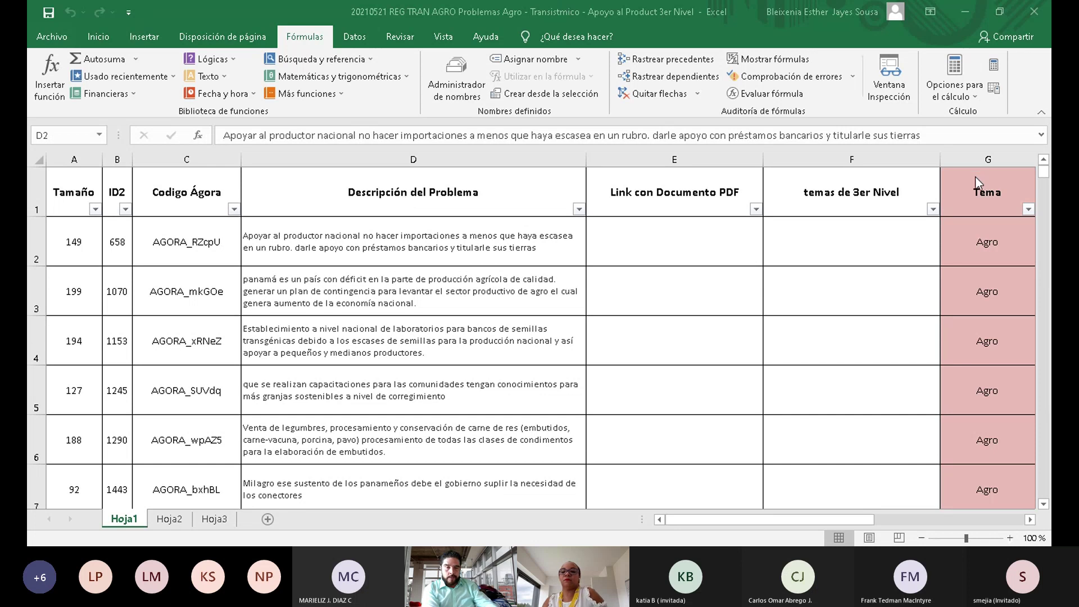
{"action": "left_click", "coordinate": [884, 260]}
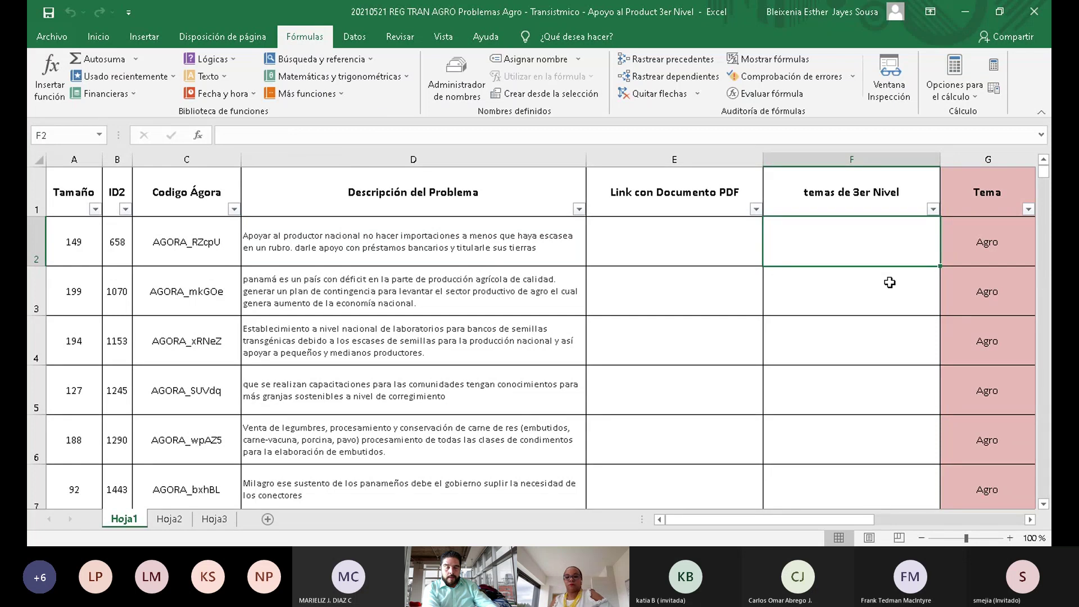
{"action": "type", "text": "administ"}
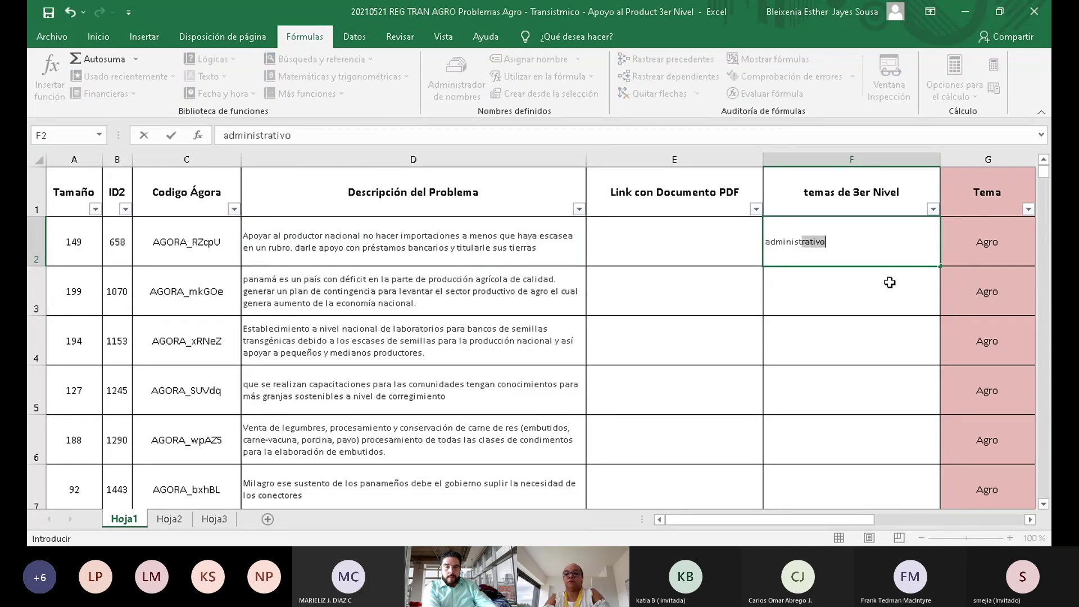
{"action": "type", "text": "rativo, c"}
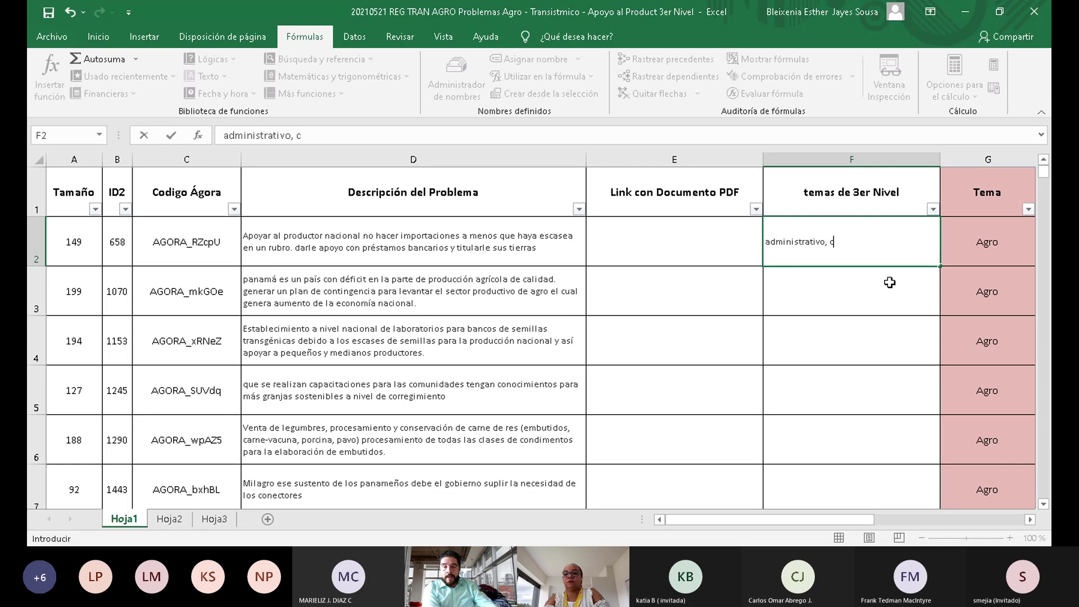
{"action": "type", "text": "omercializaci"}
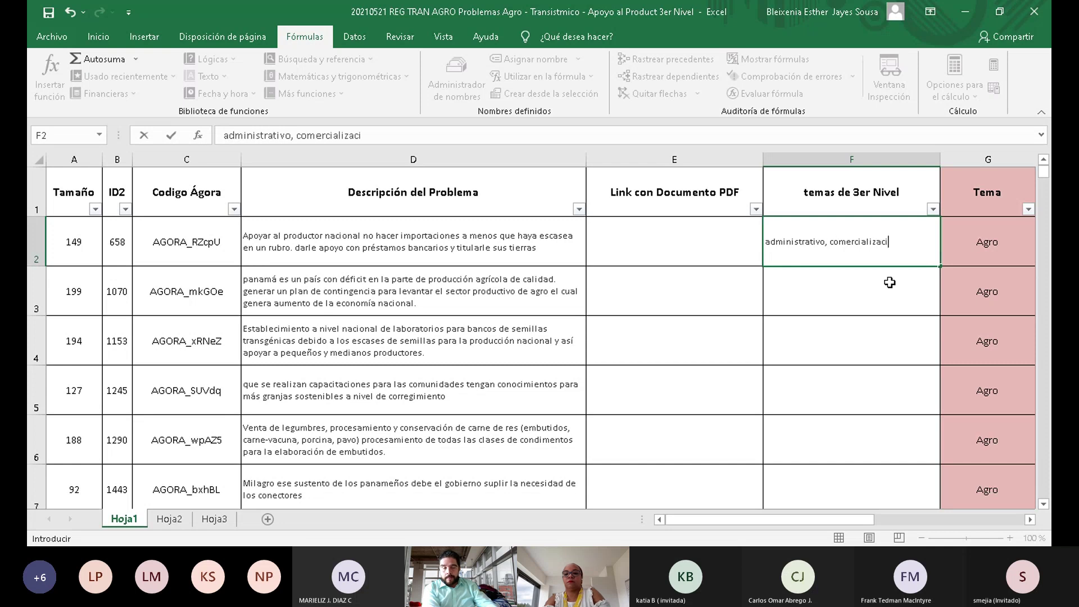
{"action": "type", "text": "ón"}
{"action": "key", "text": "Return"}
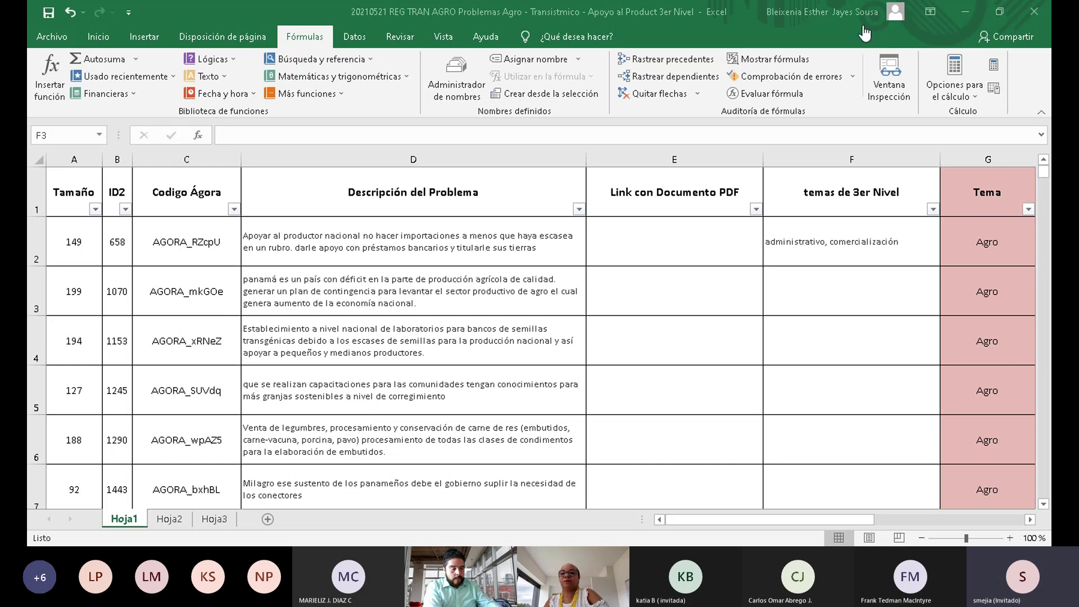
Append ", institucionalidad" to the third-level themes in cell F2
{"action": "double_click", "coordinate": [906, 246]}
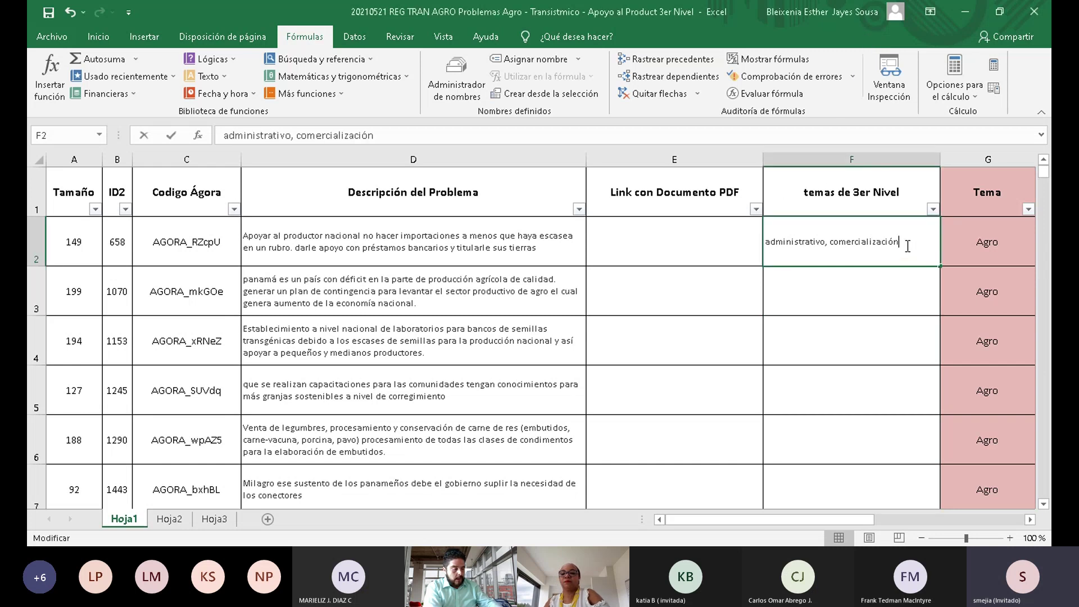
{"action": "type", "text": ","}
{"action": "type", "text": " inst"}
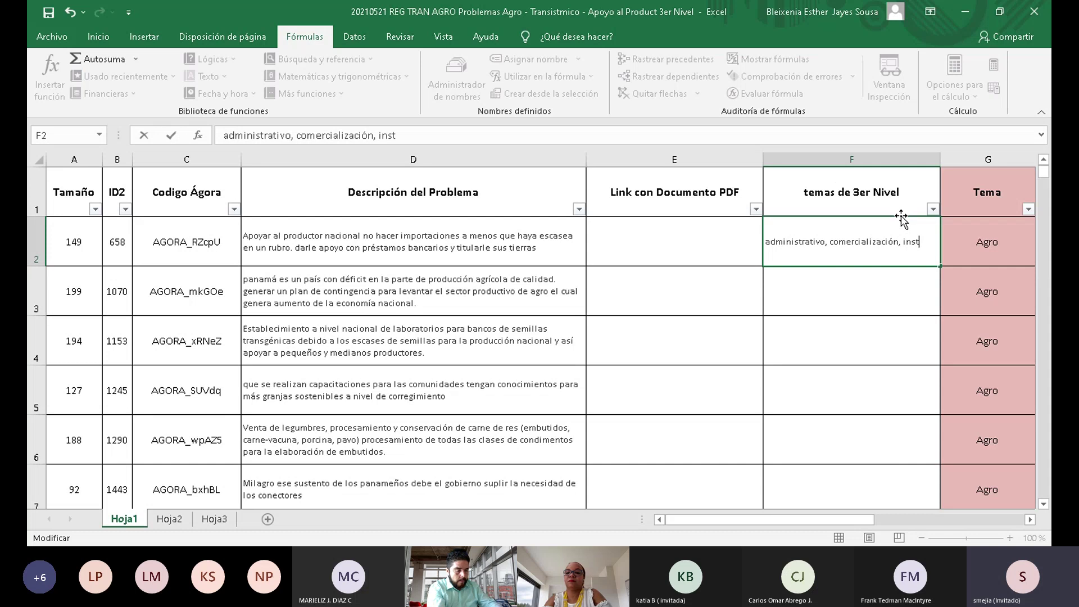
{"action": "type", "text": "itucionalidad"}
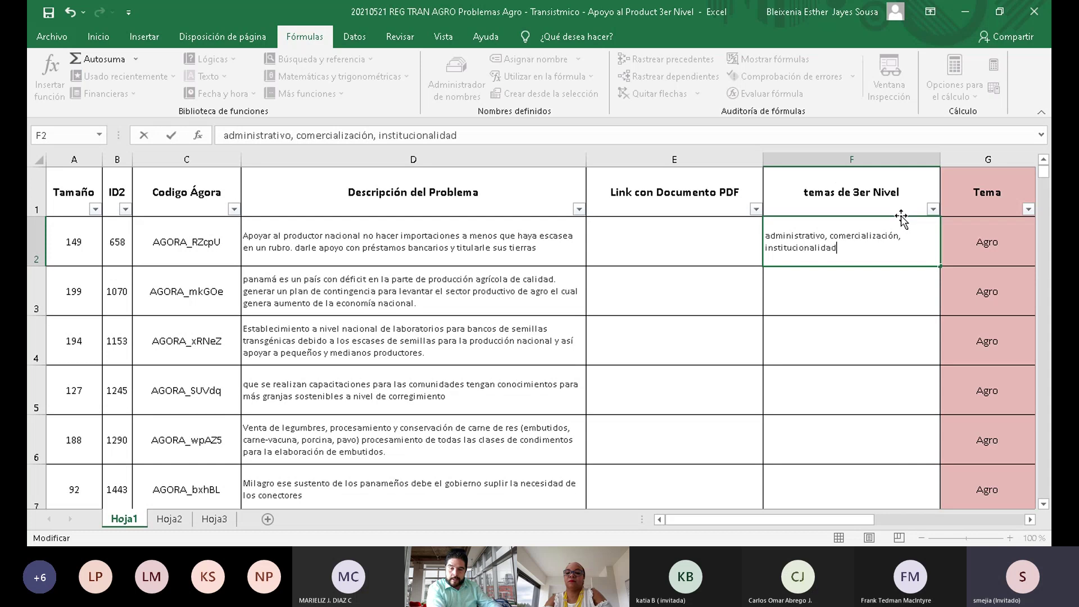
{"action": "key", "text": "Return"}
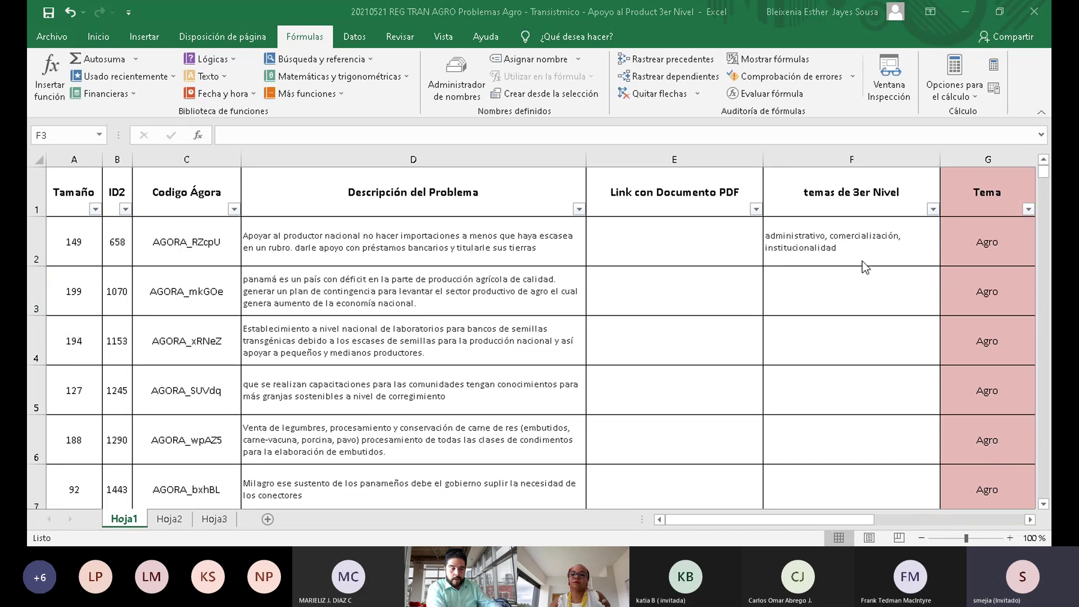
Select the empty theme cell F3 and consult the categories in the "temas de 3er Nivel" filter list, leaving the filter unchanged
{"action": "left_click", "coordinate": [851, 281]}
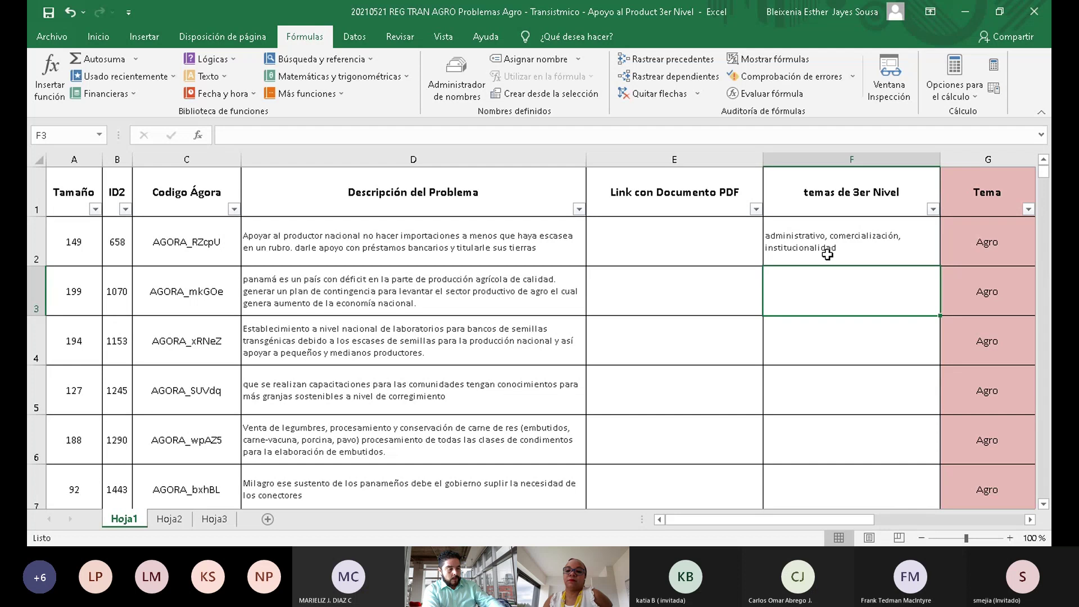
{"action": "left_click", "coordinate": [934, 210]}
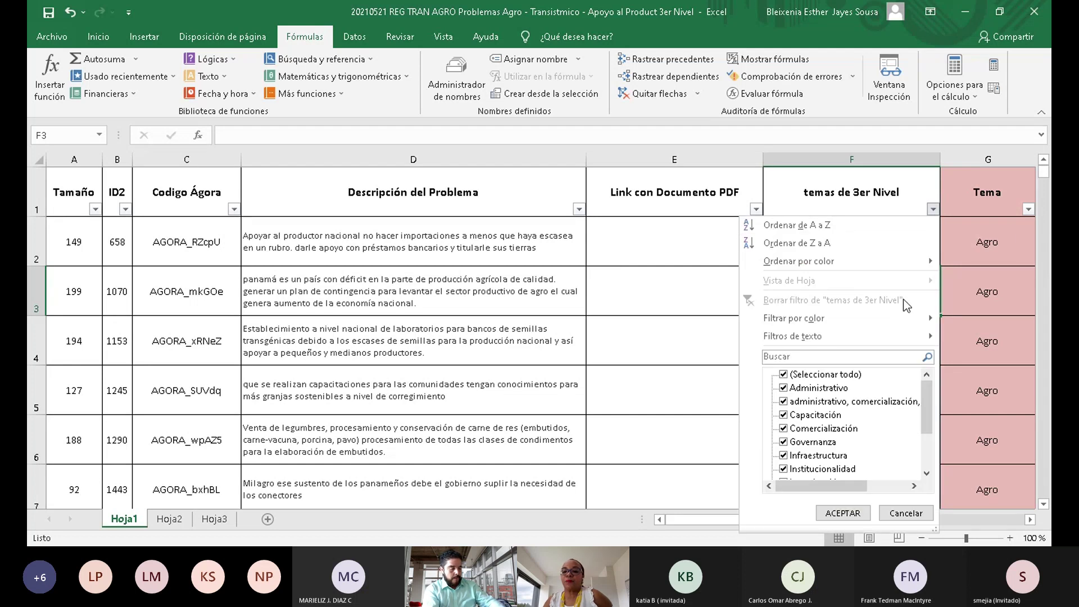
{"action": "mouse_move", "coordinate": [928, 396]}
{"action": "left_mouse_down"}
{"action": "mouse_move", "coordinate": [924, 425]}
{"action": "mouse_move", "coordinate": [923, 393]}
{"action": "left_mouse_up"}
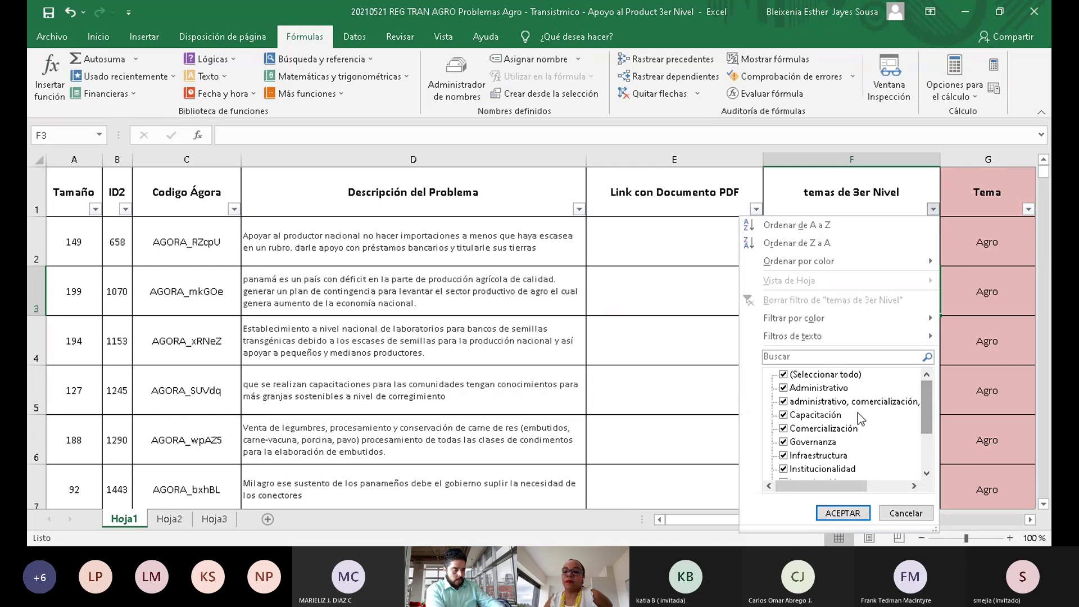
{"action": "left_click", "coordinate": [723, 353]}
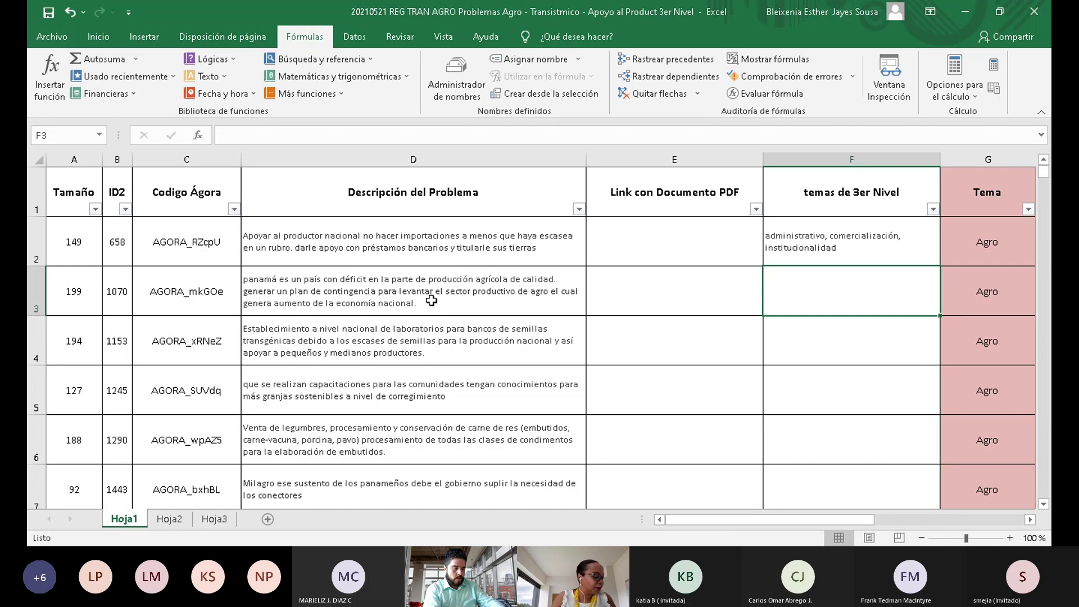
Read the second problem's description in D3 and review the categories in the "temas de 3er Nivel" filter list down to (Vacías)
{"action": "left_click", "coordinate": [335, 302]}
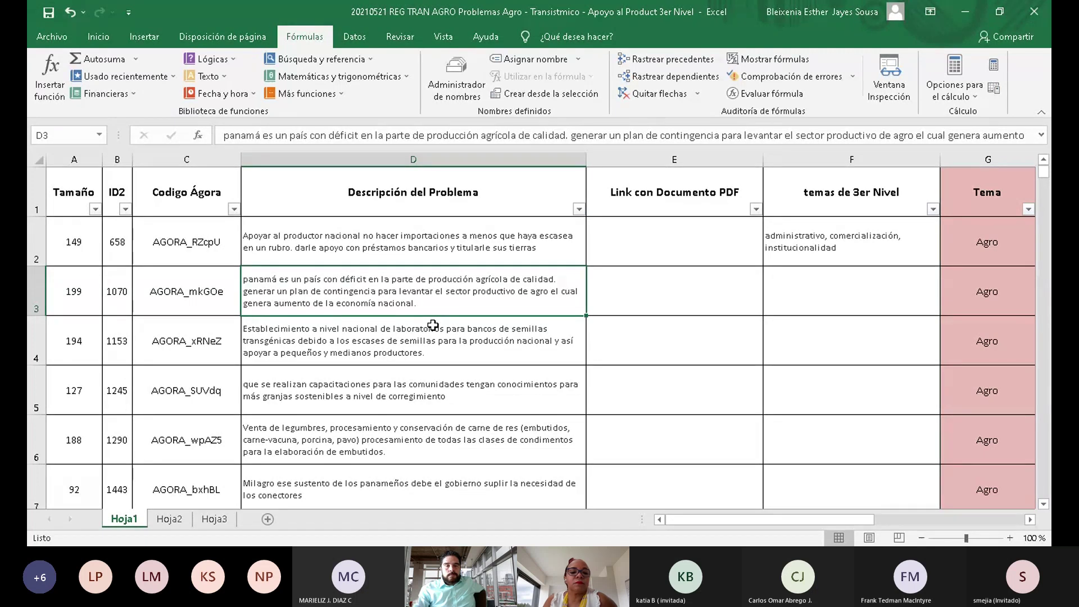
{"action": "left_click", "coordinate": [857, 303]}
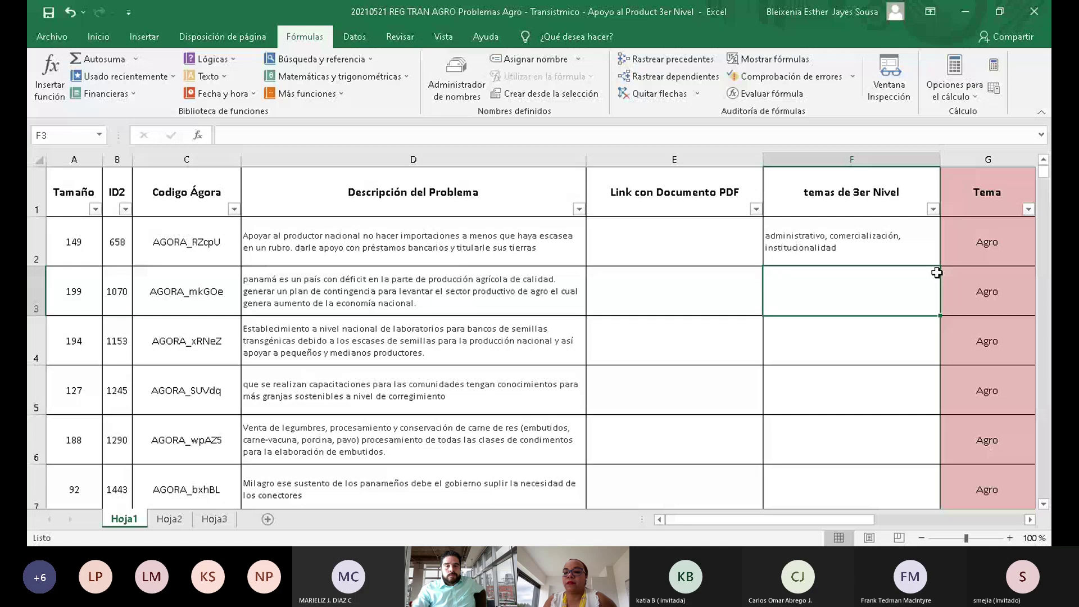
{"action": "left_click", "coordinate": [934, 210]}
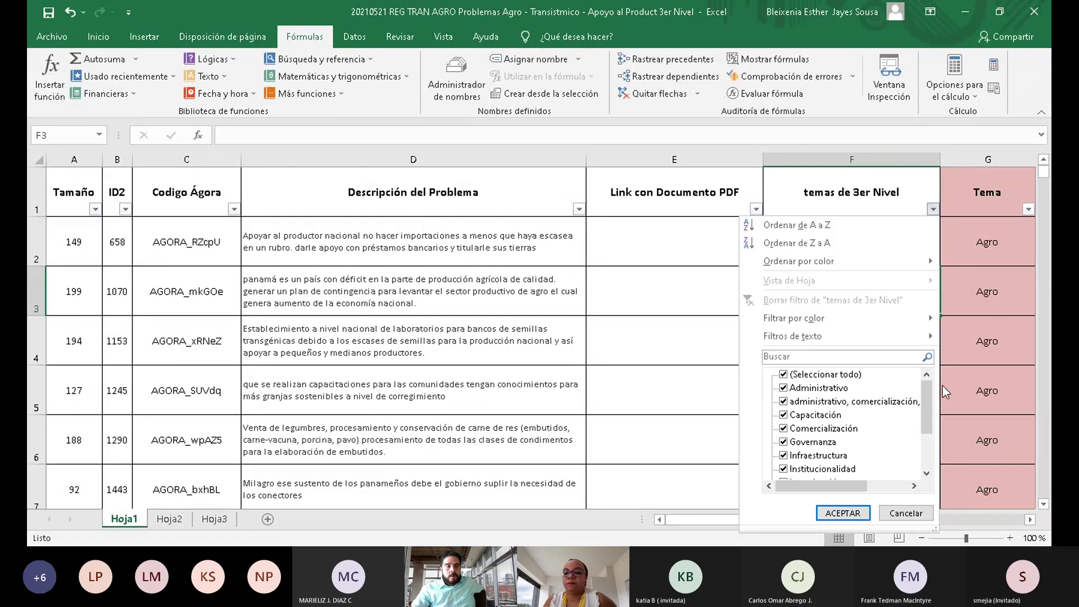
{"action": "left_click_drag", "start_coordinate": [926, 393], "coordinate": [927, 399]}
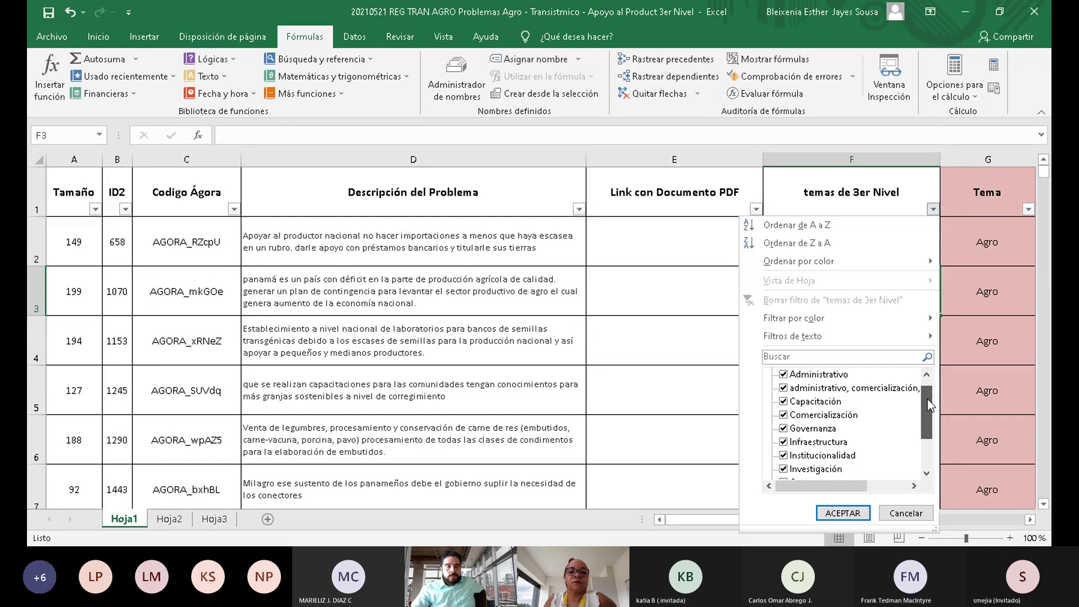
{"action": "left_click_drag", "start_coordinate": [927, 399], "coordinate": [929, 417]}
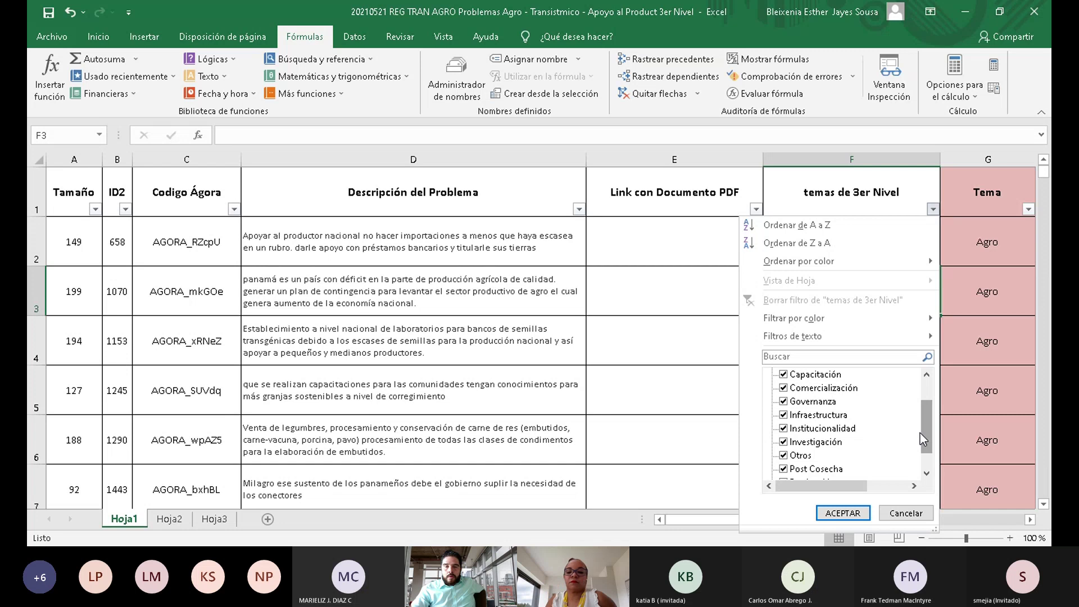
{"action": "left_click_drag", "start_coordinate": [925, 427], "coordinate": [926, 441]}
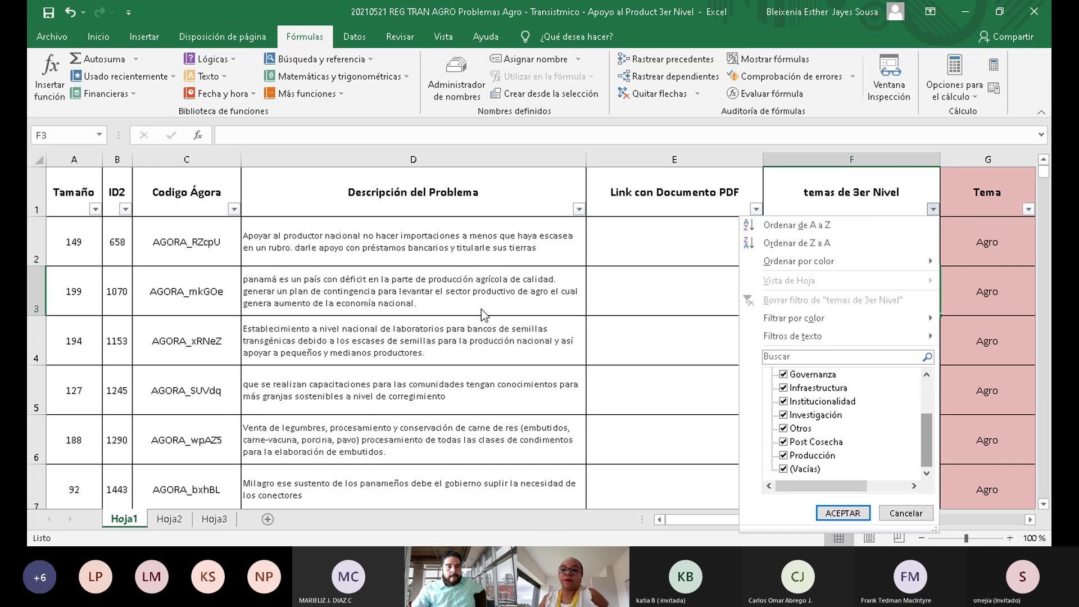
Consult the "temas de 3er Nivel" categories without filtering and enter "governanza" as the second problem's third-level theme in cell F3
{"action": "left_click", "coordinate": [1010, 538]}
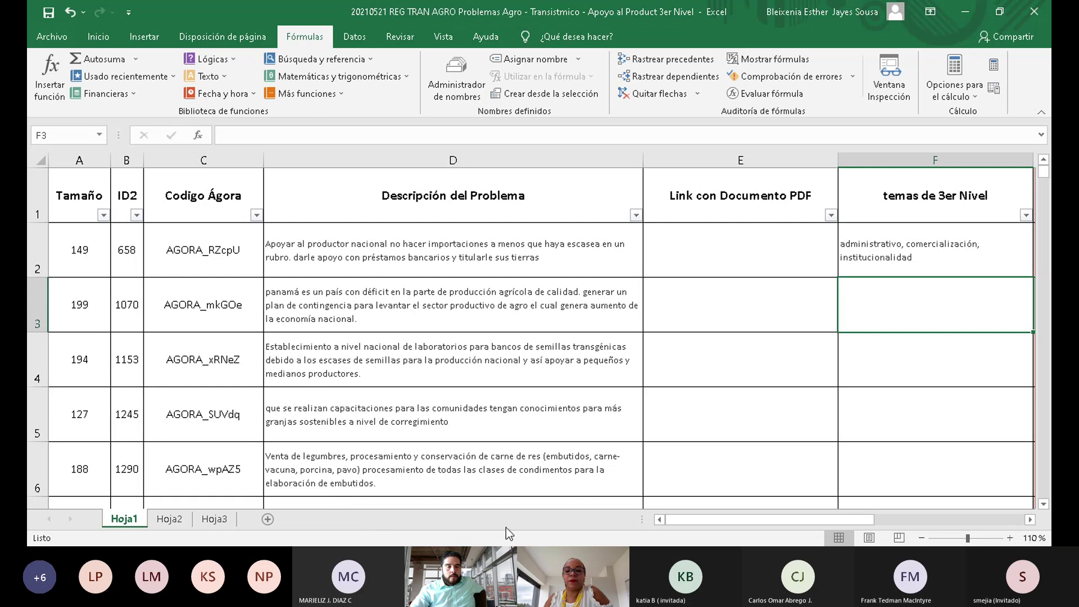
{"action": "left_click_drag", "start_coordinate": [711, 524], "coordinate": [741, 524]}
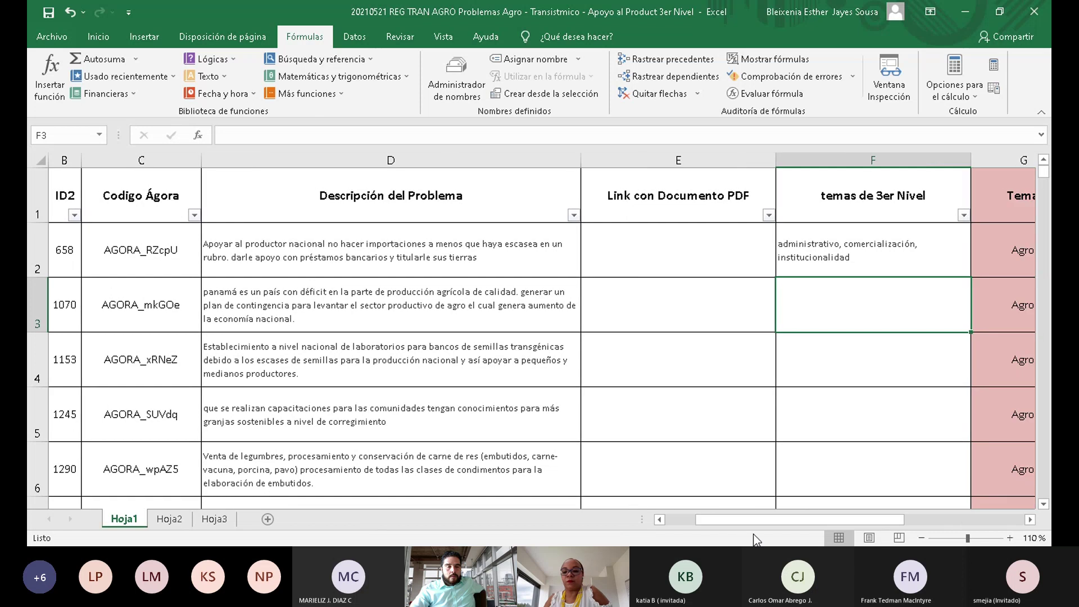
{"action": "left_click", "coordinate": [1010, 538]}
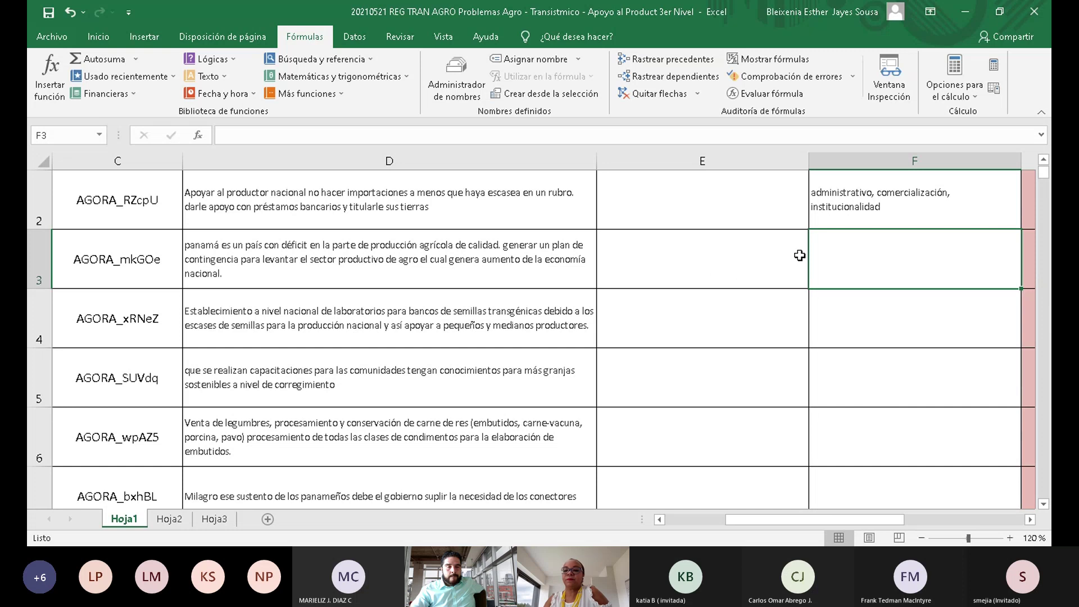
{"action": "scroll", "coordinate": [843, 250], "scroll_direction": "up", "scroll_amount": 1}
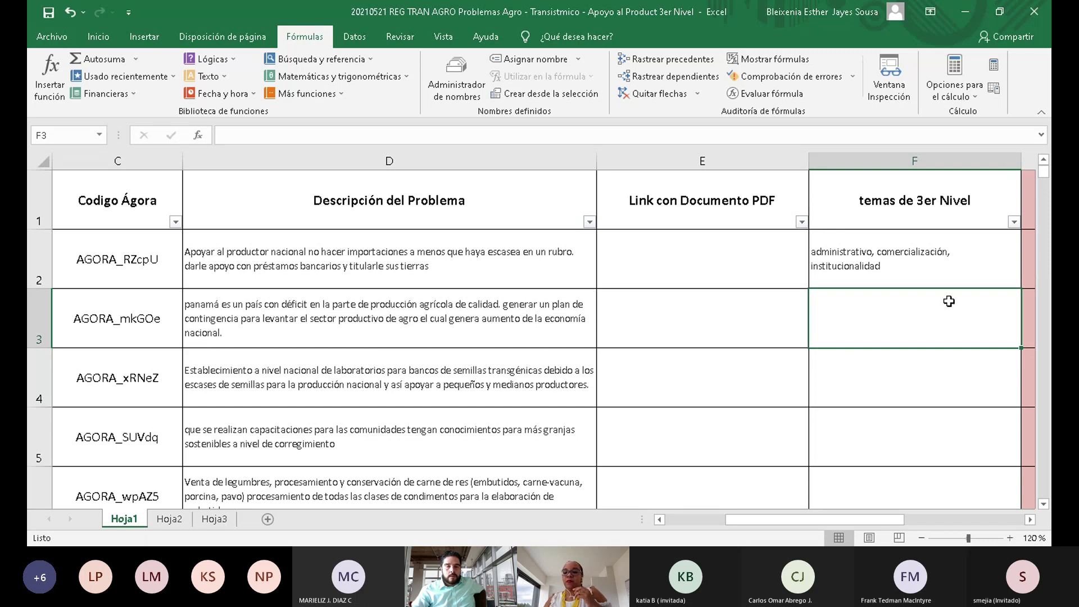
{"action": "left_click", "coordinate": [1015, 222]}
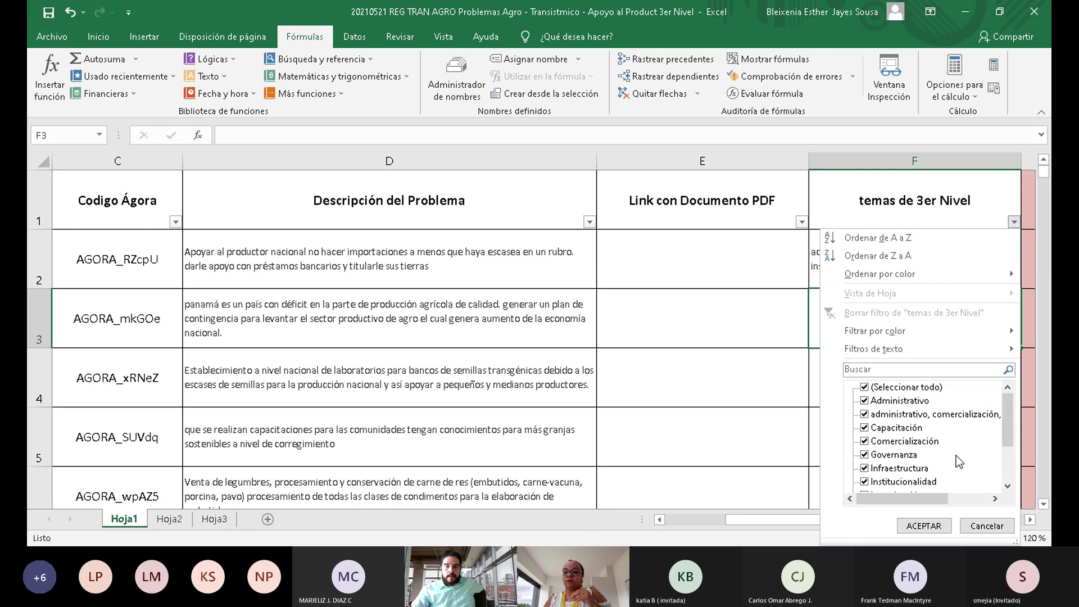
{"action": "scroll", "coordinate": [956, 455], "scroll_direction": "down", "scroll_amount": 1}
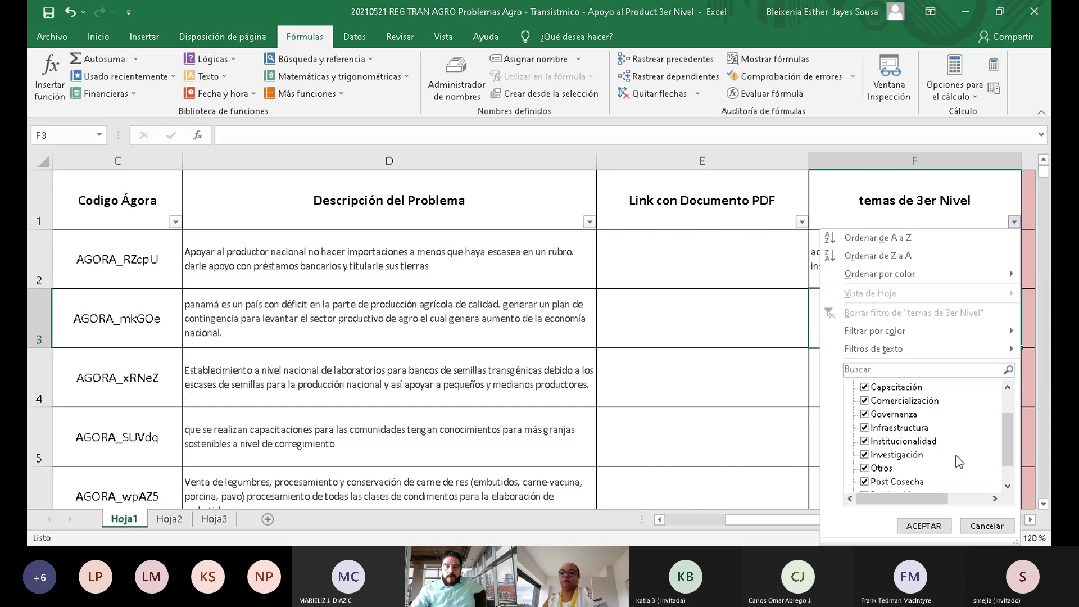
{"action": "left_click", "coordinate": [923, 526]}
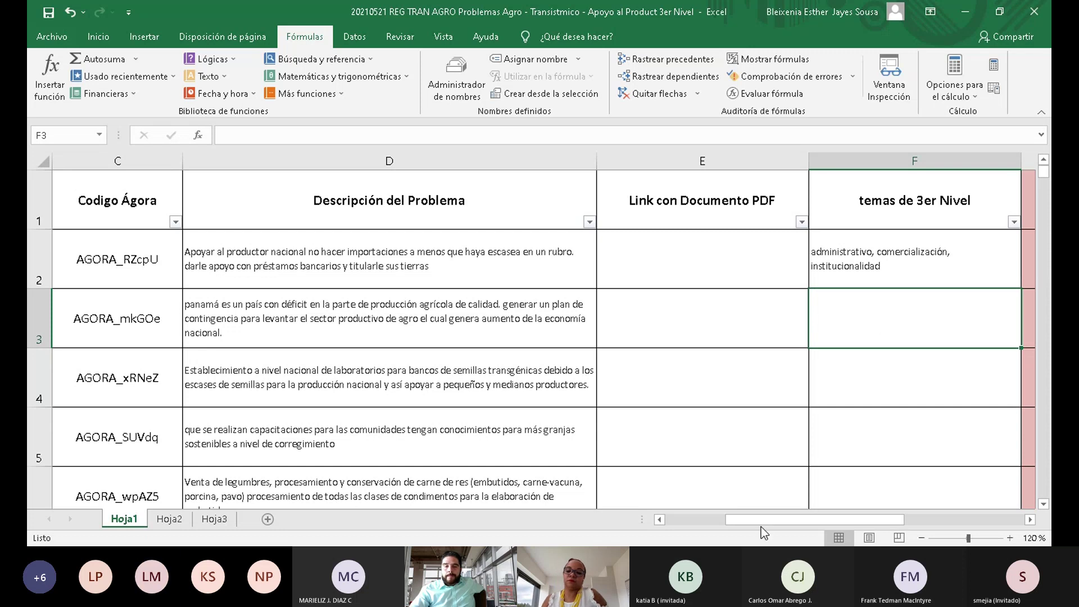
{"action": "left_click_drag", "start_coordinate": [763, 522], "coordinate": [764, 518]}
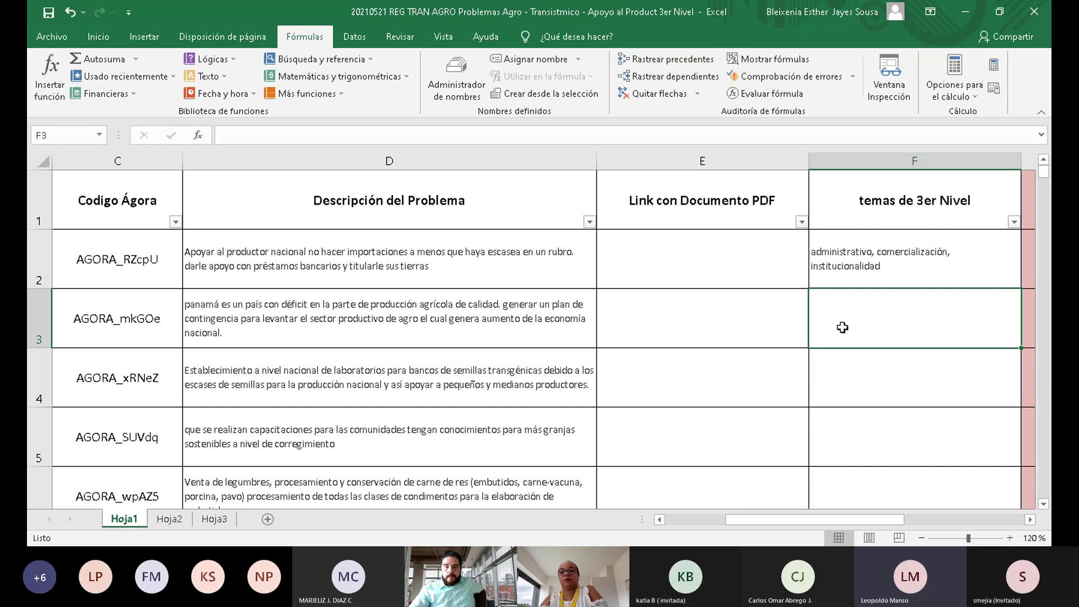
{"action": "type", "text": "governanza"}
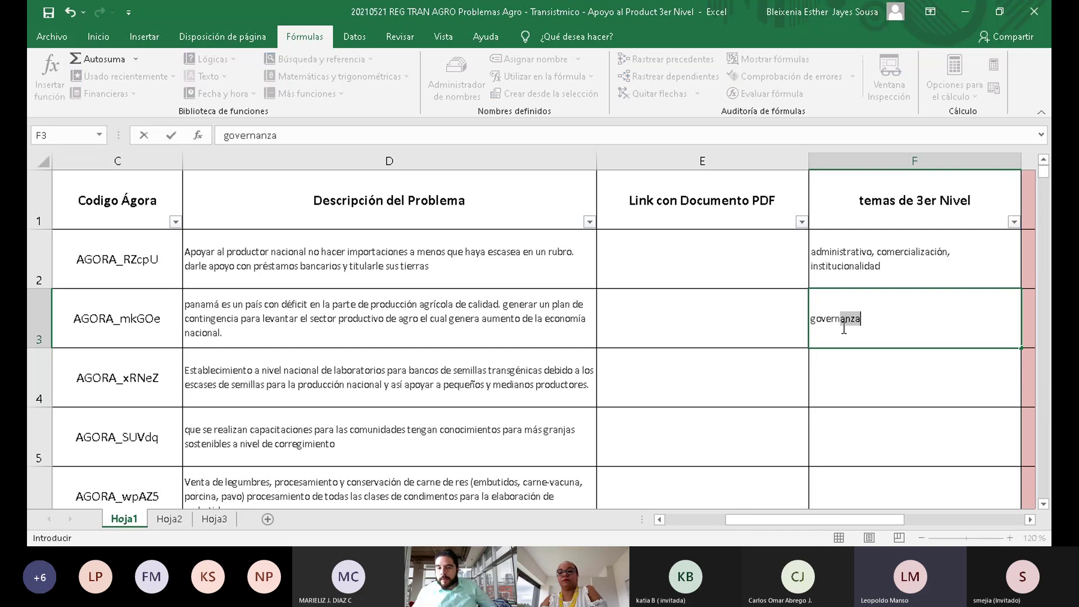
{"action": "key", "text": "Return"}
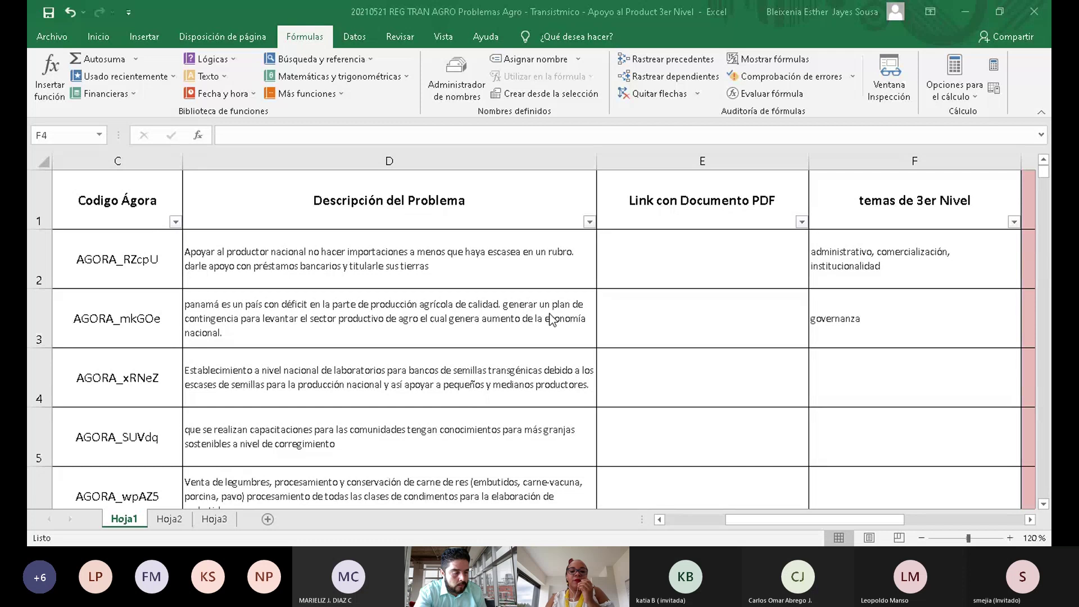
Consult the "temas de 3er Nivel" categories for the third problem and write "producción" as its theme in cell F4
{"action": "left_click", "coordinate": [922, 370]}
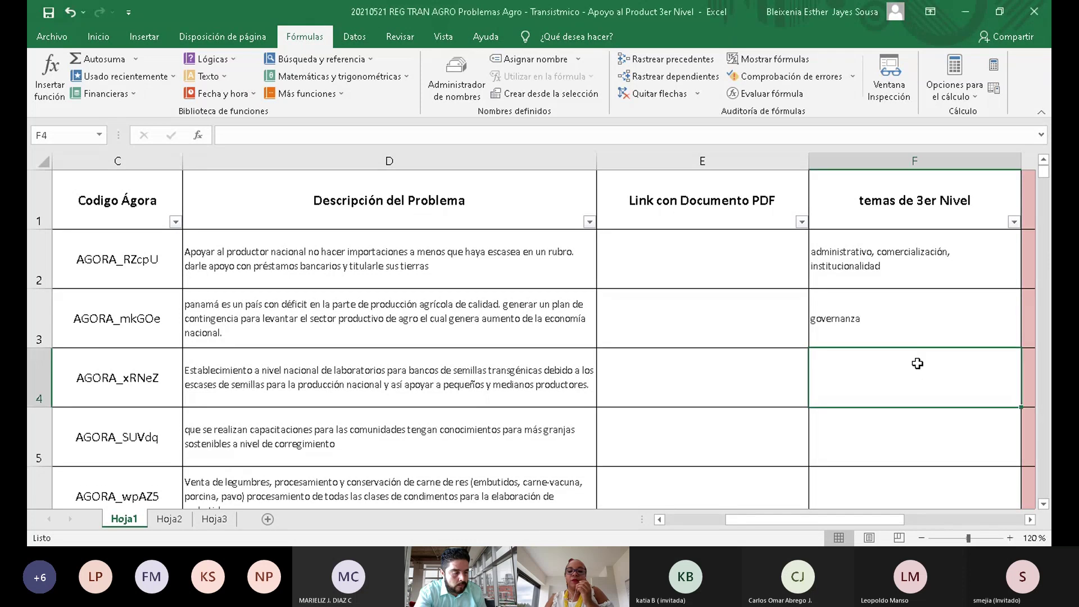
{"action": "left_click", "coordinate": [1014, 223]}
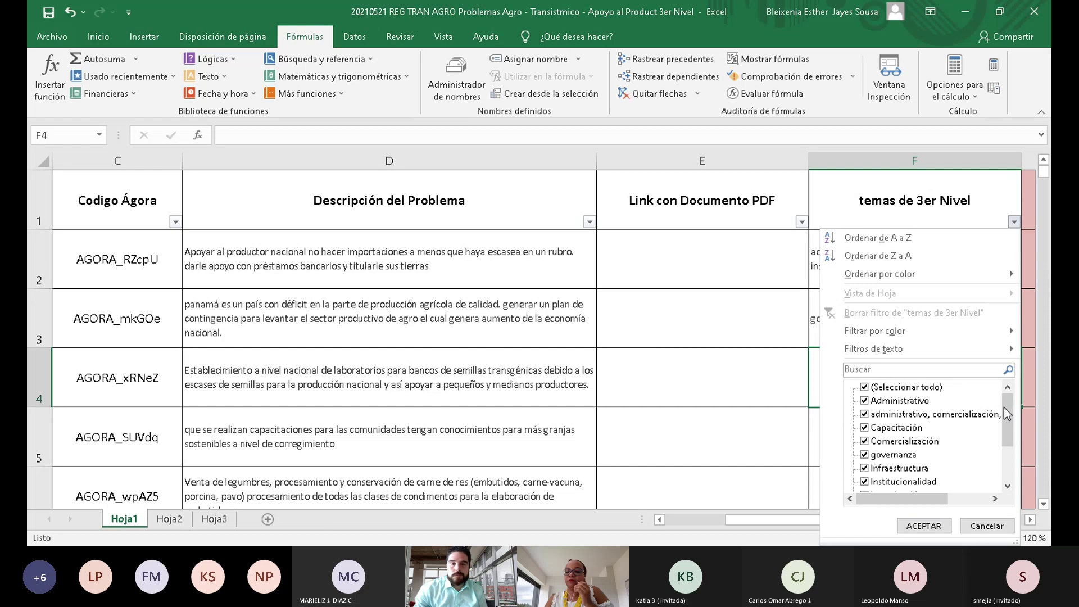
{"action": "left_click_drag", "start_coordinate": [1008, 409], "coordinate": [1010, 448]}
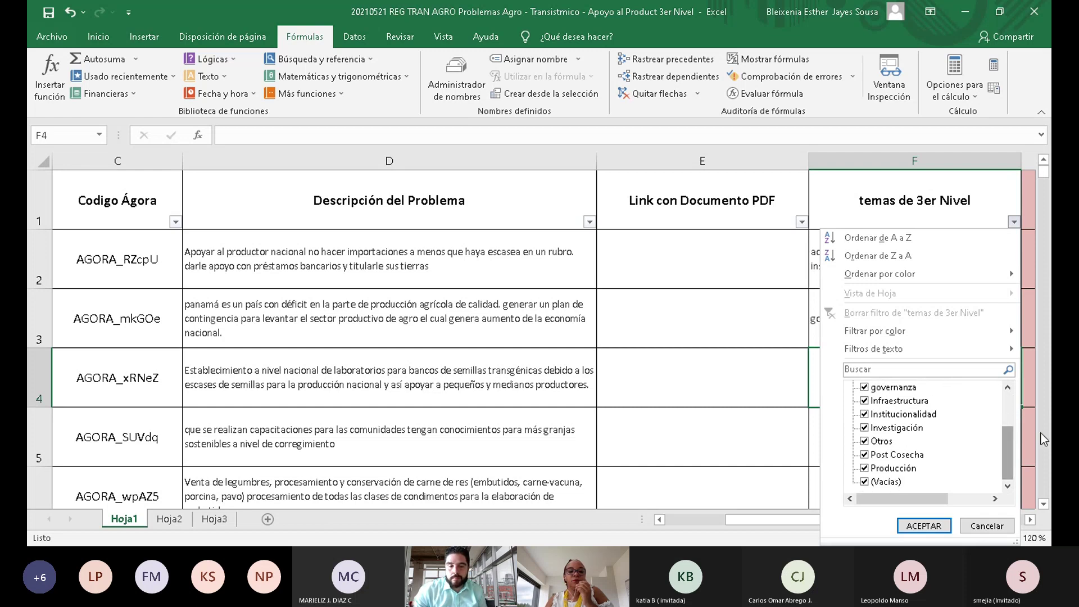
{"action": "left_click_drag", "start_coordinate": [1012, 462], "coordinate": [1014, 440]}
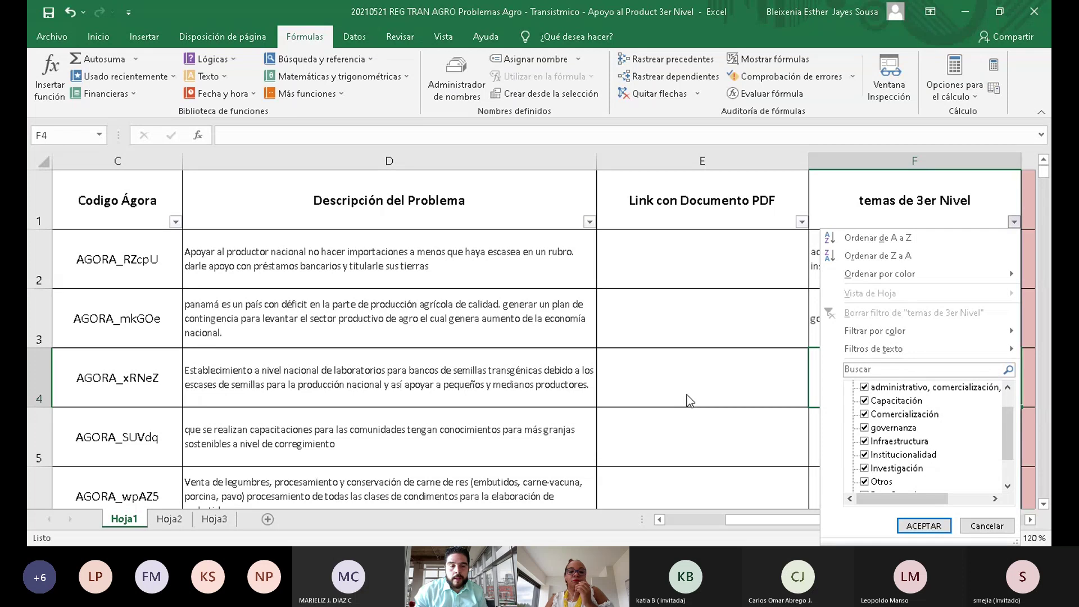
{"action": "key", "text": "Escape"}
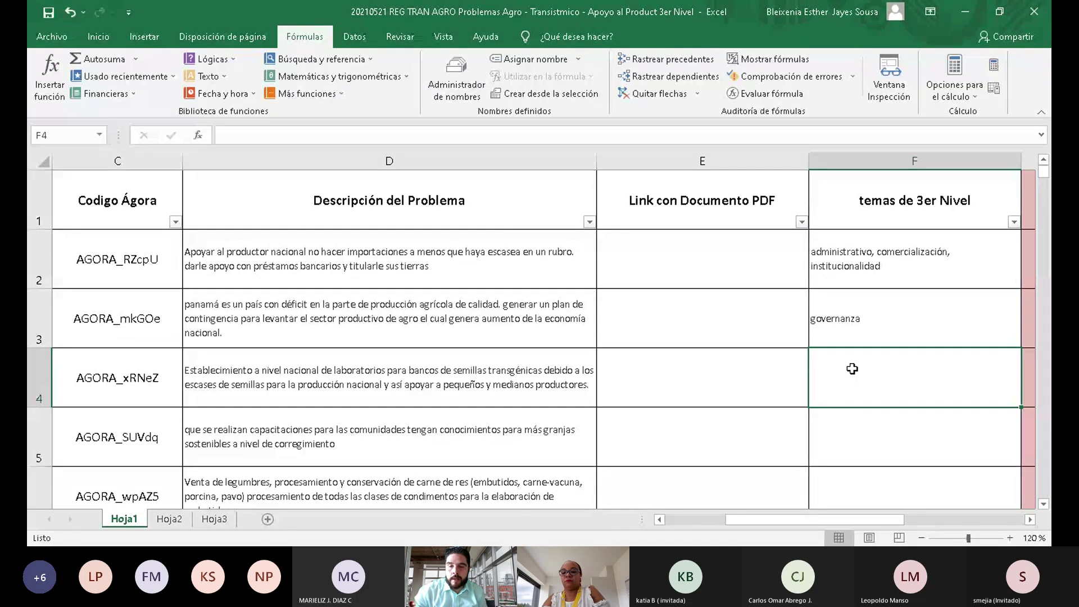
{"action": "type", "text": "prduc"}
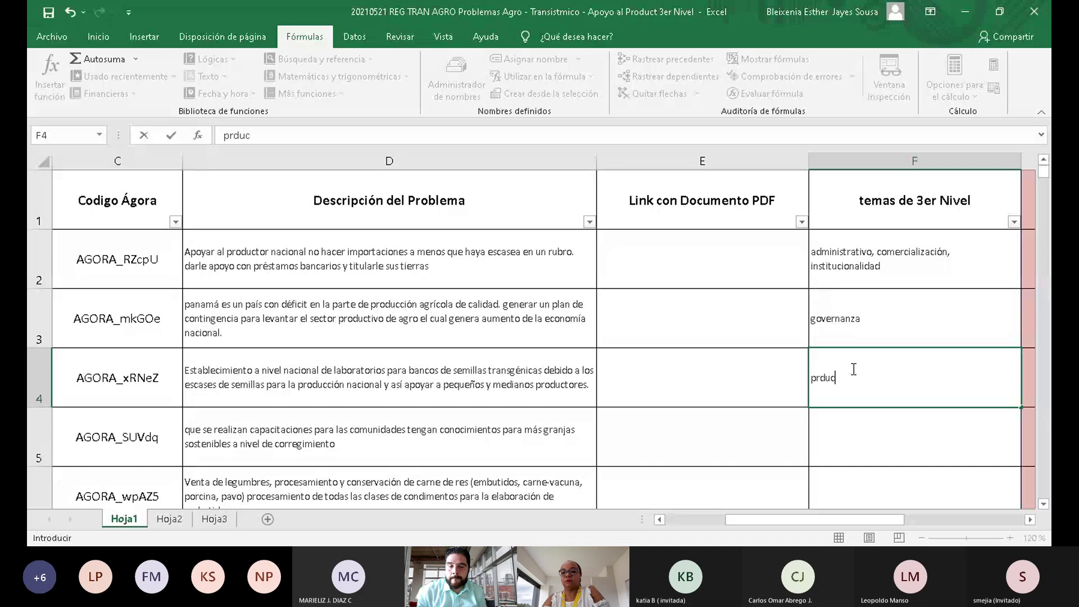
{"action": "type", "text": "o"}
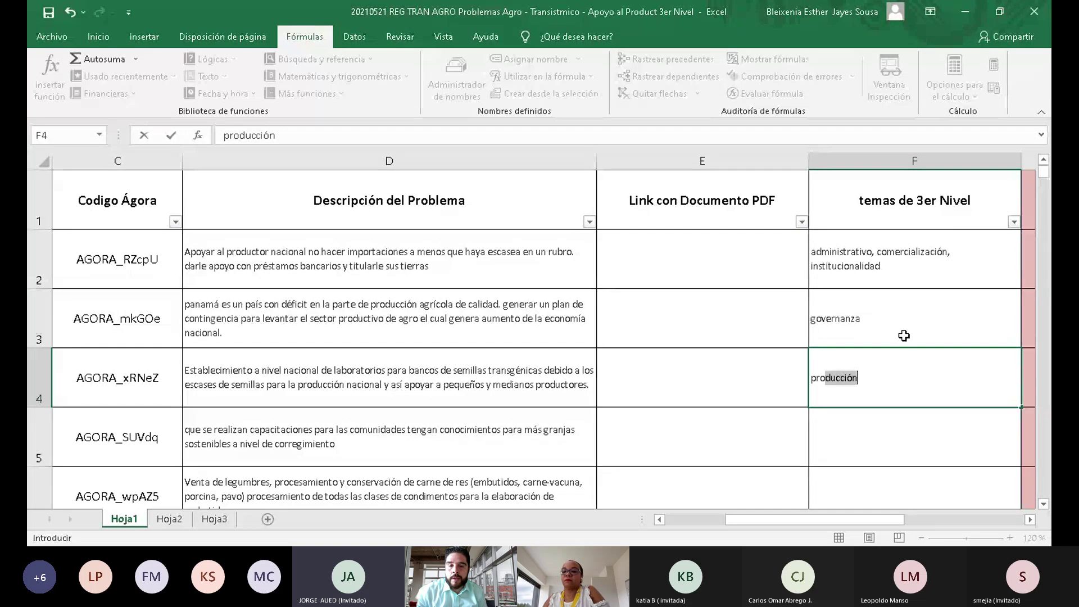
{"action": "left_click", "coordinate": [875, 373]}
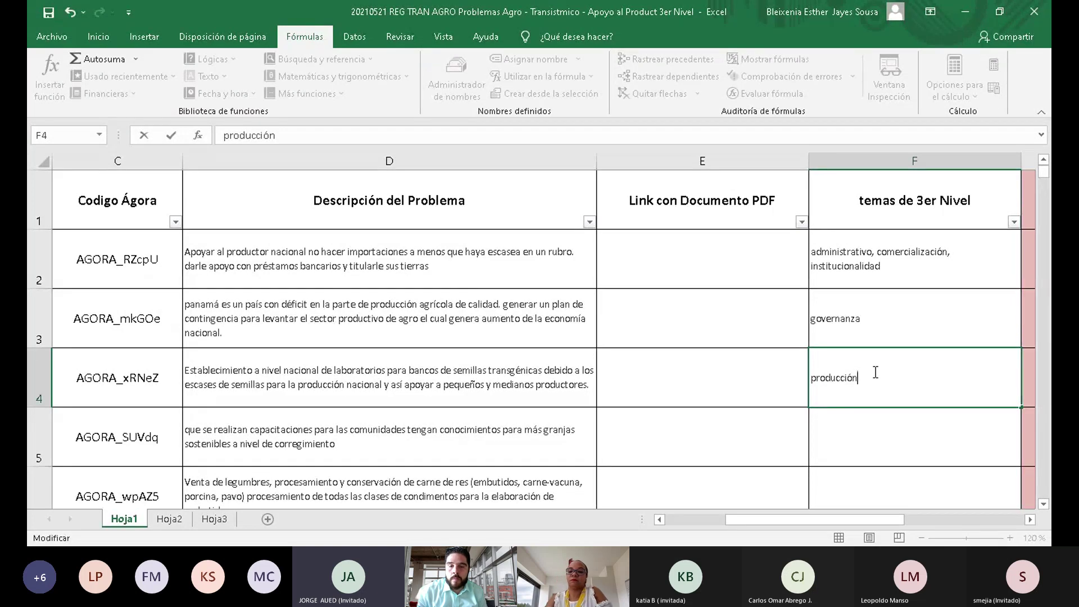
Check the filter list's categories again without filtering and append ", investigación" to the third-level themes in cell F4
{"action": "left_click", "coordinate": [1014, 222]}
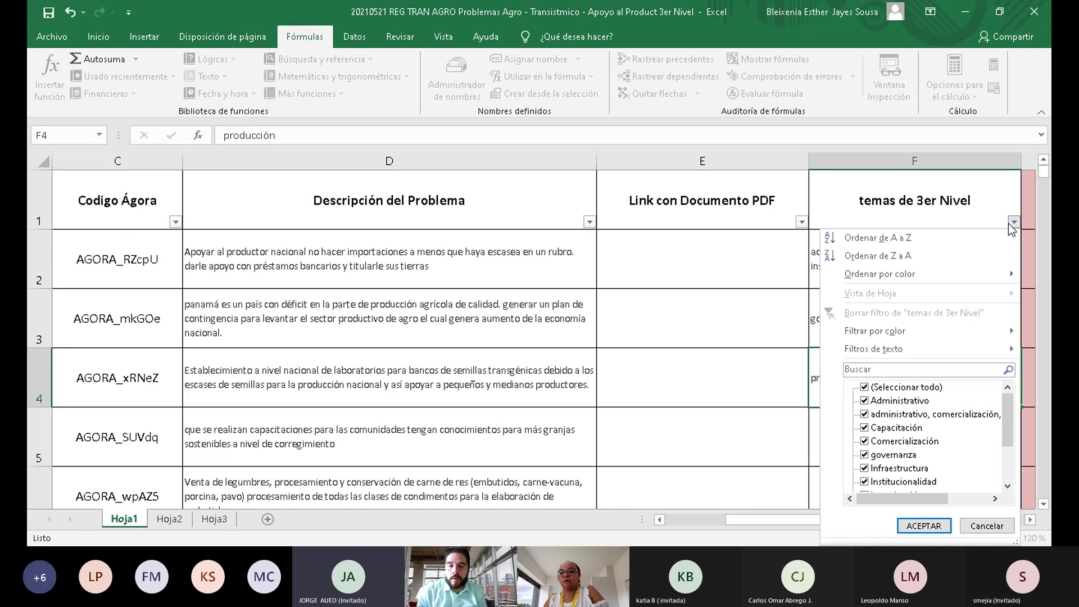
{"action": "scroll", "coordinate": [971, 432], "scroll_direction": "down", "scroll_amount": 2}
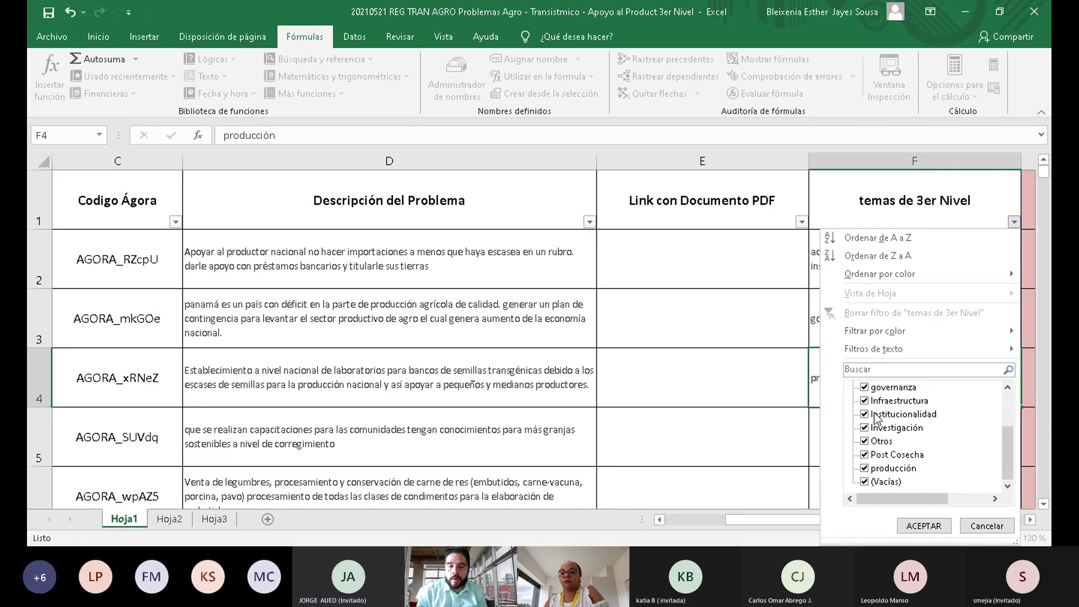
{"action": "key", "text": "Return"}
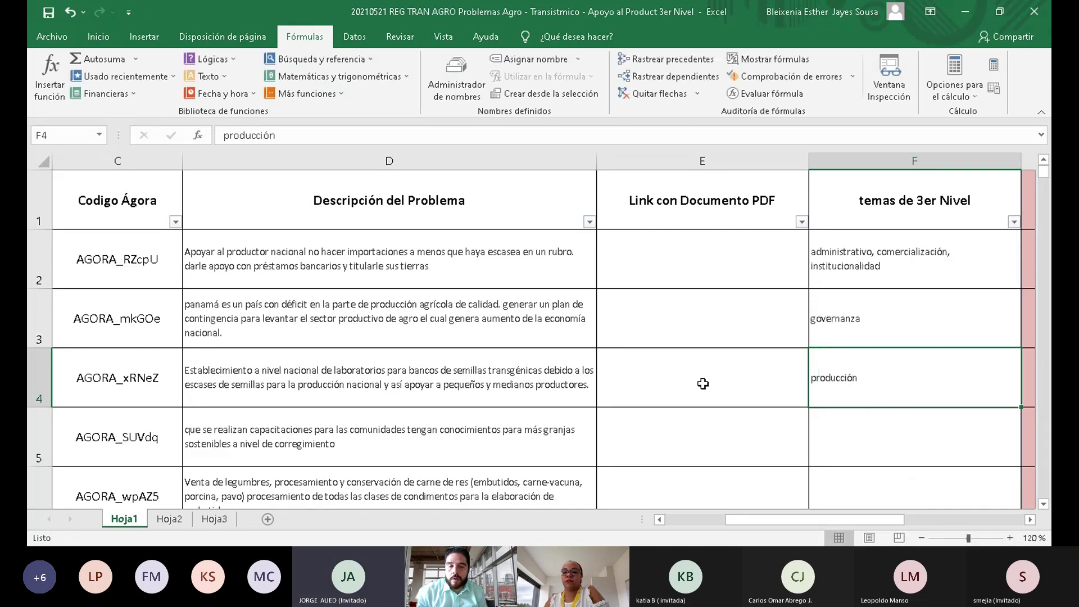
{"action": "double_click", "coordinate": [861, 385]}
{"action": "type", "text": "investiga"}
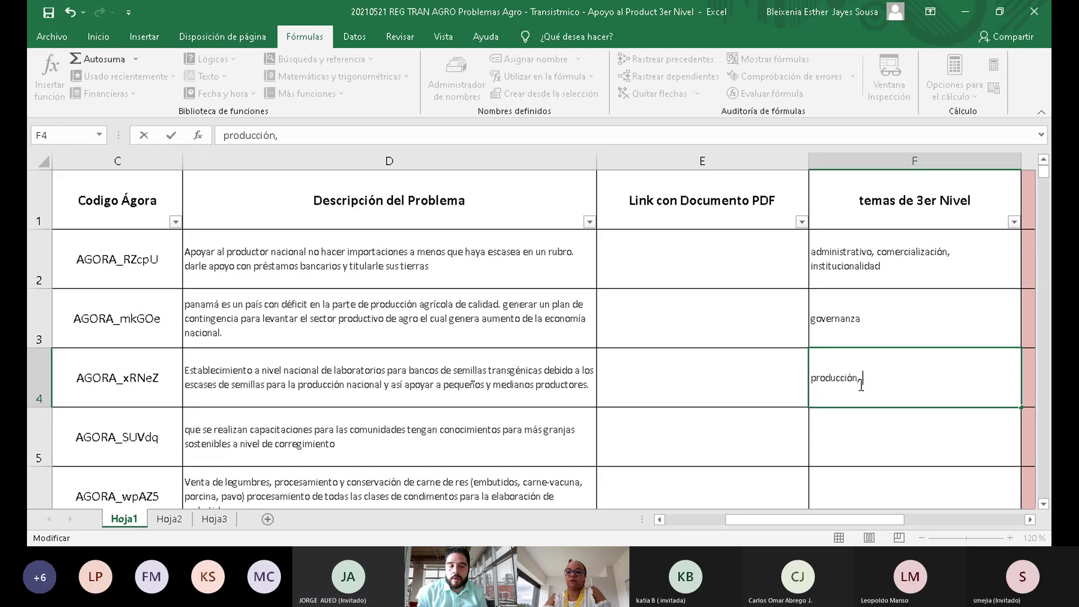
{"action": "type", "text": ", investigación"}
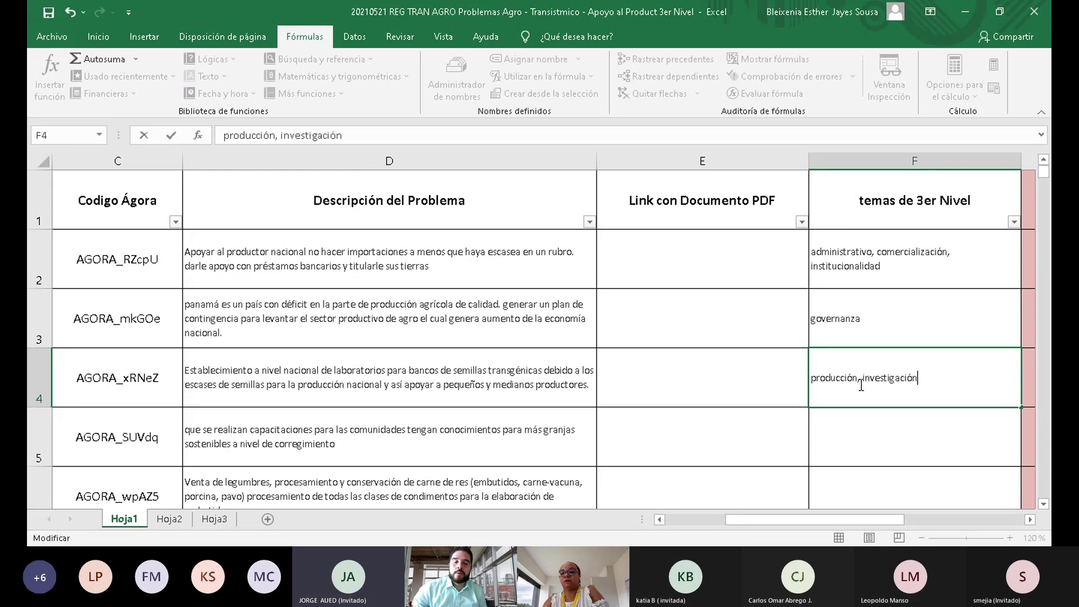
{"action": "key", "text": "Return"}
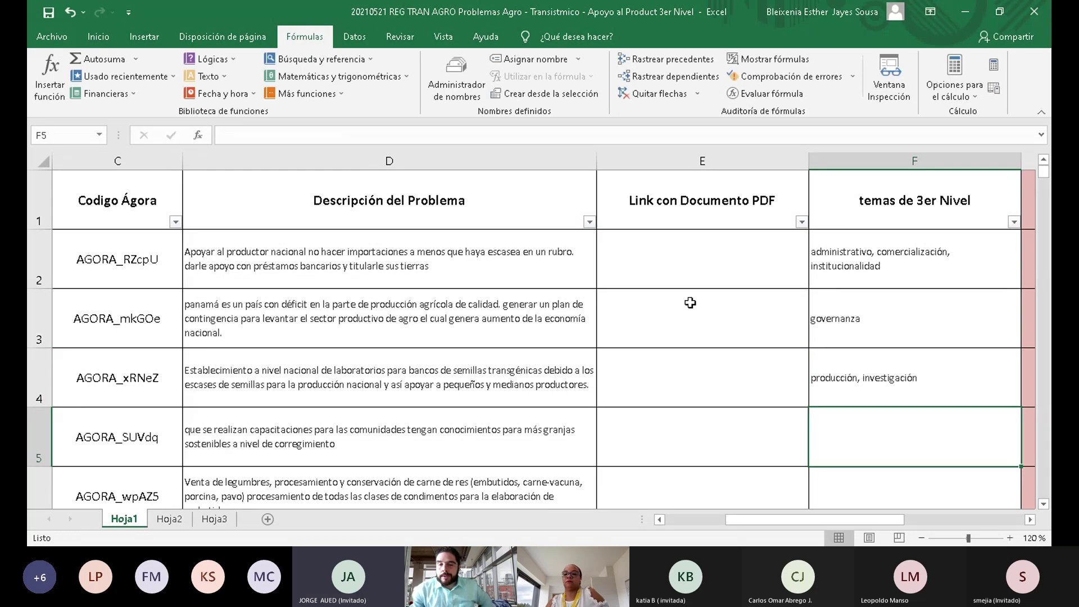
Replace the third problem's themes in cell F4 with "investigación, producción"
{"action": "scroll", "coordinate": [694, 382], "scroll_direction": "down", "scroll_amount": 1}
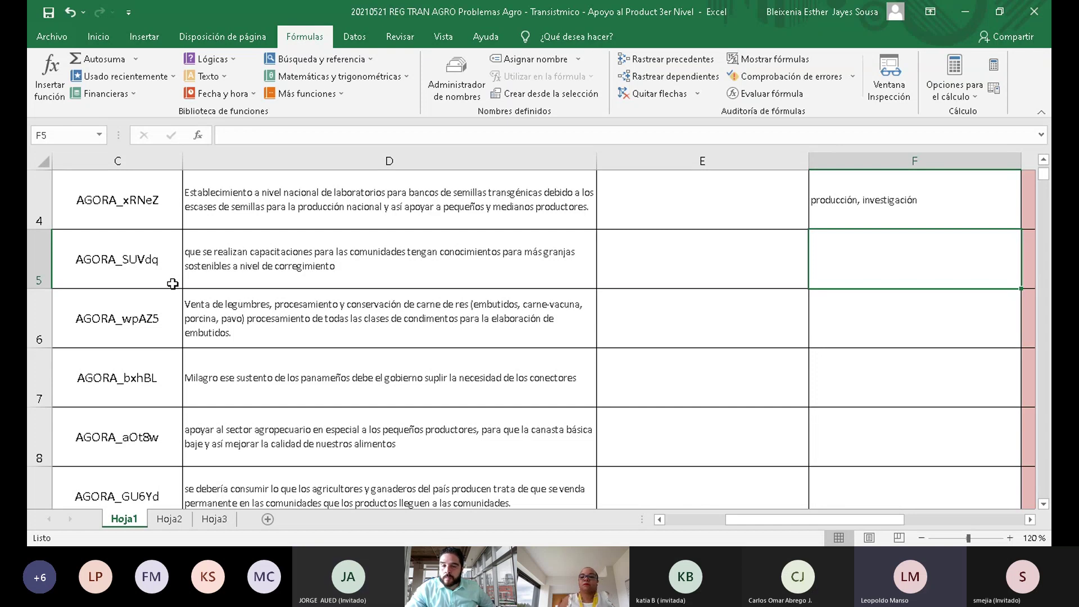
{"action": "left_click", "coordinate": [831, 207]}
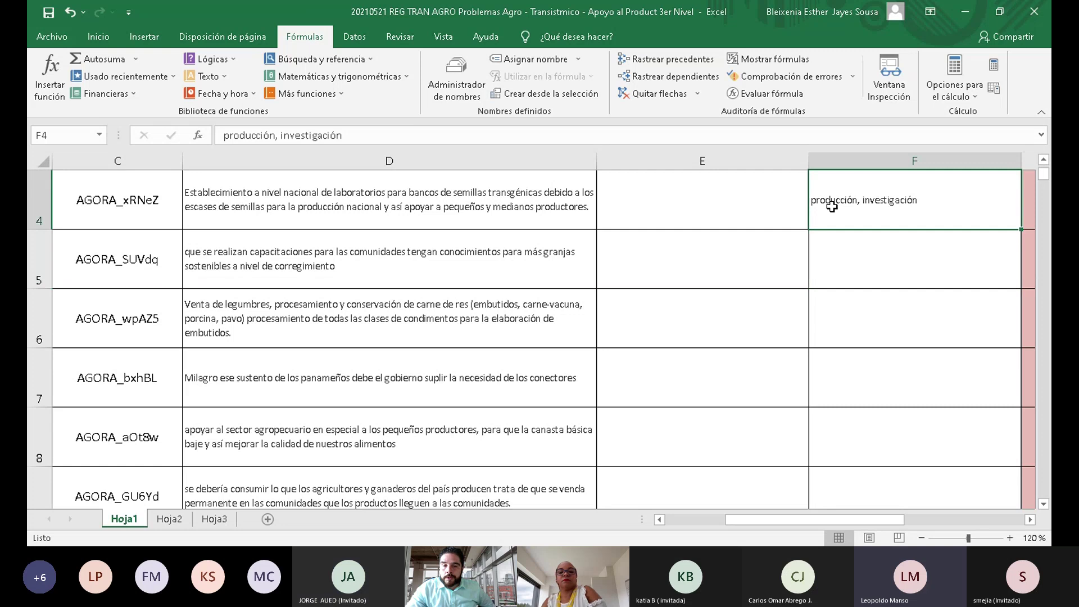
{"action": "type", "text": "i"}
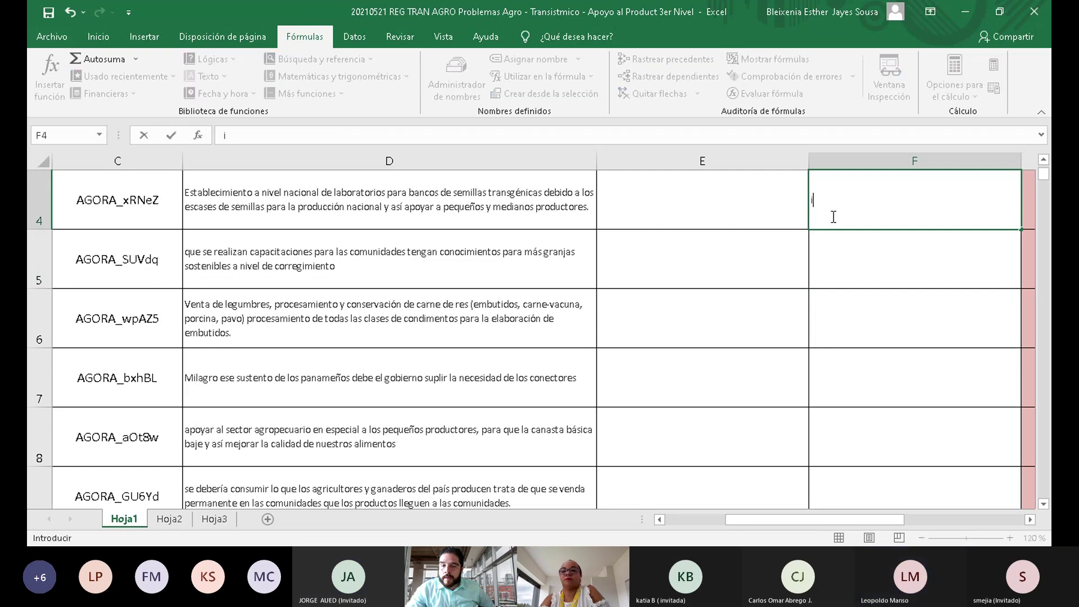
{"action": "type", "text": "nvestigación, producción"}
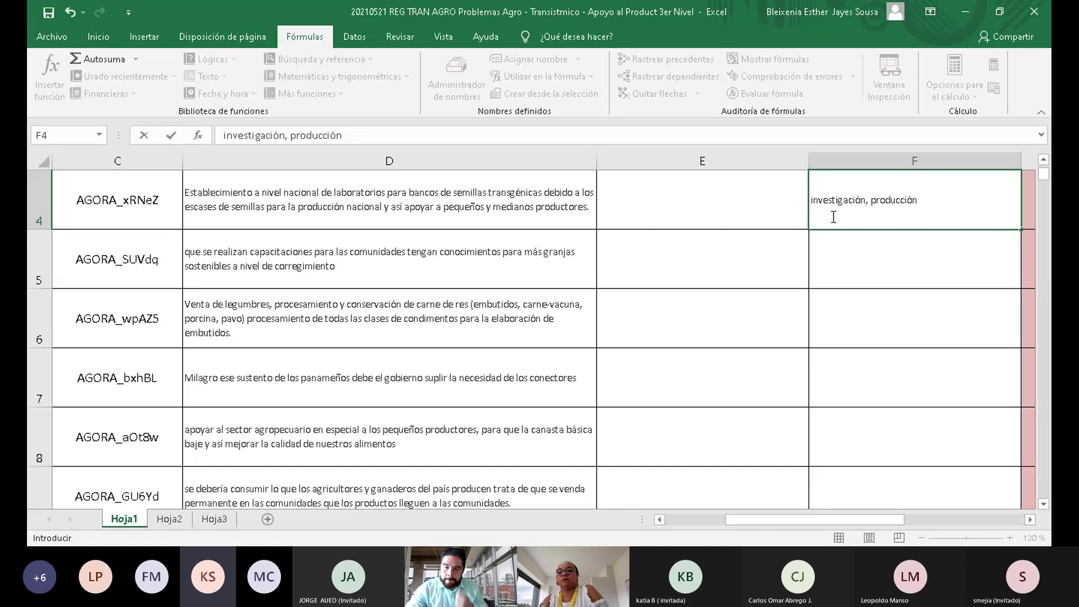
{"action": "key", "text": "Return"}
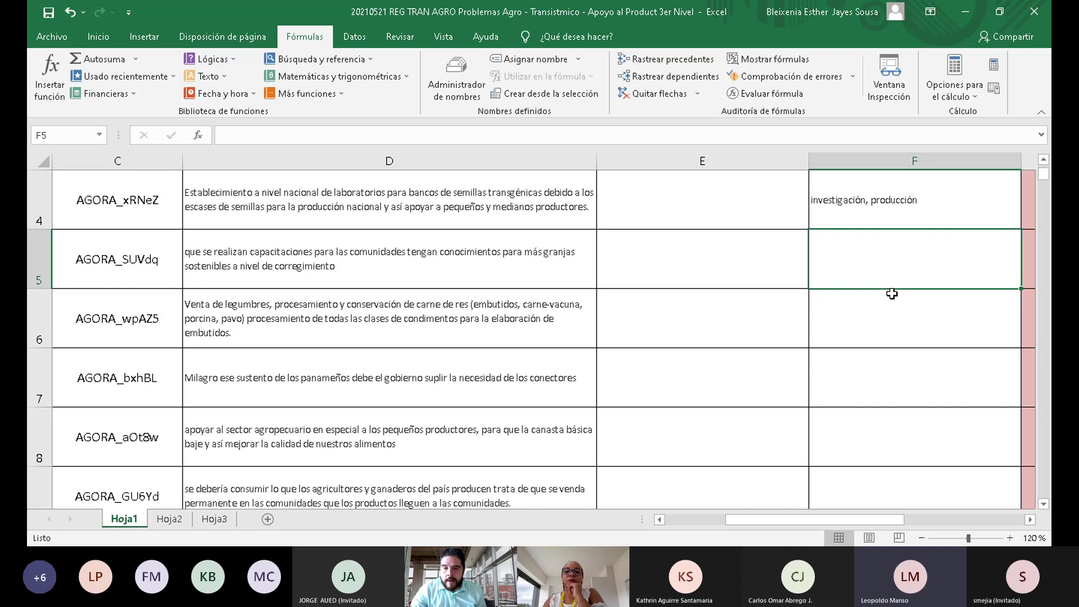
{"action": "left_click", "coordinate": [49, 12]}
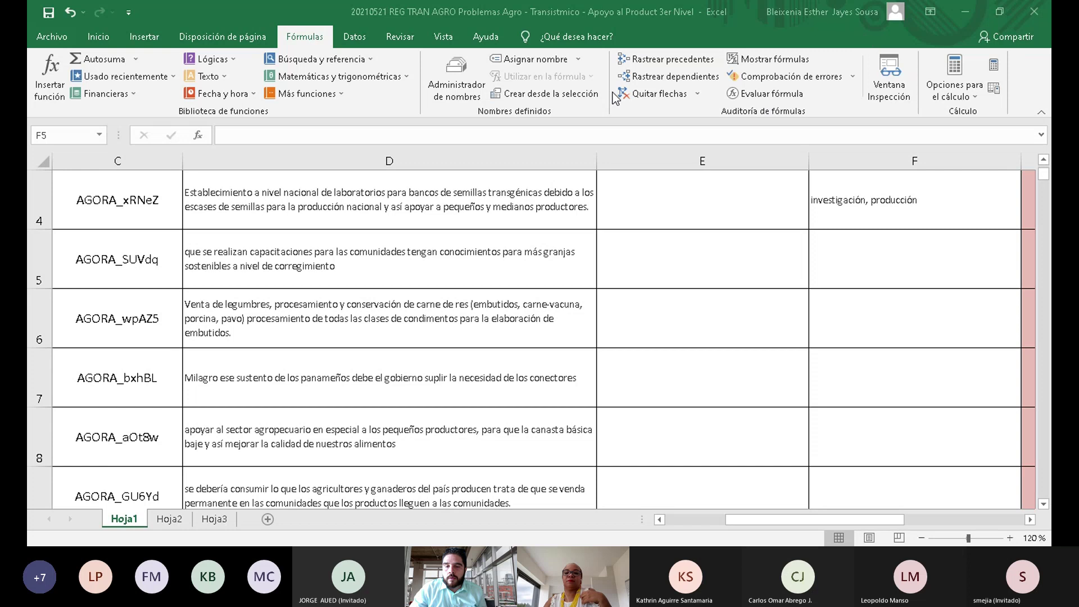
{"action": "left_click", "coordinate": [862, 29]}
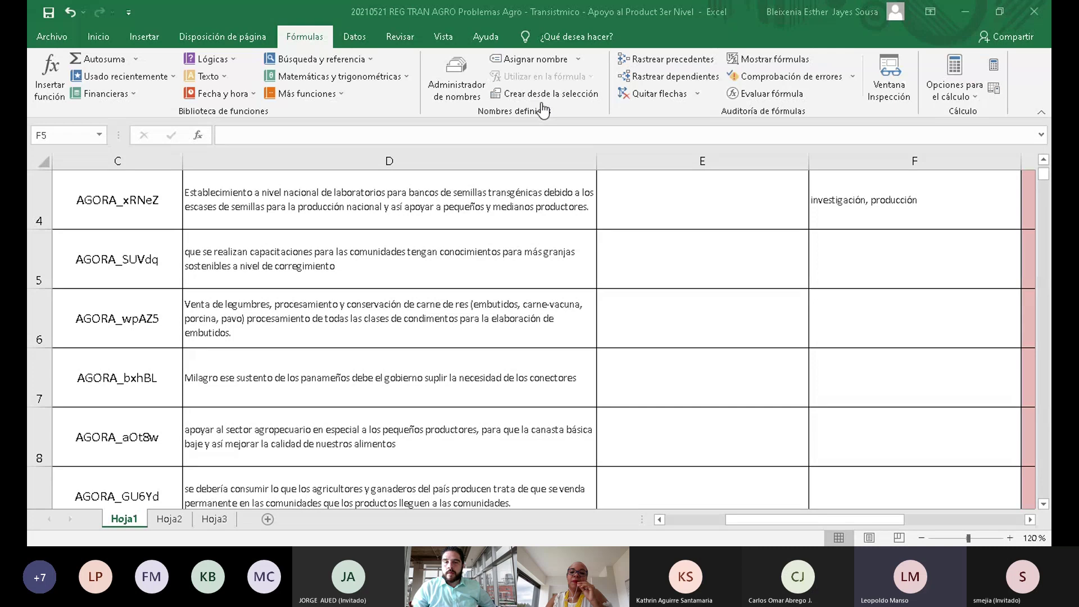
{"action": "left_click", "coordinate": [865, 49]}
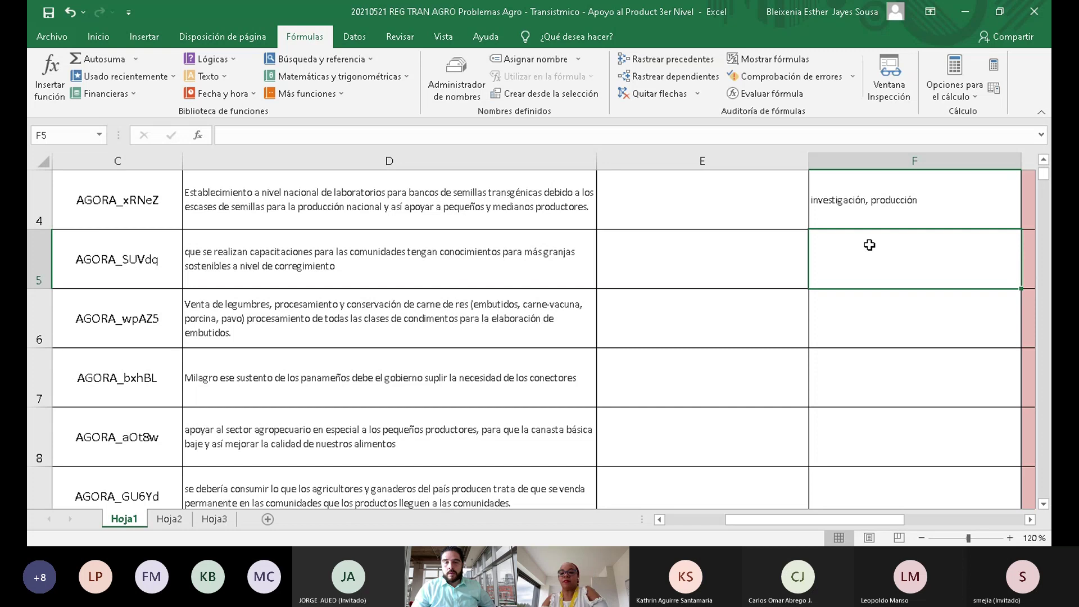
Enter "Capacitación" as the third-level theme in cell F5 for the problem about training communities on sustainable farms
{"action": "type", "text": "capacitacio"}
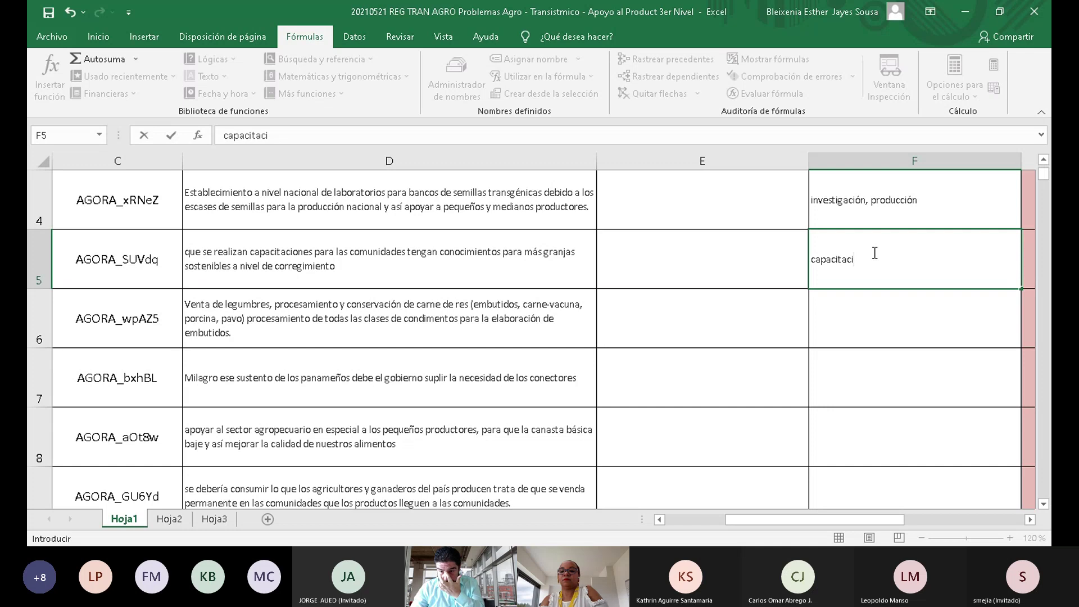
{"action": "key", "text": "BackSpace"}
{"action": "key", "text": "BackSpace"}
{"action": "key", "text": "BackSpace"}
{"action": "key", "text": "BackSpace"}
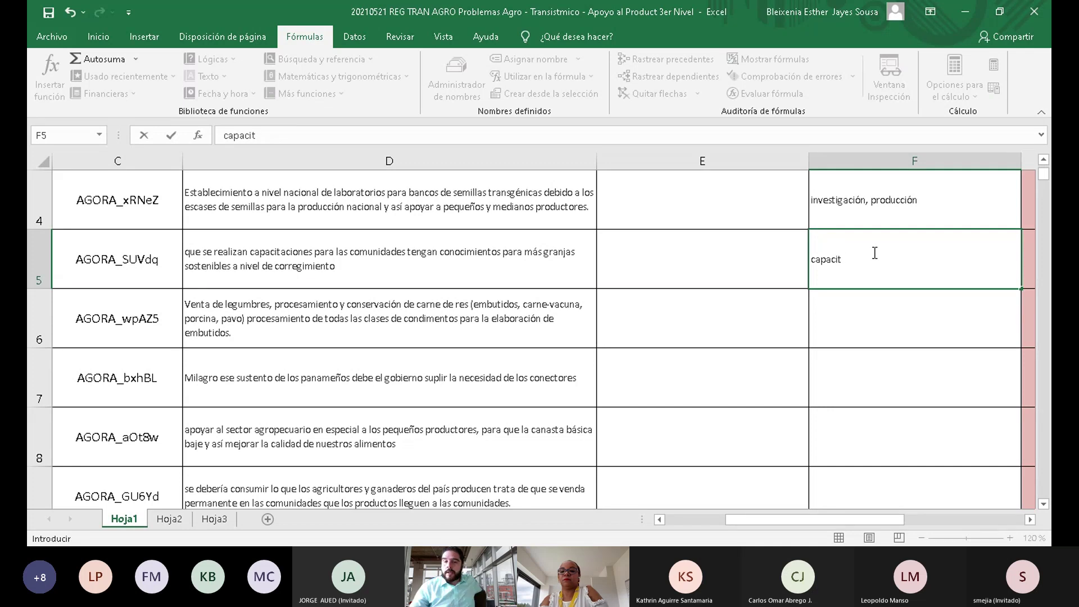
{"action": "type", "text": "ta"}
{"action": "key", "text": "Return"}
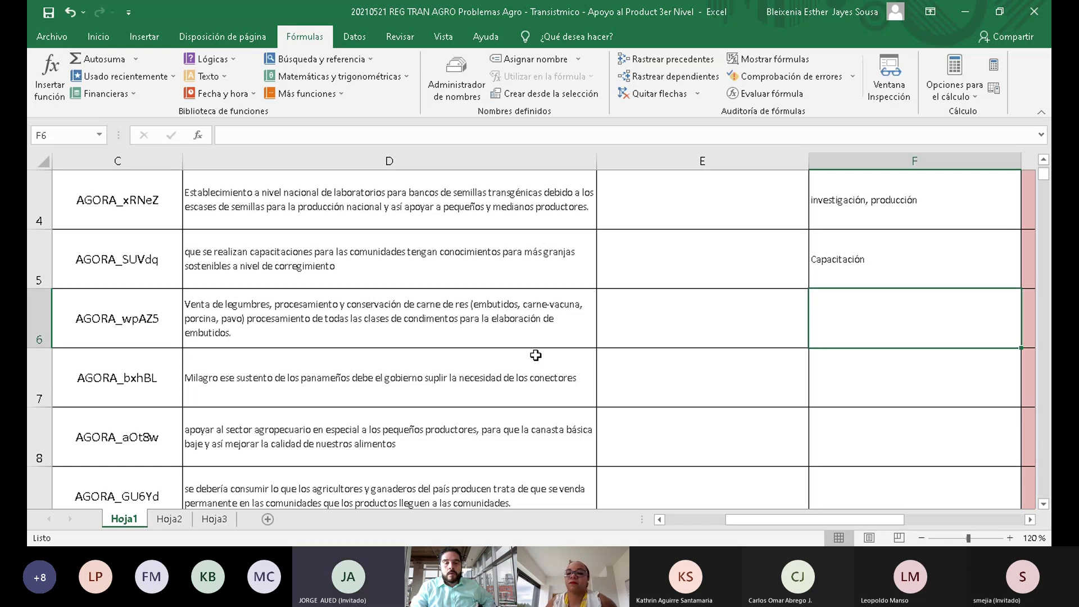
Append ", producción" to the third-level theme in cell F5
{"action": "left_click", "coordinate": [861, 274]}
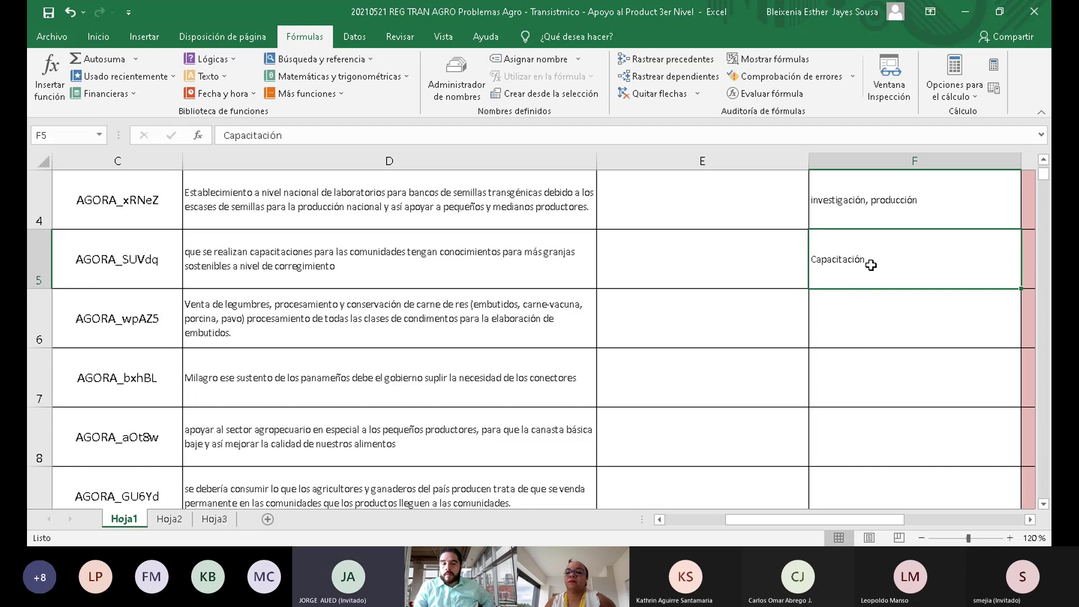
{"action": "double_click", "coordinate": [874, 264]}
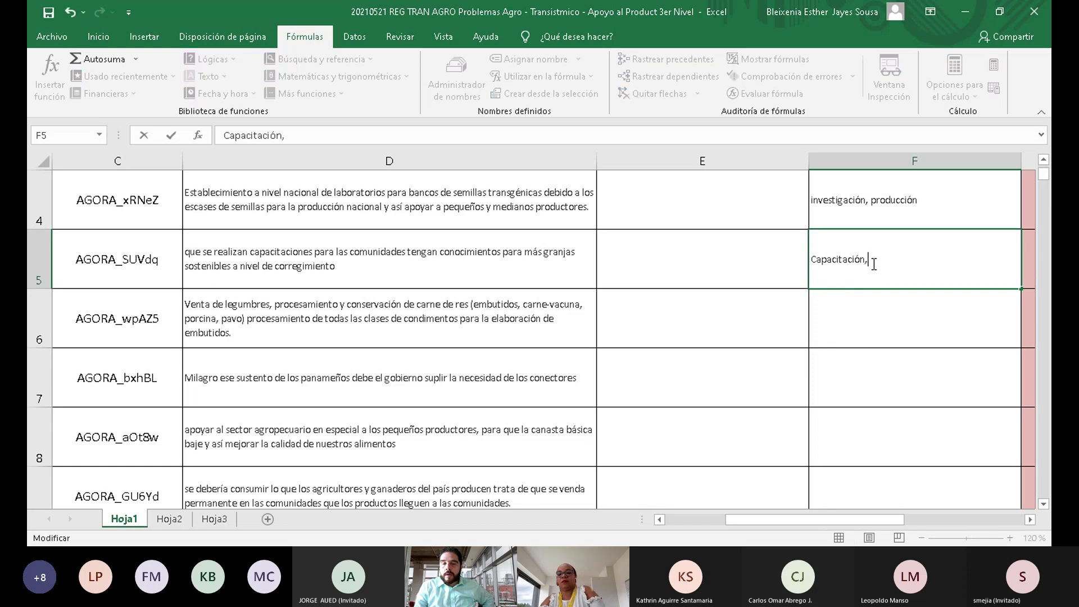
{"action": "type", "text": ", producción"}
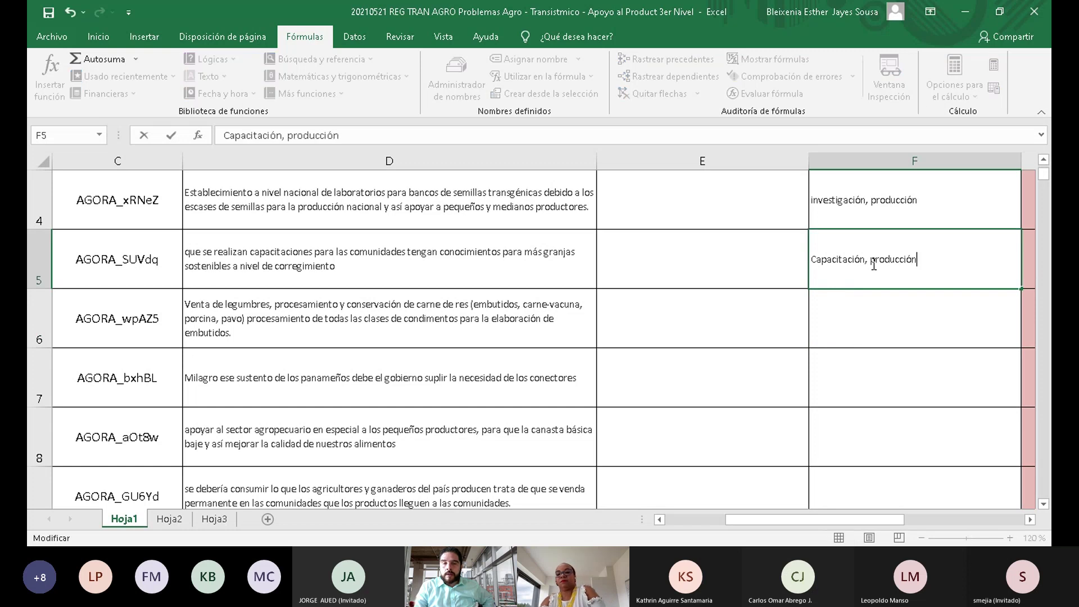
{"action": "key", "text": "Return"}
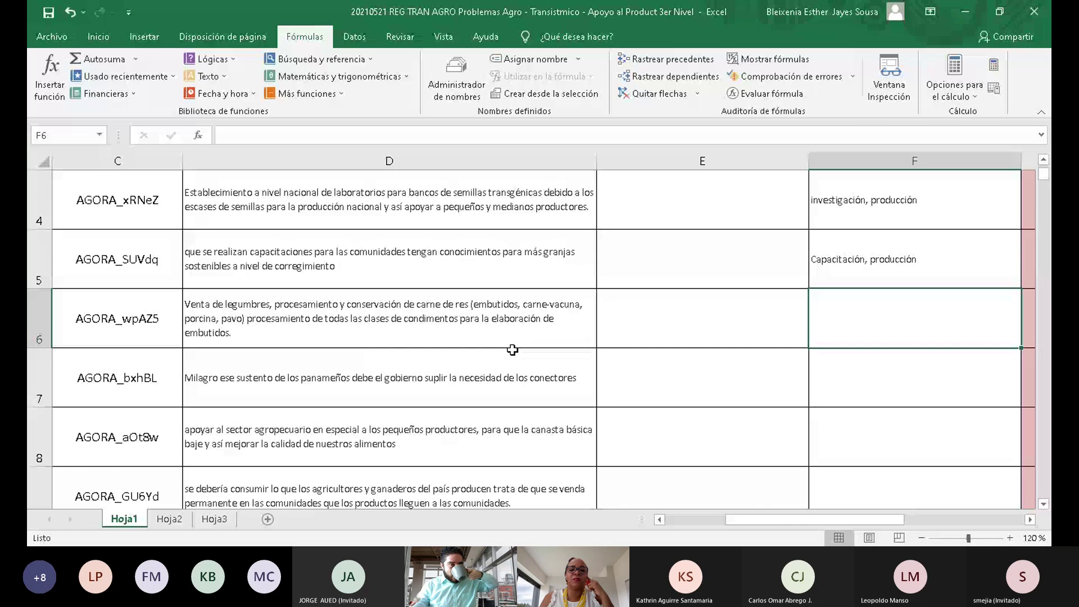
Enter "Comercialización" as the third-level theme in cell F6 for the problem about selling and processing vegetables and meat
{"action": "double_click", "coordinate": [898, 328]}
{"action": "type", "text": "Pr"}
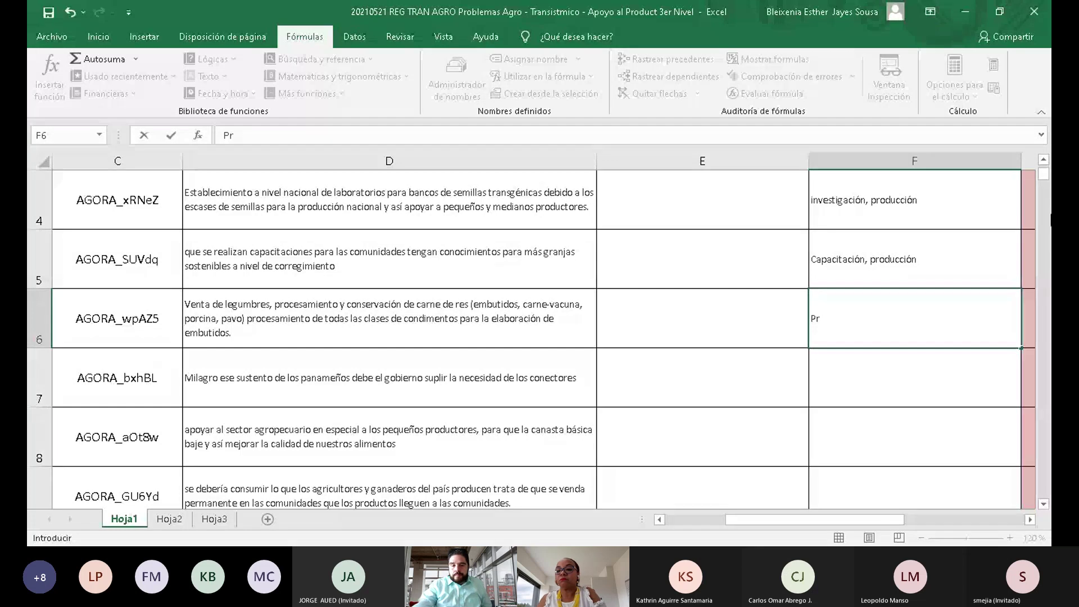
{"action": "scroll", "coordinate": [986, 90], "scroll_direction": "up", "scroll_amount": 1}
{"action": "scroll", "coordinate": [984, 233], "scroll_direction": "up", "scroll_amount": 1}
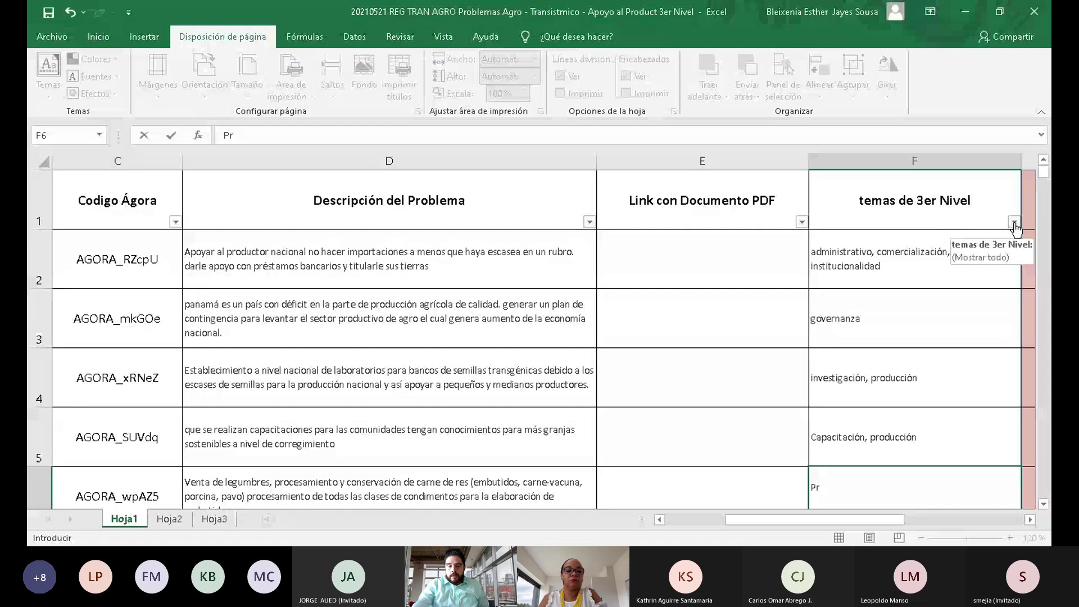
{"action": "scroll", "coordinate": [1016, 226], "scroll_direction": "down", "scroll_amount": 1}
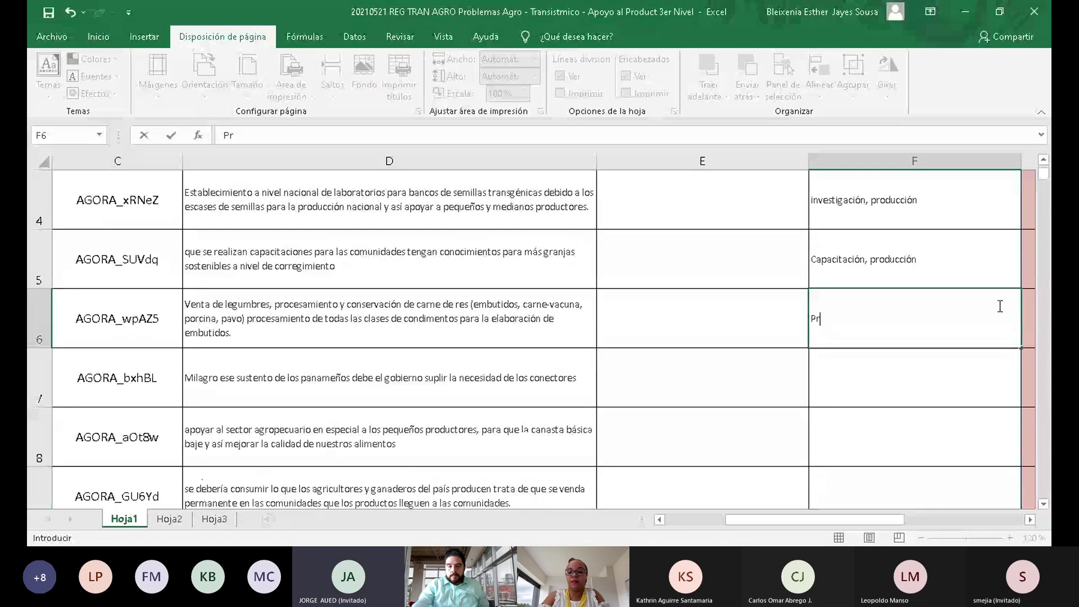
{"action": "key", "text": "BackSpace"}
{"action": "key", "text": "BackSpace"}
{"action": "type", "text": "Com"}
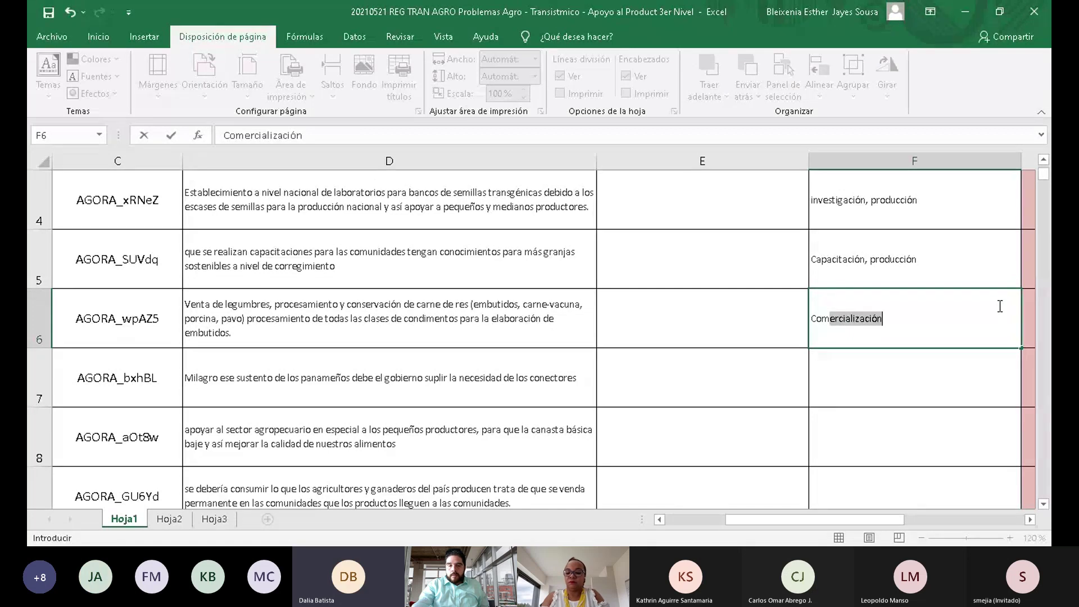
{"action": "key", "text": "Tab"}
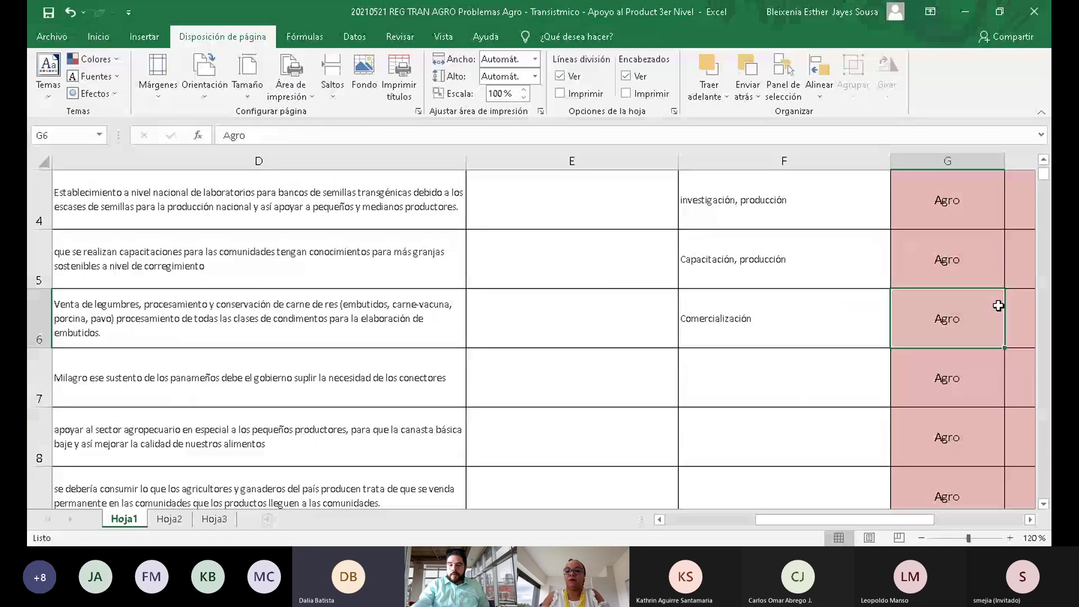
Append ", Post Cosecha" to the third-level theme in cell F6
{"action": "double_click", "coordinate": [753, 319]}
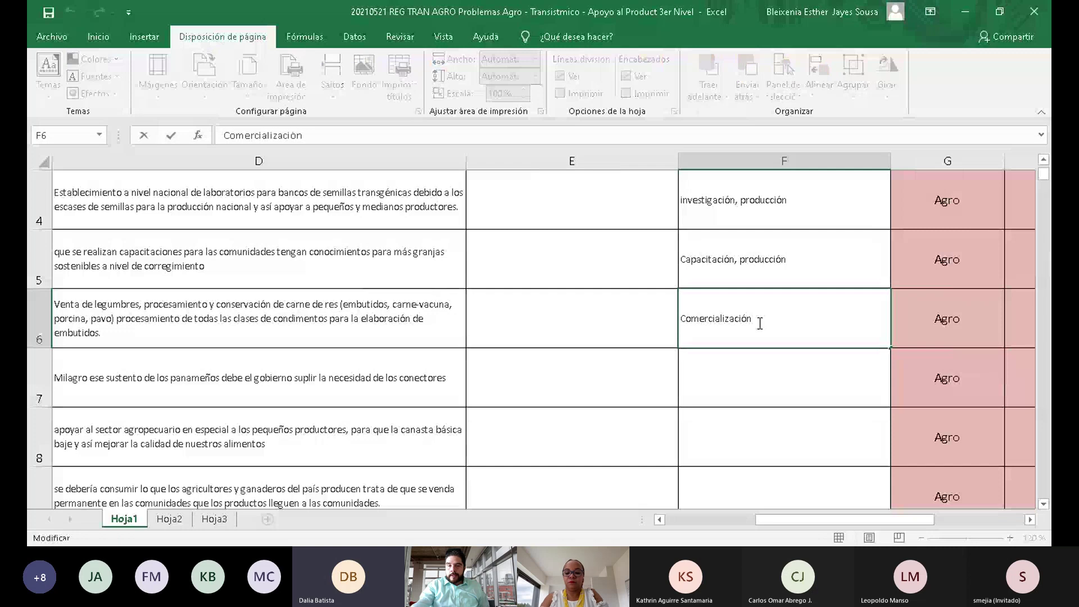
{"action": "type", "text": ", Post"}
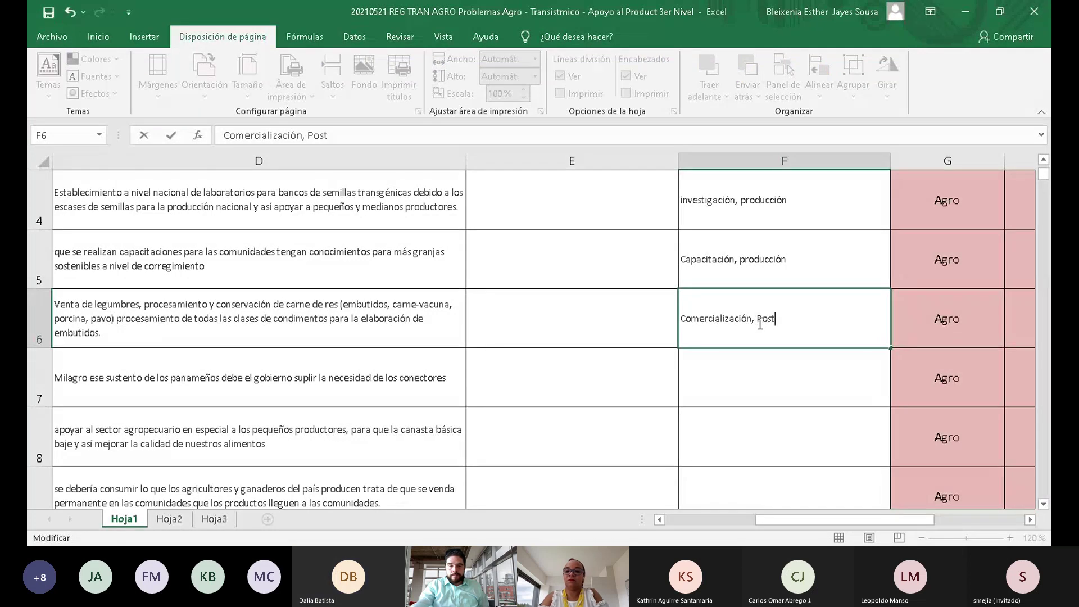
{"action": "type", "text": " Cosech"}
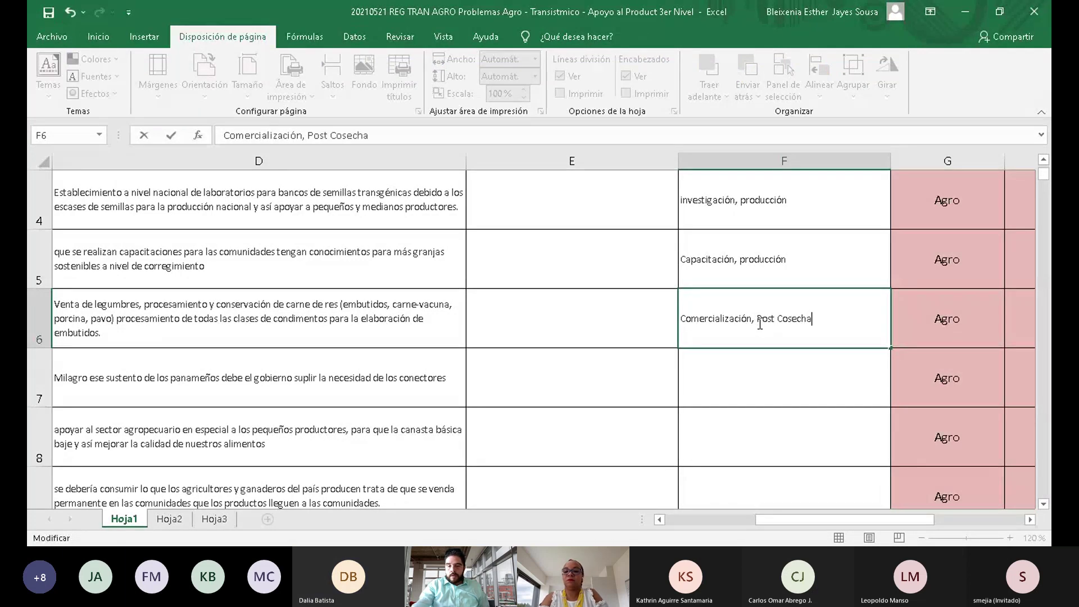
{"action": "type", "text": "a"}
{"action": "key", "text": "Return"}
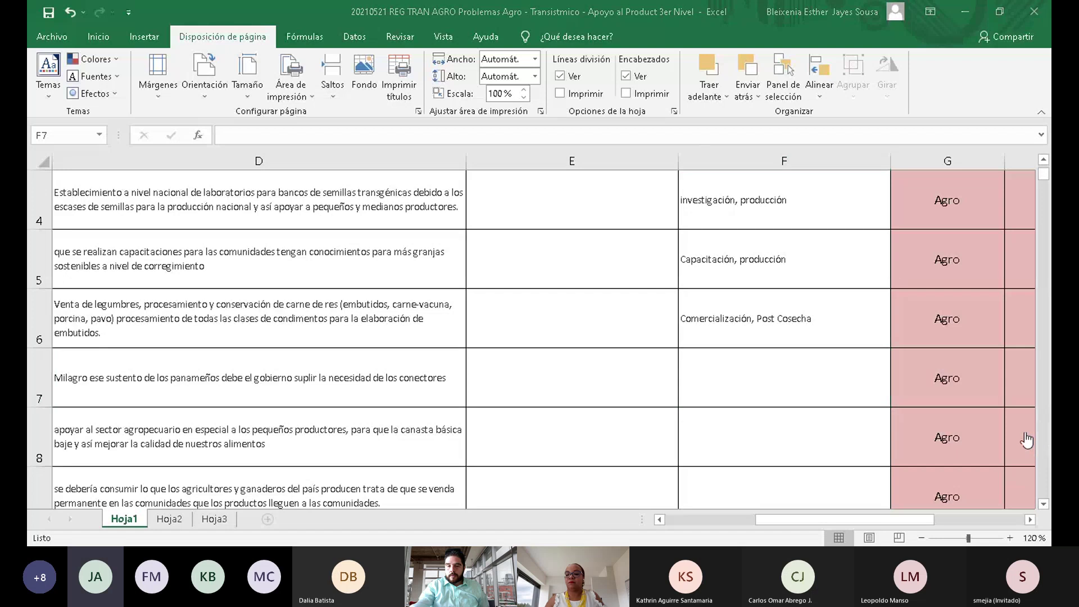
Enter "Institucionalidad" as the third-level theme in cell F7
{"action": "left_click_drag", "start_coordinate": [824, 518], "coordinate": [807, 530]}
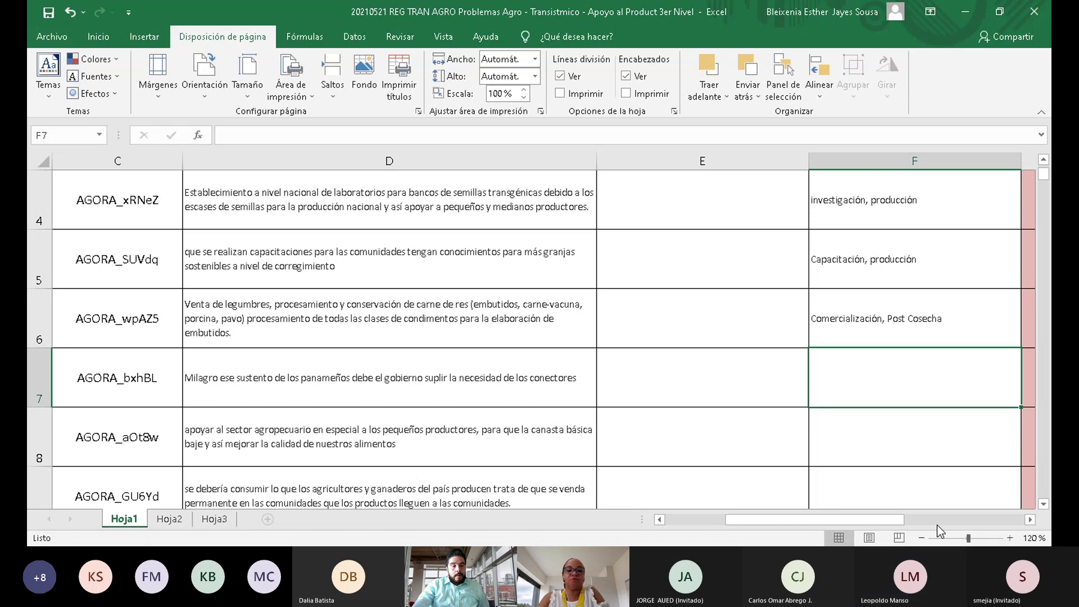
{"action": "type", "text": "In"}
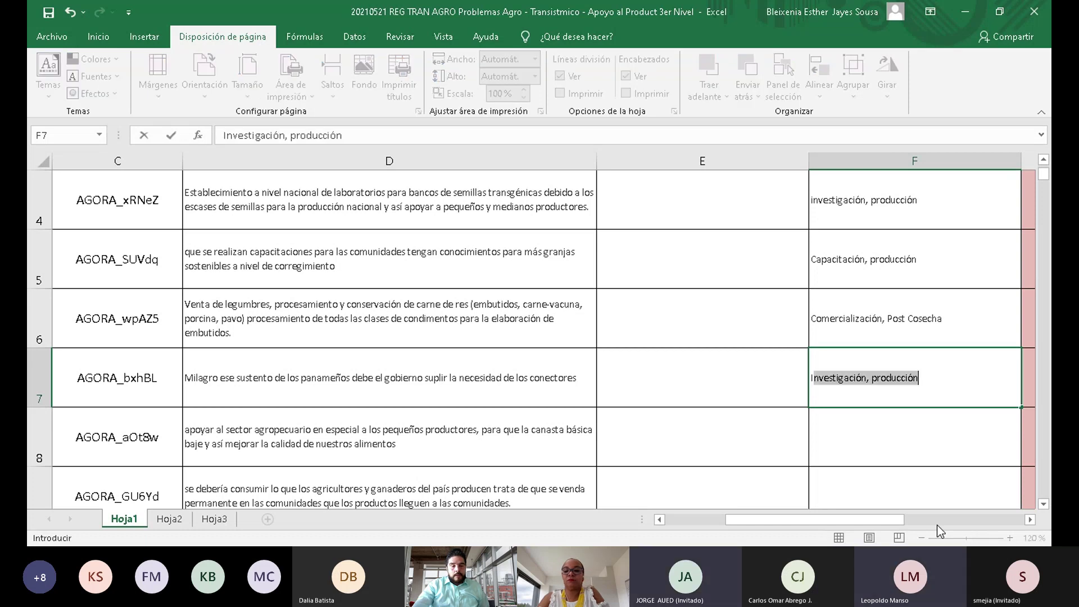
{"action": "key", "text": "BackSpace"}
{"action": "type", "text": "s"}
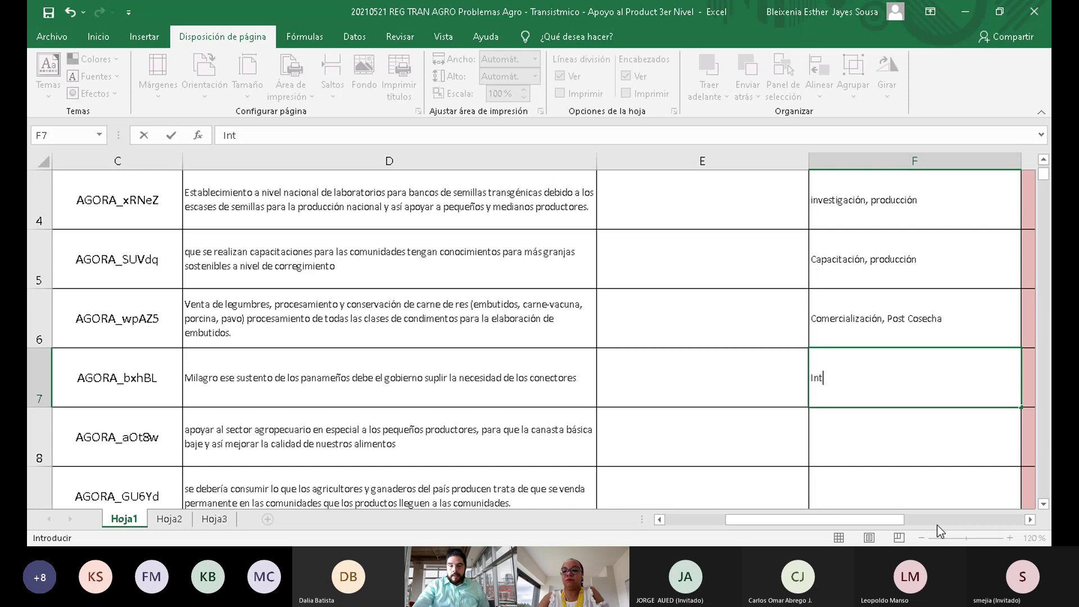
{"action": "key", "text": "Return"}
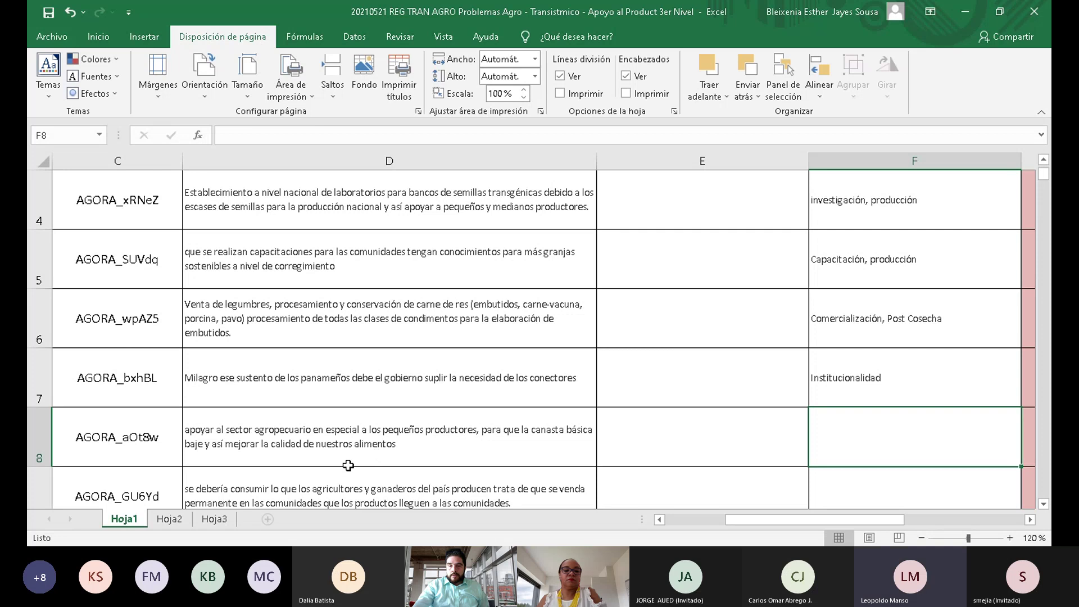
Examine the themes offered in the "temas de 3er Nivel" filter list alongside the problem descriptions around row 8
{"action": "scroll", "coordinate": [348, 436], "scroll_direction": "down", "scroll_amount": 1}
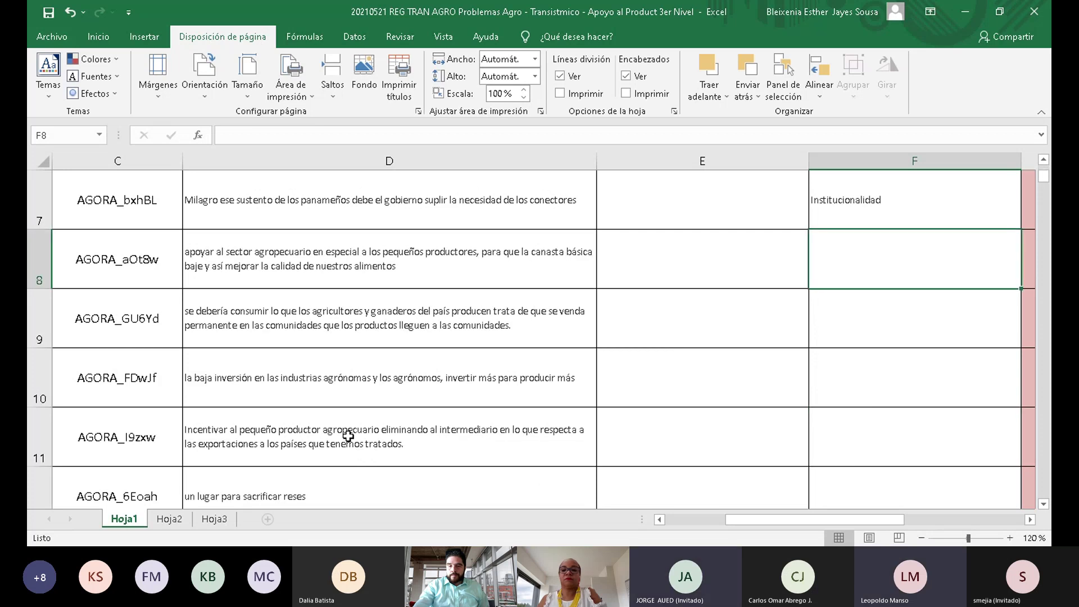
{"action": "scroll", "coordinate": [360, 436], "scroll_direction": "up", "scroll_amount": 1}
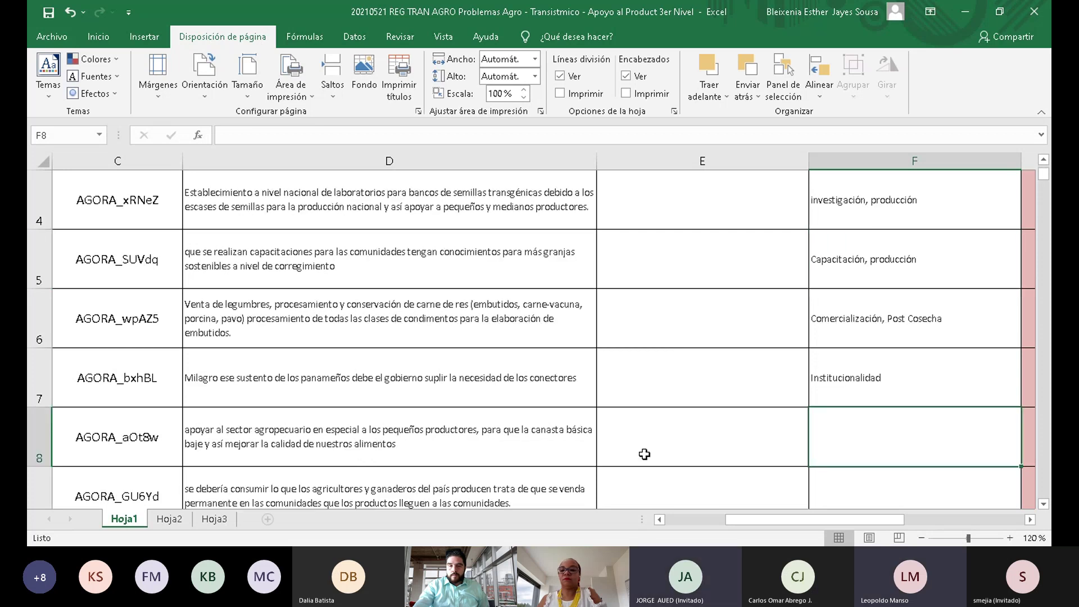
{"action": "left_click", "coordinate": [811, 378]}
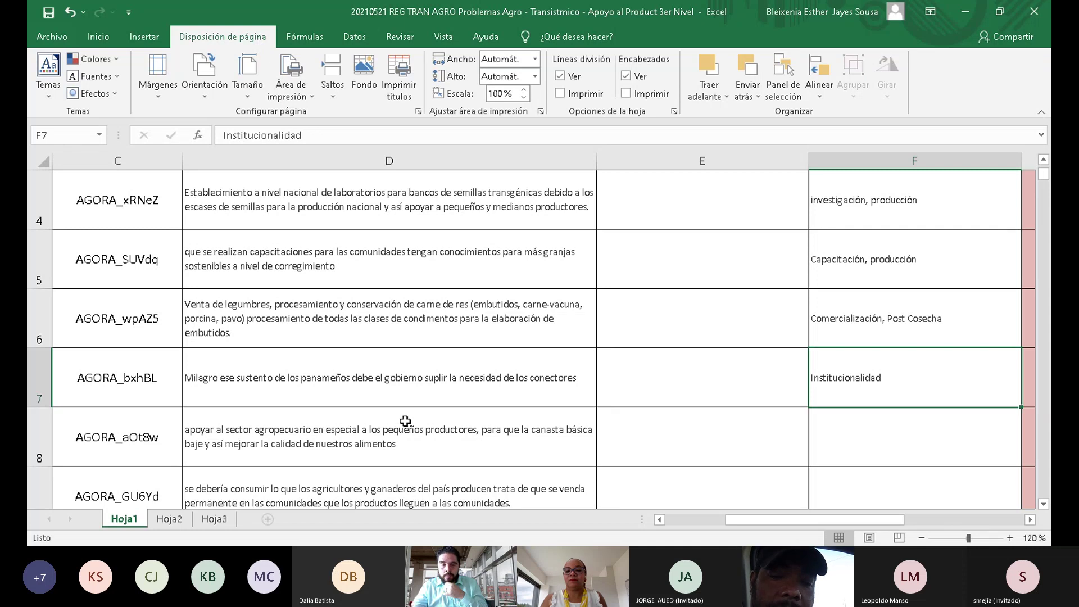
{"action": "scroll", "coordinate": [405, 421], "scroll_direction": "down", "scroll_amount": 1}
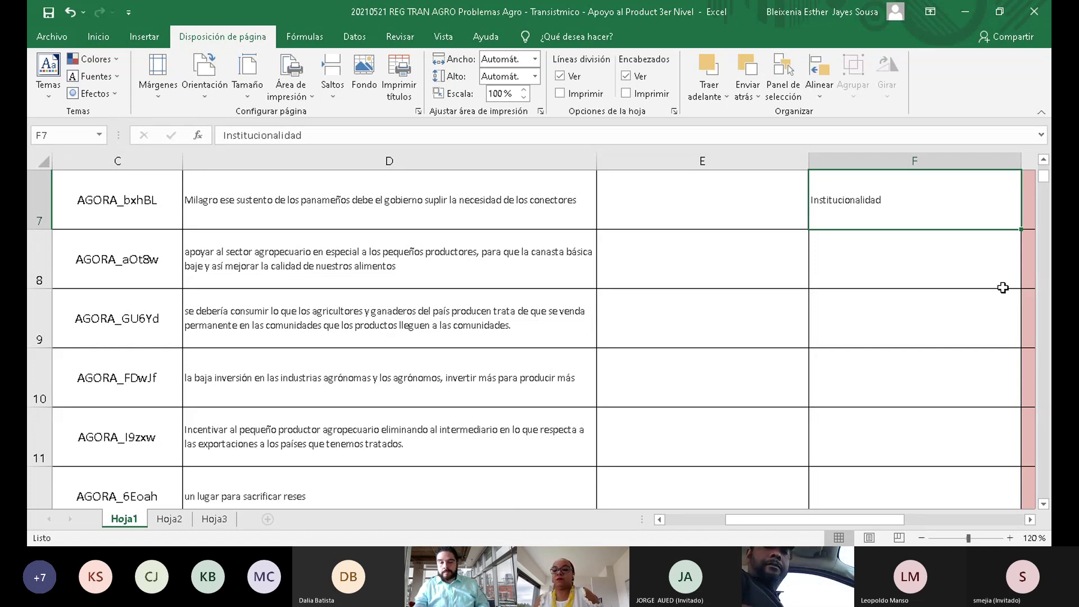
{"action": "scroll", "coordinate": [1002, 294], "scroll_direction": "up", "scroll_amount": 2}
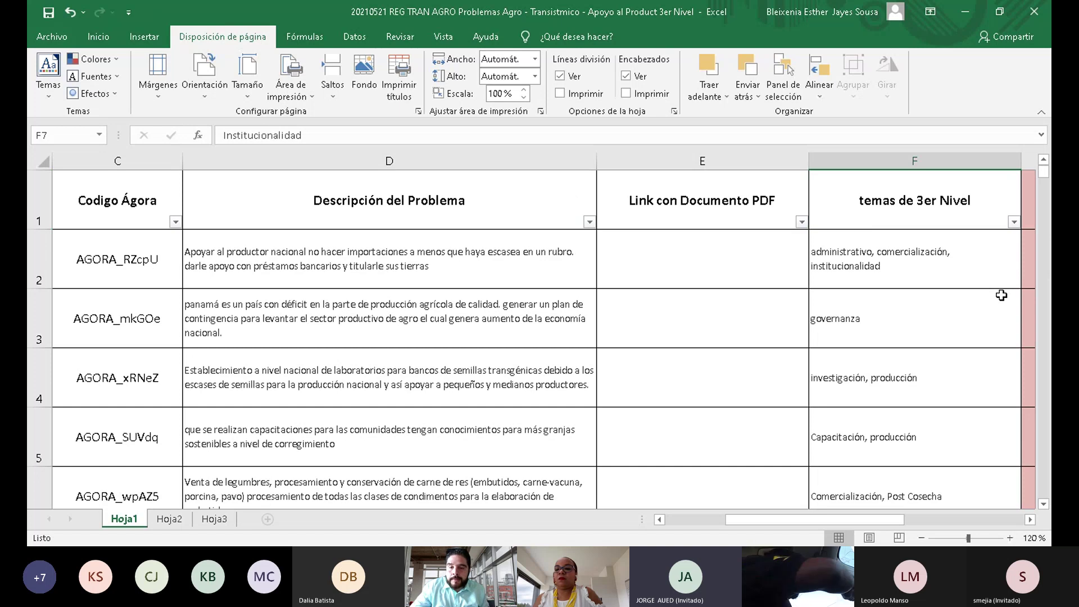
{"action": "left_click", "coordinate": [1015, 222]}
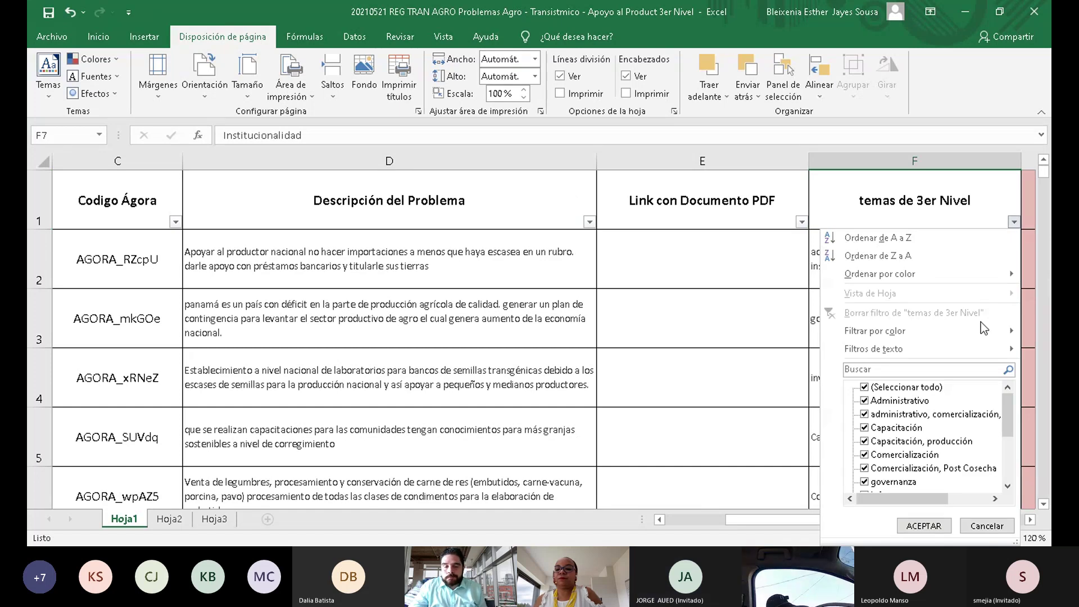
{"action": "scroll", "coordinate": [979, 388], "scroll_direction": "down", "scroll_amount": 1}
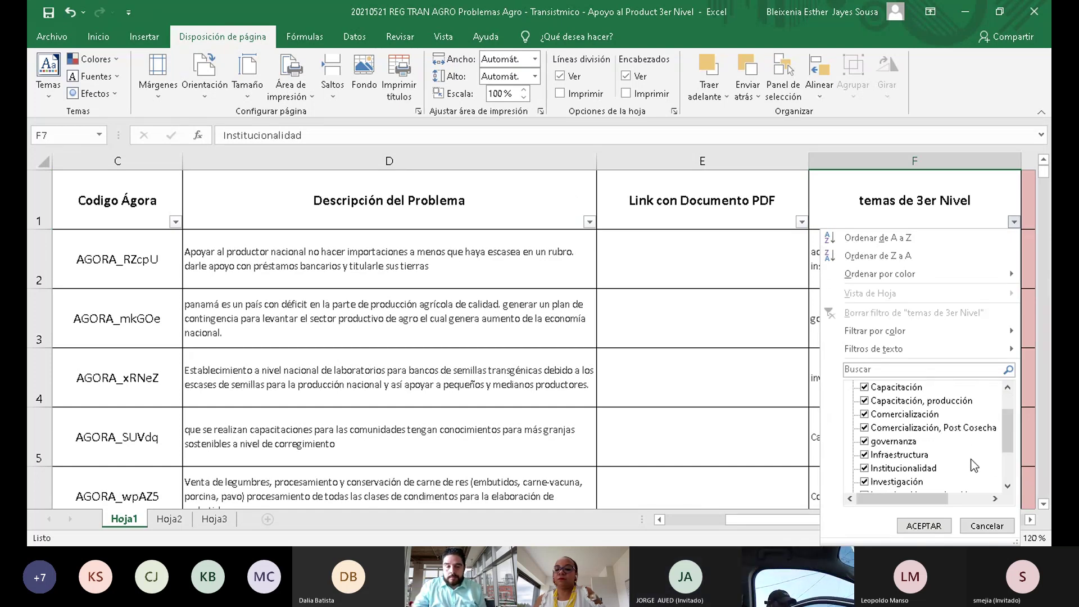
{"action": "scroll", "coordinate": [975, 465], "scroll_direction": "down", "scroll_amount": 1}
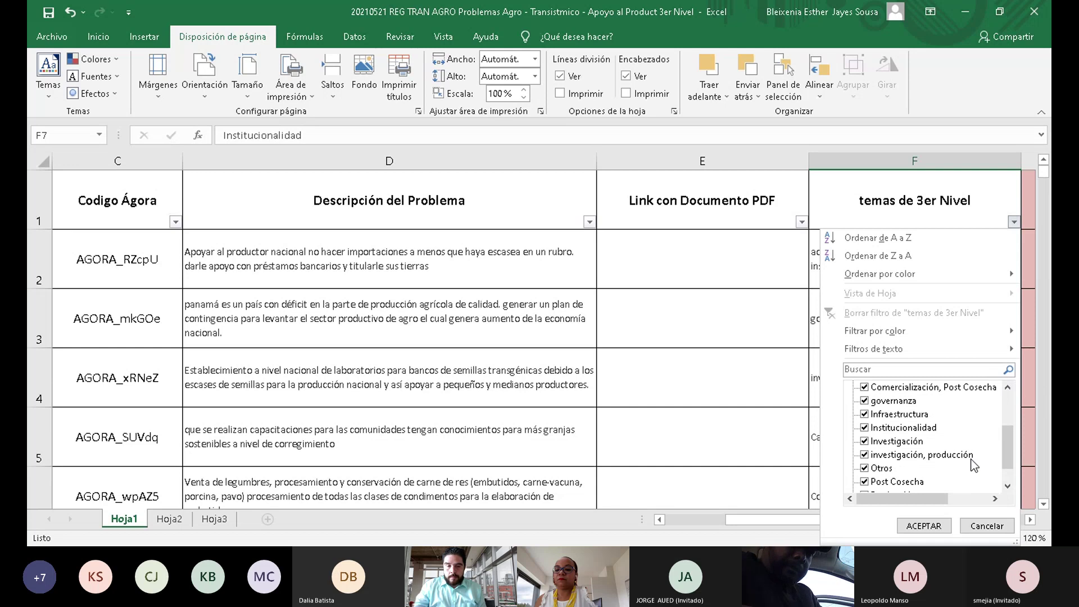
{"action": "scroll", "coordinate": [974, 465], "scroll_direction": "down", "scroll_amount": 1}
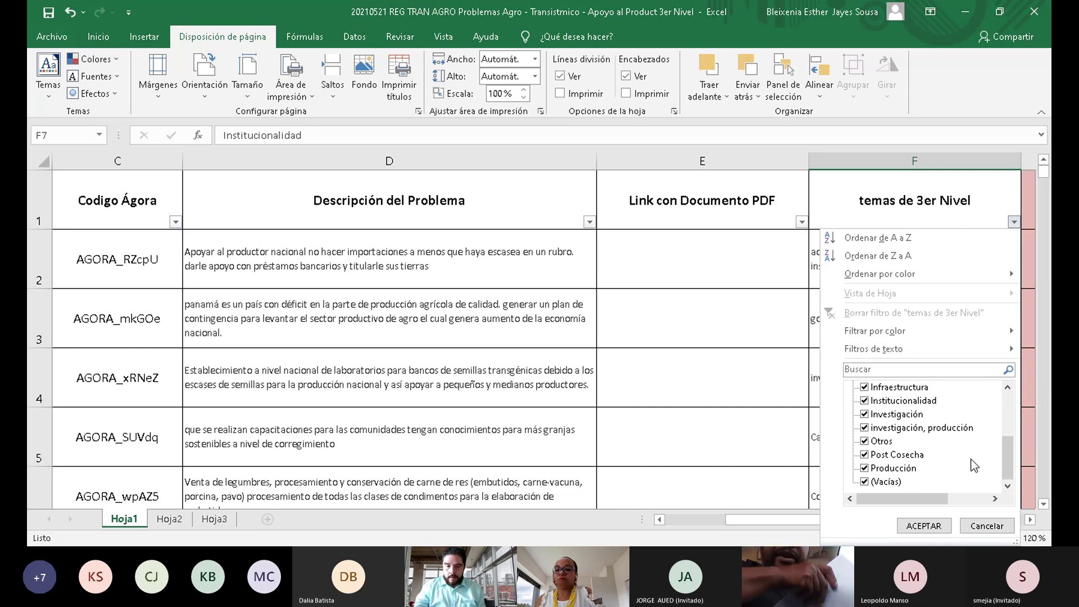
{"action": "scroll", "coordinate": [618, 400], "scroll_direction": "down", "scroll_amount": 2}
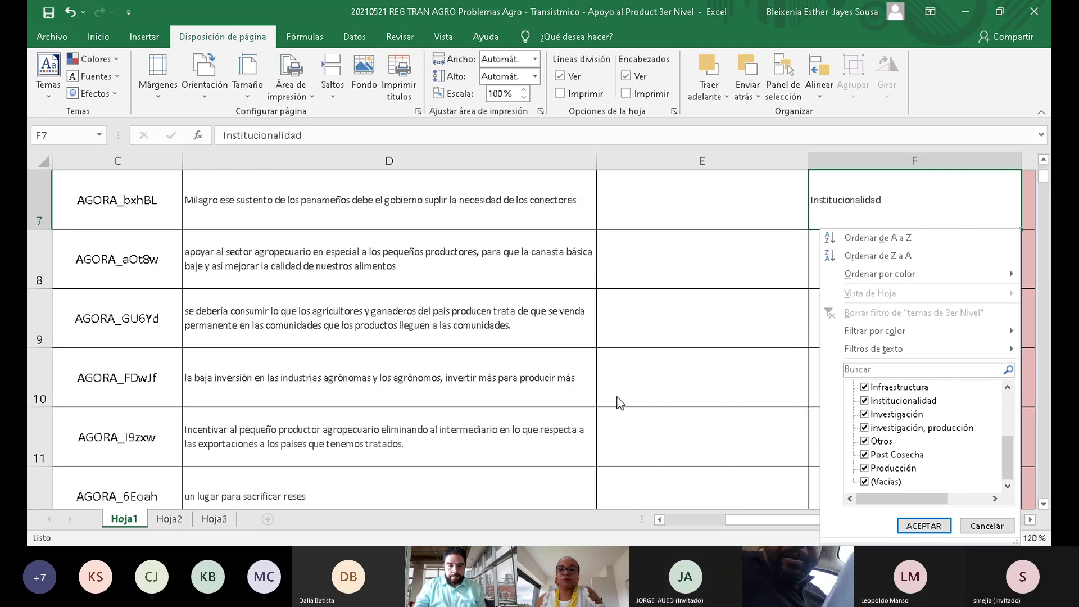
{"action": "scroll", "coordinate": [620, 402], "scroll_direction": "down", "scroll_amount": 1}
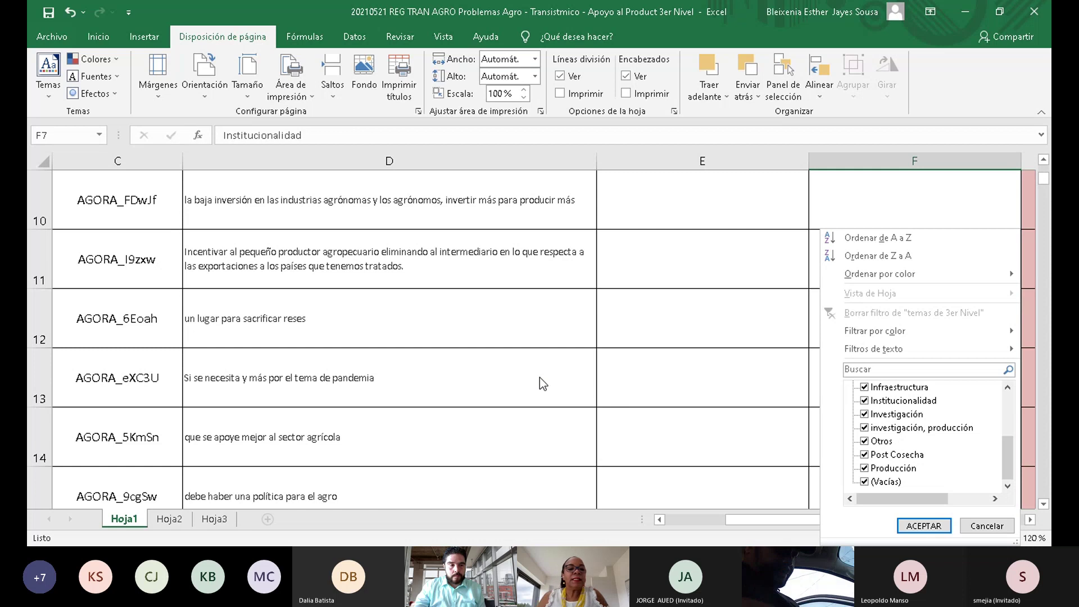
{"action": "scroll", "coordinate": [539, 376], "scroll_direction": "up", "scroll_amount": 1}
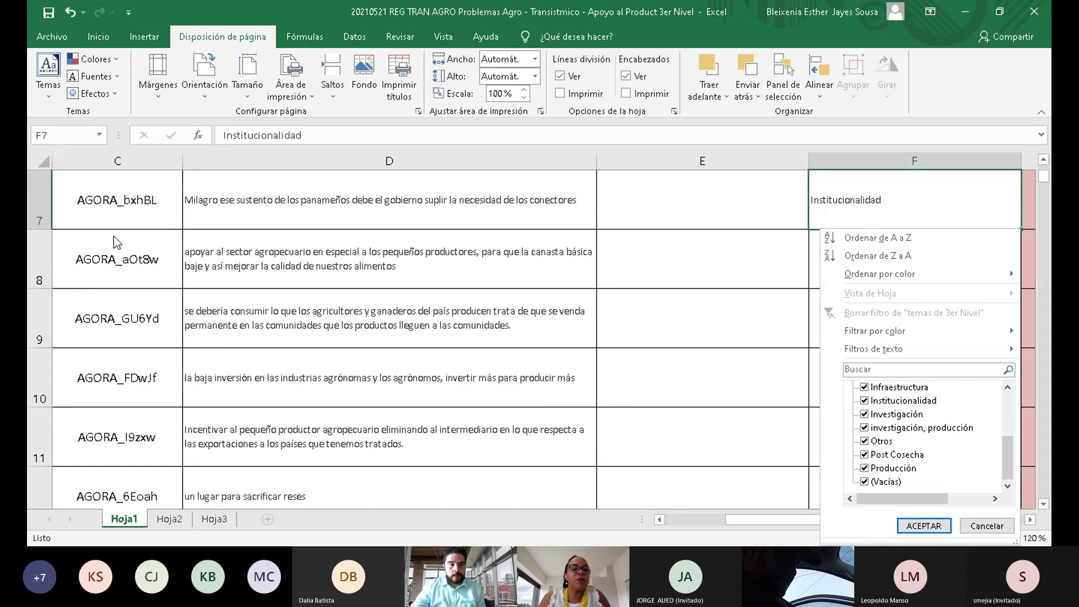
{"action": "scroll", "coordinate": [234, 281], "scroll_direction": "up", "scroll_amount": 1}
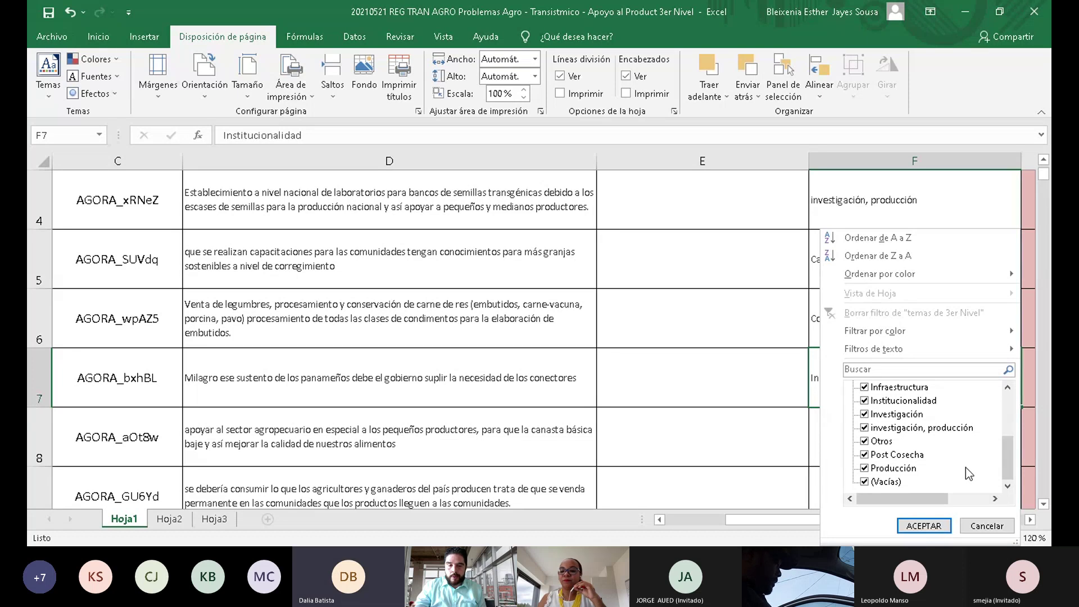
{"action": "scroll", "coordinate": [973, 464], "scroll_direction": "up", "scroll_amount": 1}
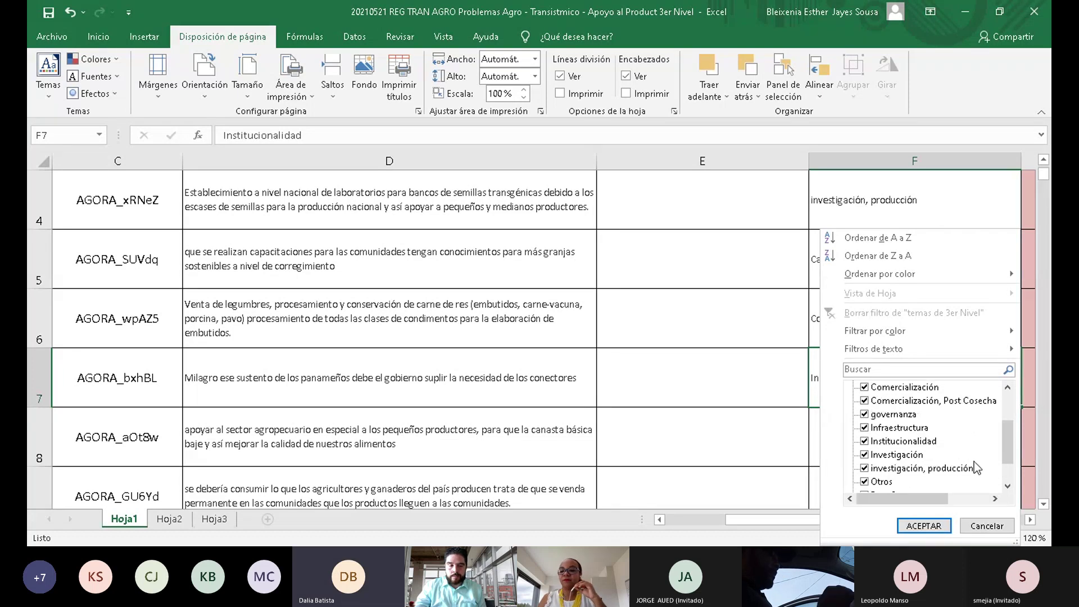
{"action": "scroll", "coordinate": [975, 466], "scroll_direction": "up", "scroll_amount": 2}
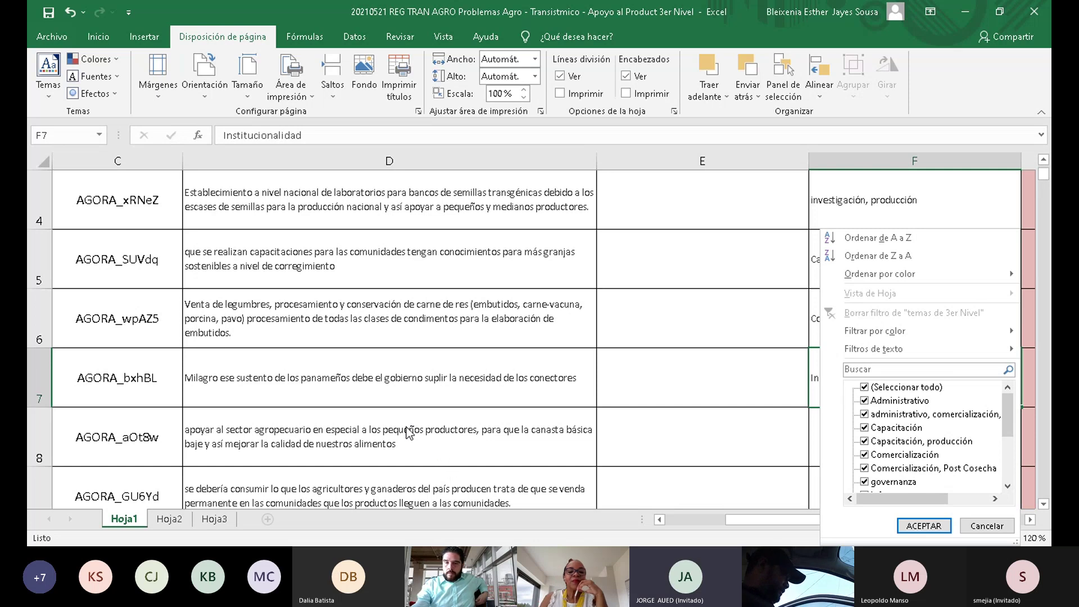
{"action": "scroll", "coordinate": [923, 477], "scroll_direction": "down", "scroll_amount": 1}
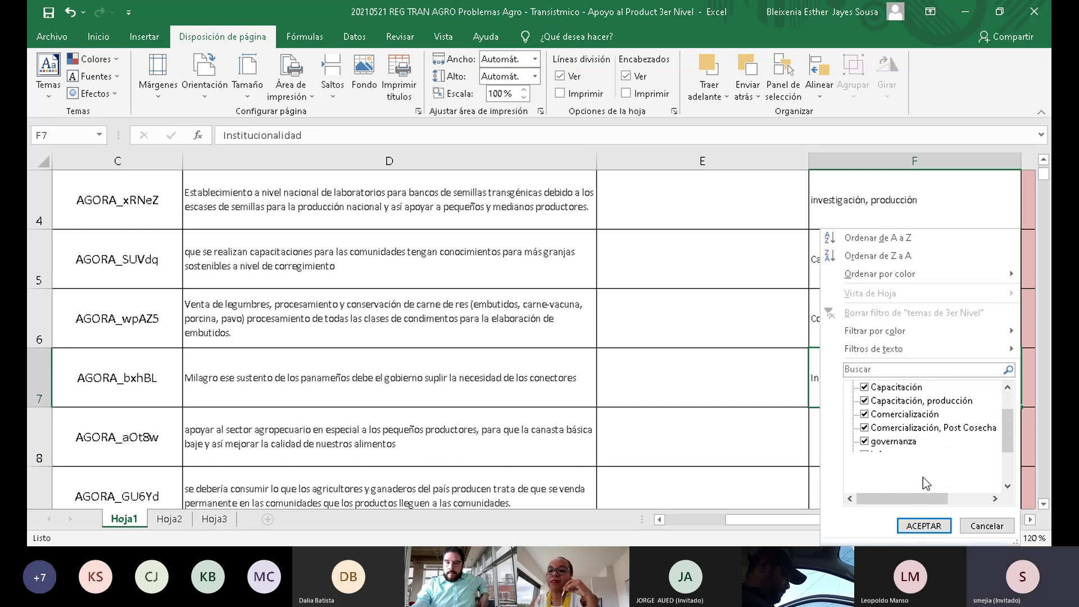
{"action": "left_click", "coordinate": [743, 413]}
Enter "governanza" as the third-level theme in cell F8 for the problem about supporting small producers
{"action": "left_click", "coordinate": [886, 432]}
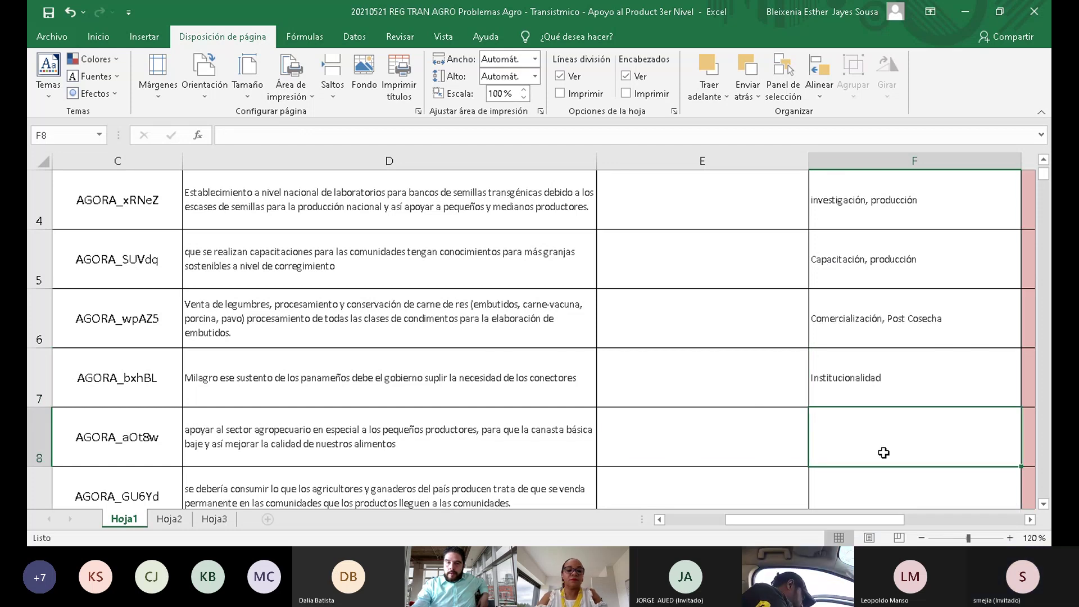
{"action": "type", "text": "g"}
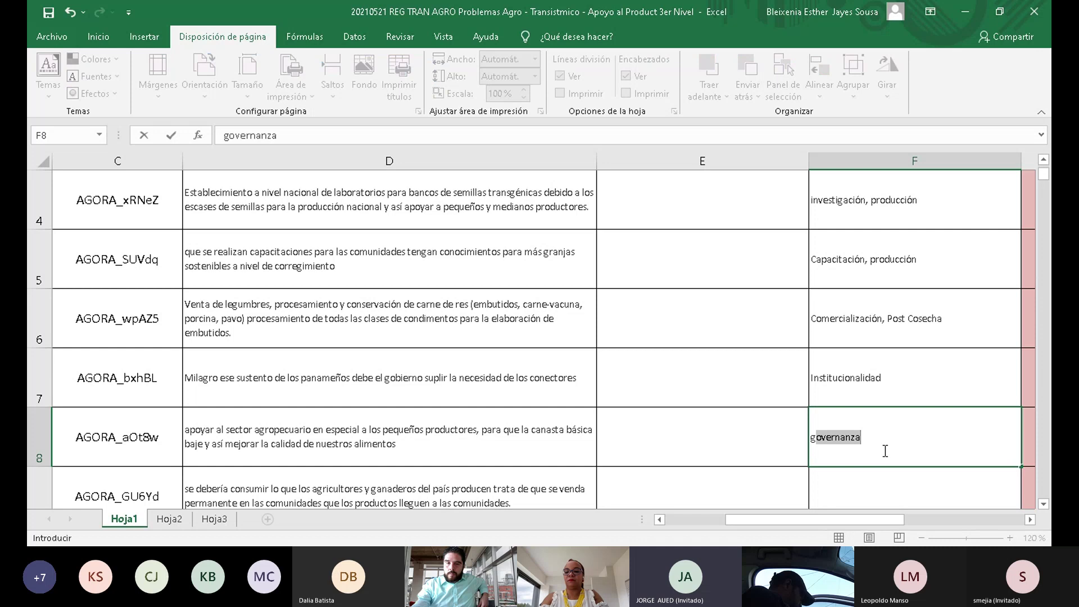
{"action": "key", "text": "Tab"}
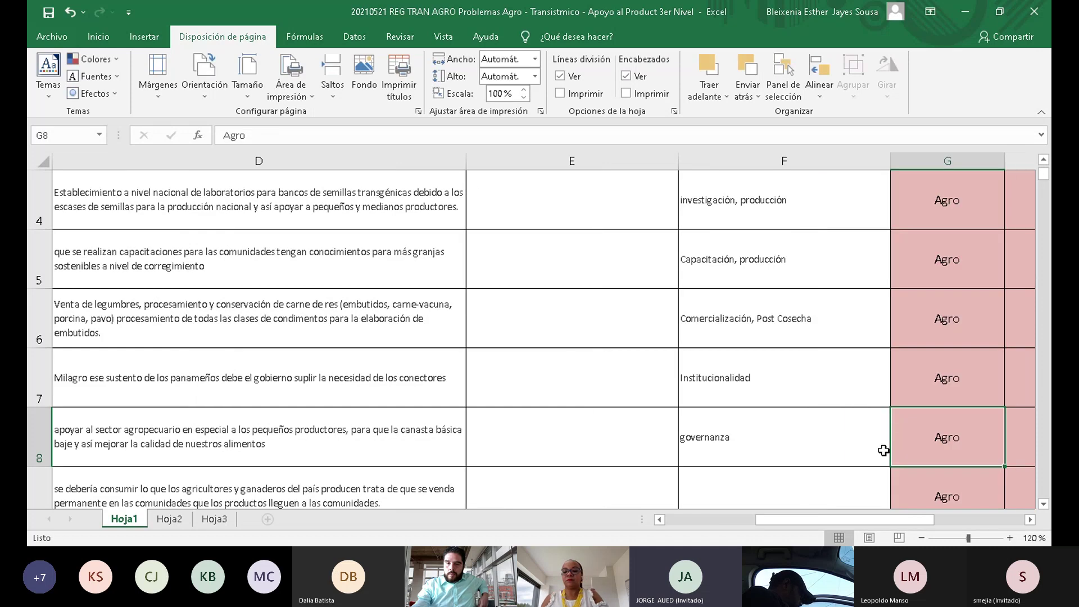
Replace the content of cell F8 with the third-level themes "governanza, institucionalidad, producción"
{"action": "left_click", "coordinate": [756, 440]}
{"action": "double_click", "coordinate": [756, 438]}
{"action": "left_click_drag", "start_coordinate": [757, 438], "coordinate": [681, 438]}
{"action": "key", "text": "BackSpace"}
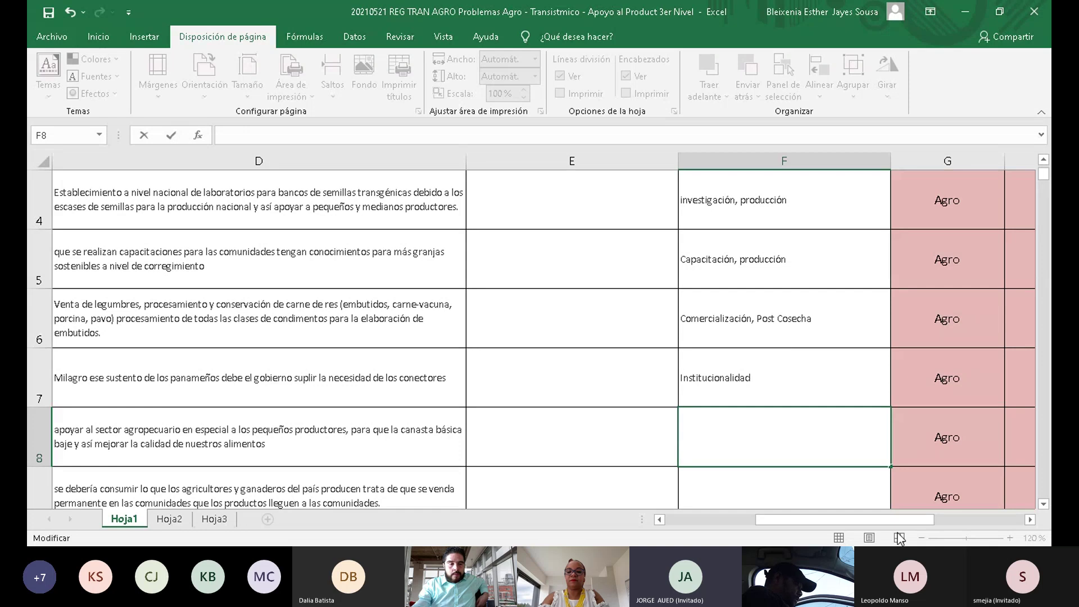
{"action": "type", "text": "governanza"}
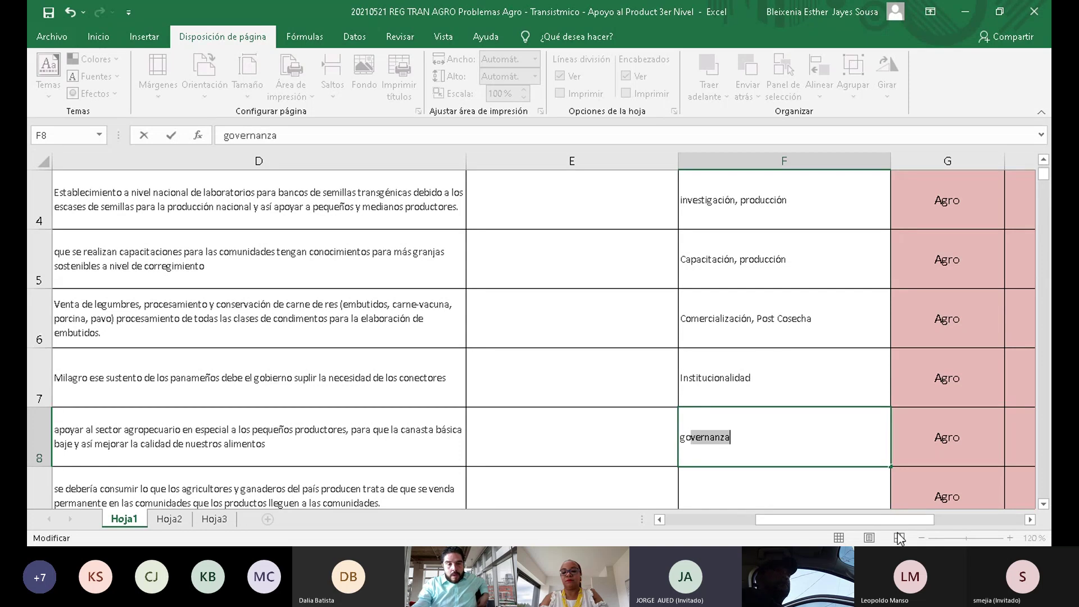
{"action": "type", "text": ", I"}
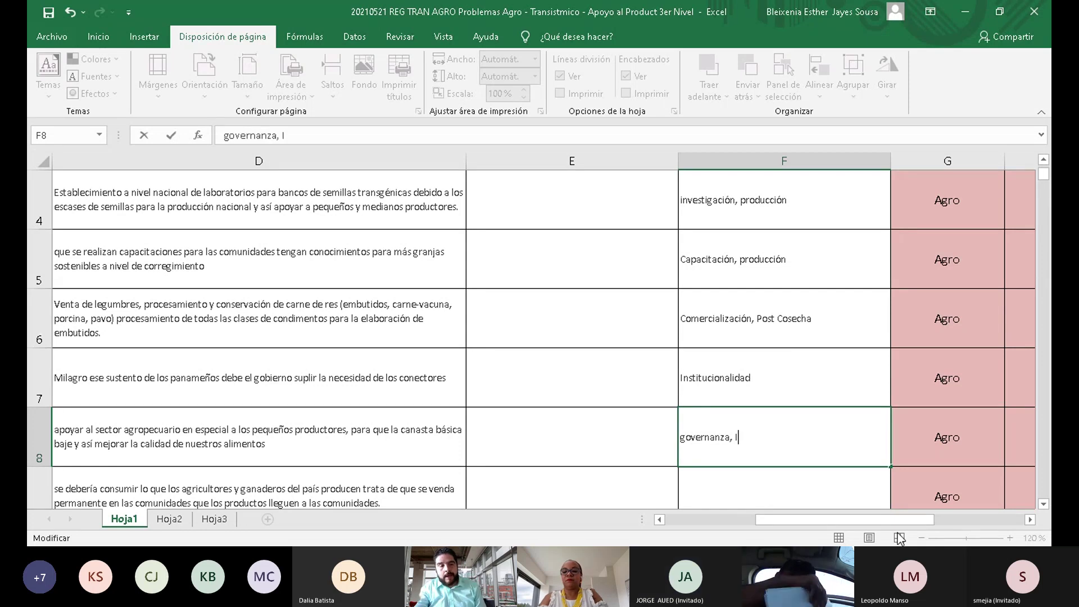
{"action": "type", "text": "nstitucio"}
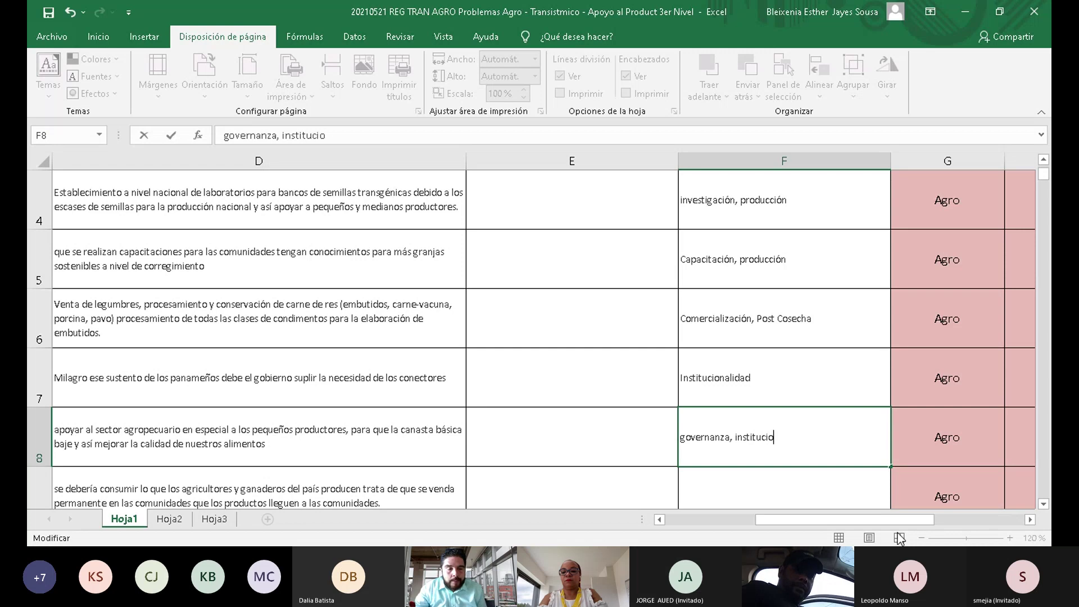
{"action": "type", "text": "nalidad"}
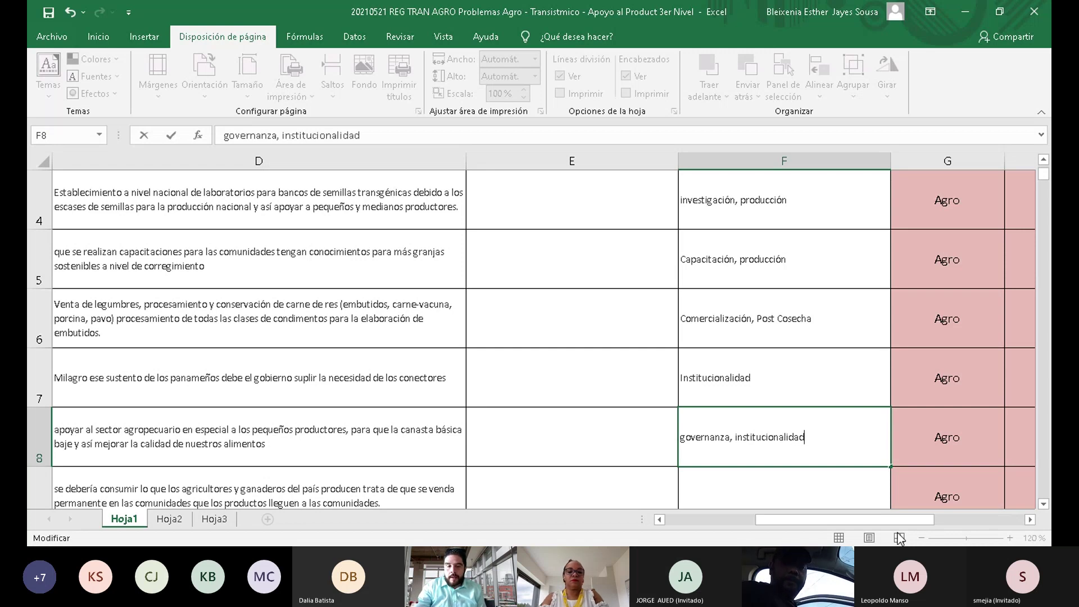
{"action": "type", "text": ", producci"}
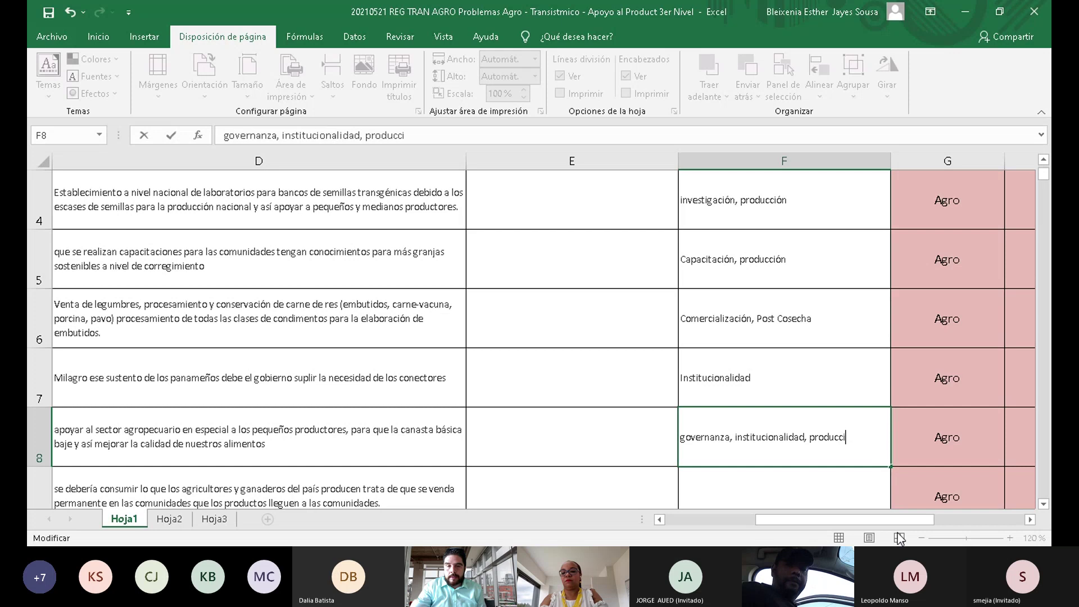
{"action": "type", "text": "ón"}
{"action": "key", "text": "Return"}
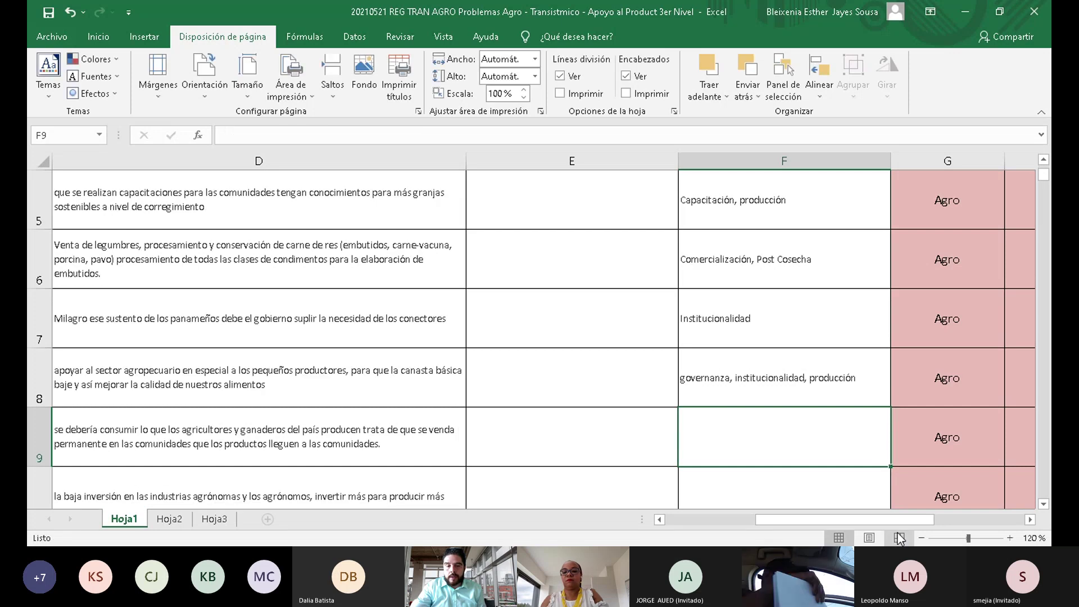
Enter "comercialización" as the third-level theme in cell F9 for the problem about consuming and selling national products in the communities
{"action": "key", "text": "Left"}
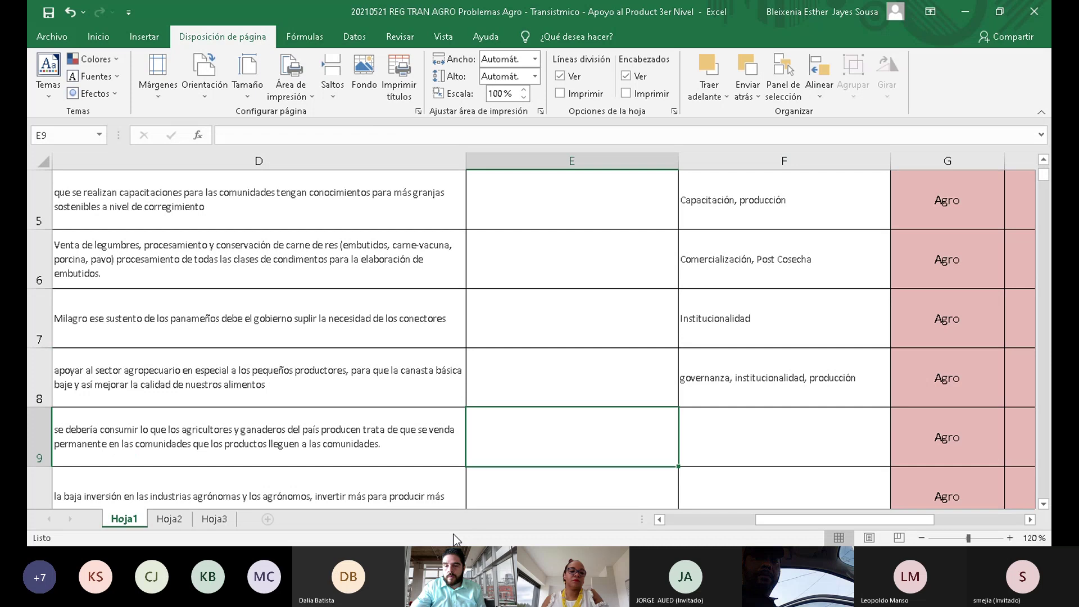
{"action": "left_click", "coordinate": [203, 452]}
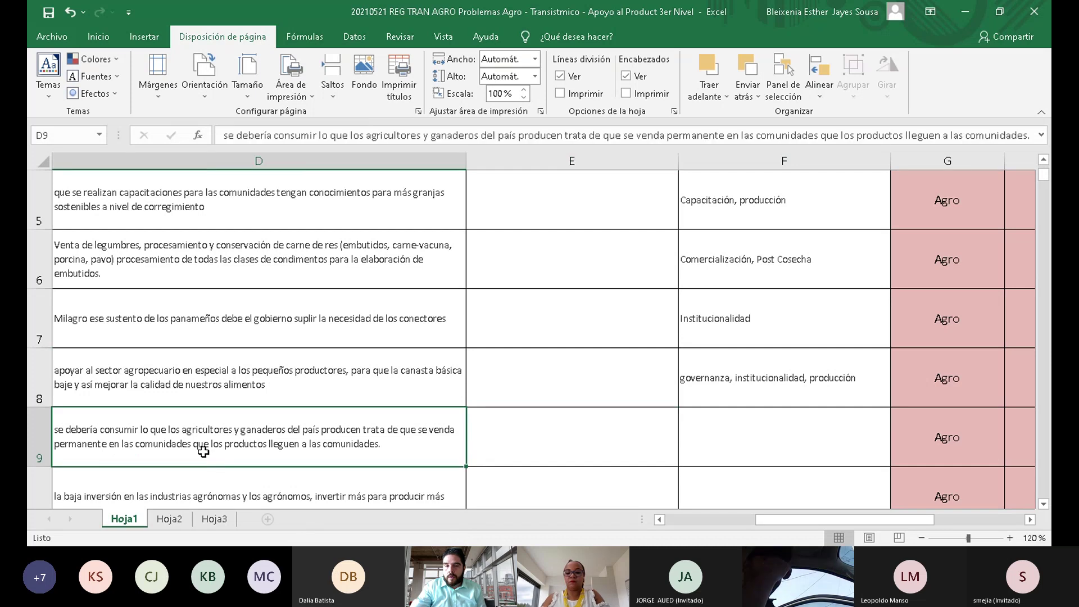
{"action": "key", "text": "Left"}
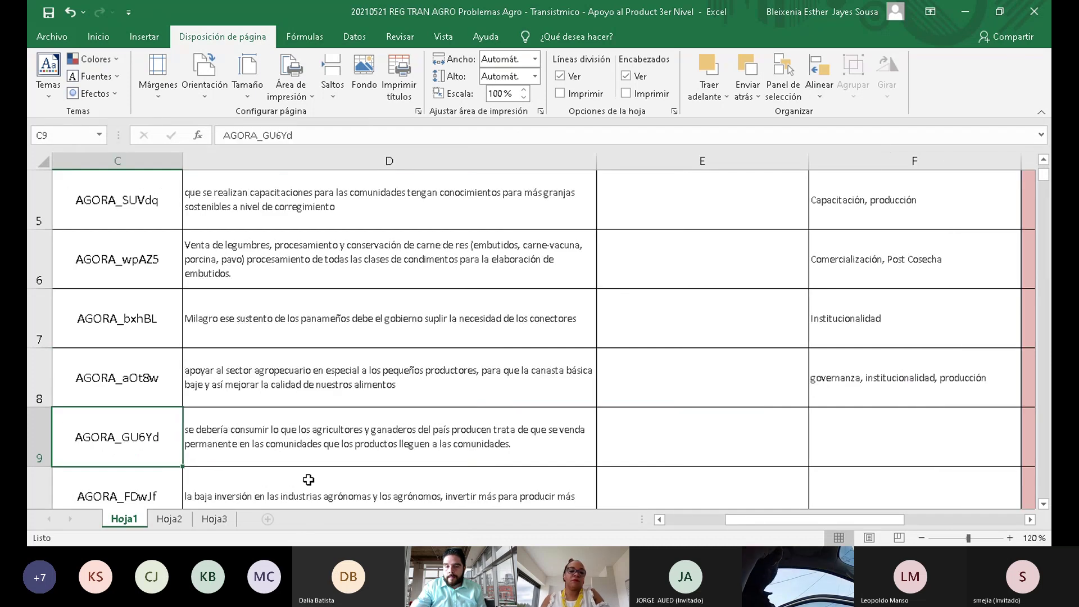
{"action": "left_click", "coordinate": [312, 449]}
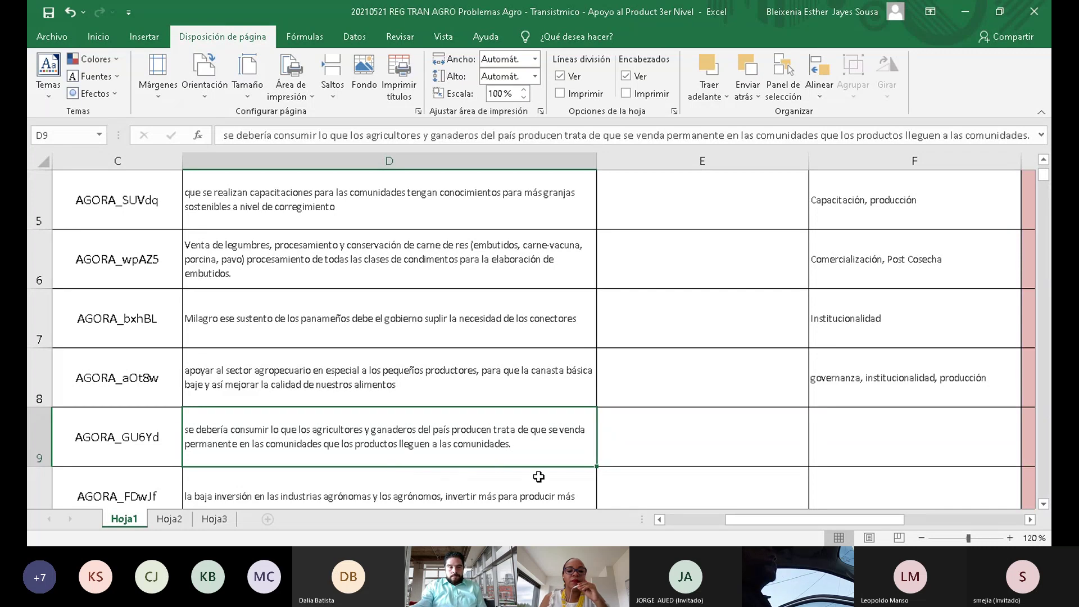
{"action": "left_click", "coordinate": [964, 451]}
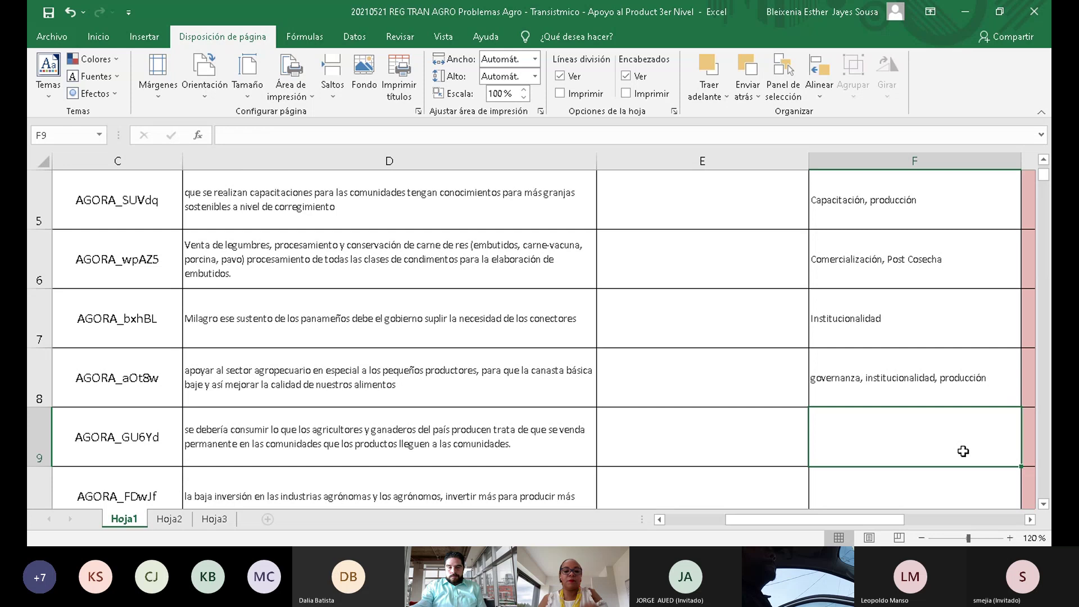
{"action": "type", "text": "co"}
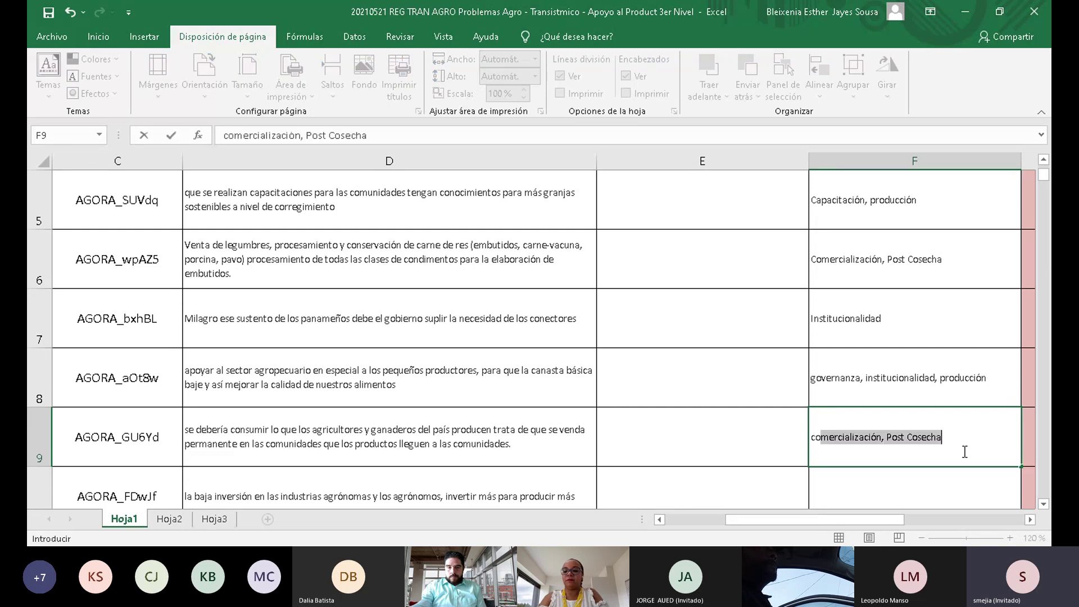
{"action": "type", "text": "mercializació"}
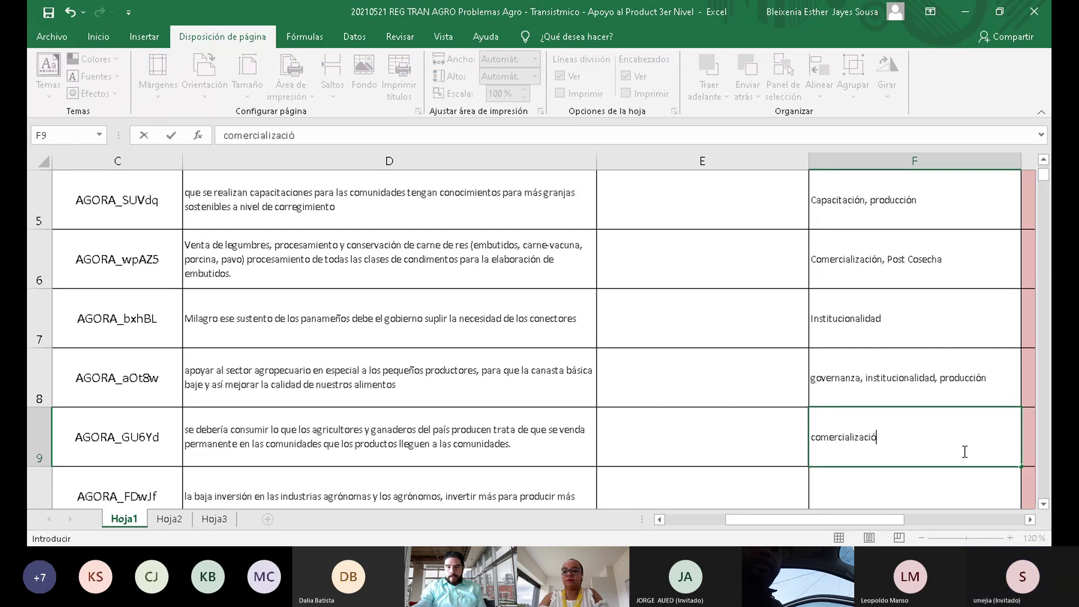
{"action": "type", "text": "n"}
{"action": "key", "text": "Return"}
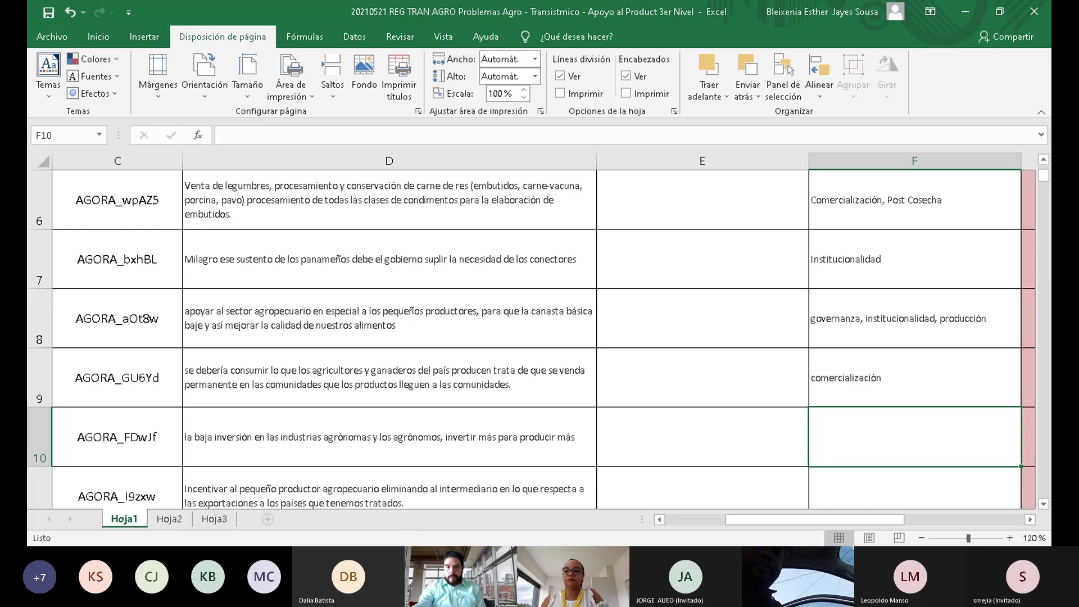
{"action": "key", "text": "Up"}
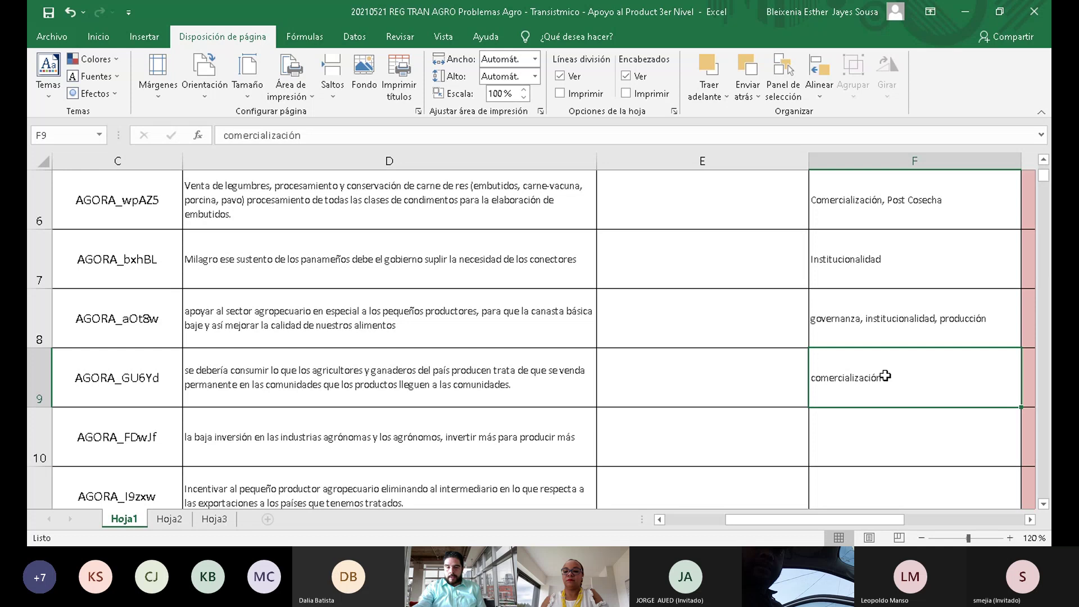
Add "governanza" after "comercialización" in cell F9 for the problem about consuming national products
{"action": "double_click", "coordinate": [885, 375]}
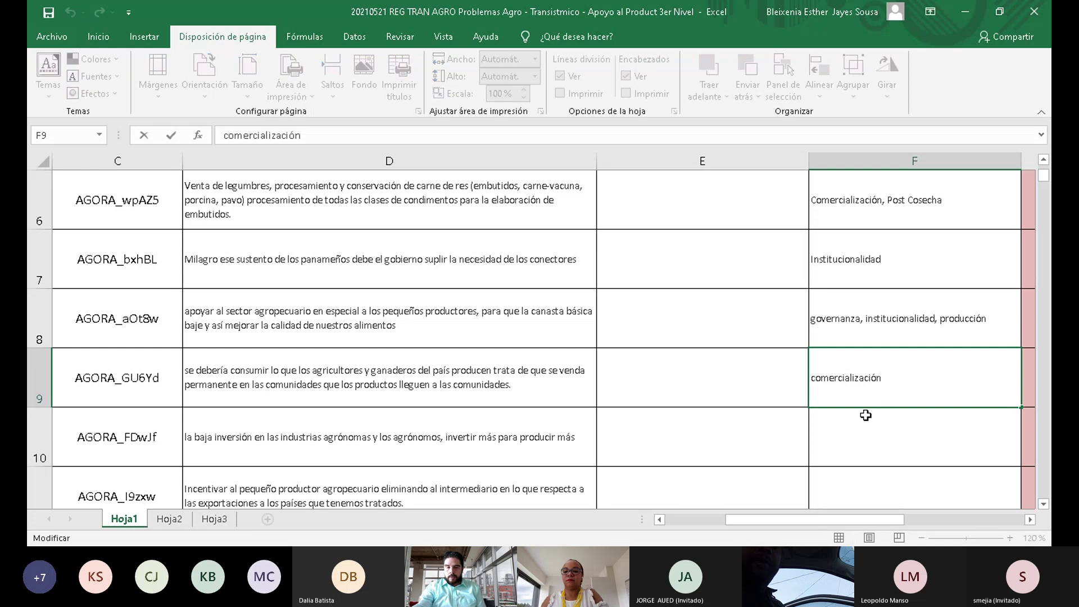
{"action": "left_click", "coordinate": [558, 435]}
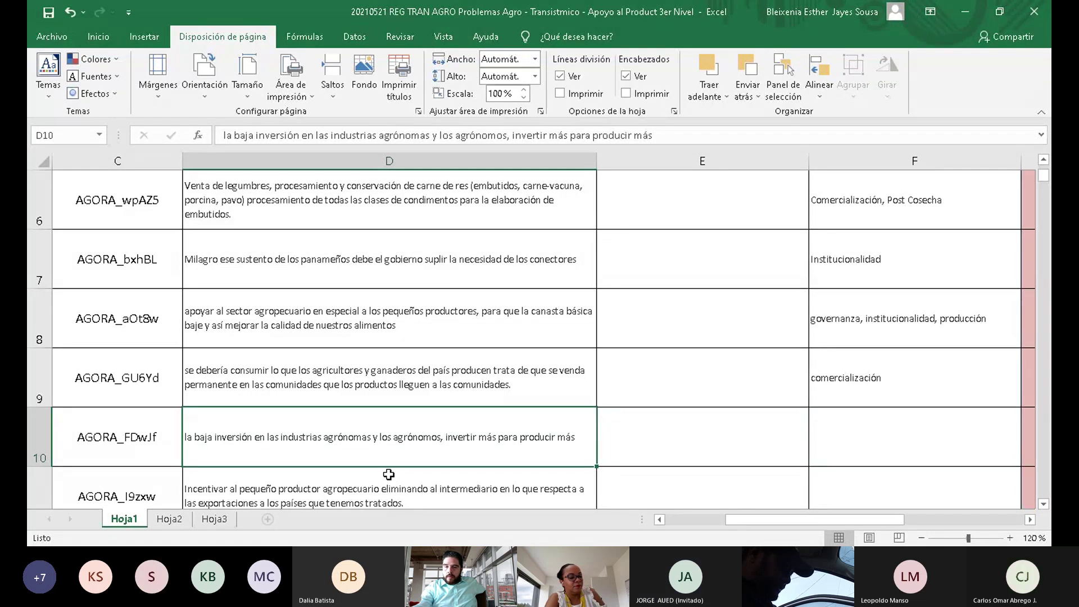
{"action": "left_click", "coordinate": [890, 382]}
{"action": "double_click", "coordinate": [890, 382]}
{"action": "type", "text": ", go"}
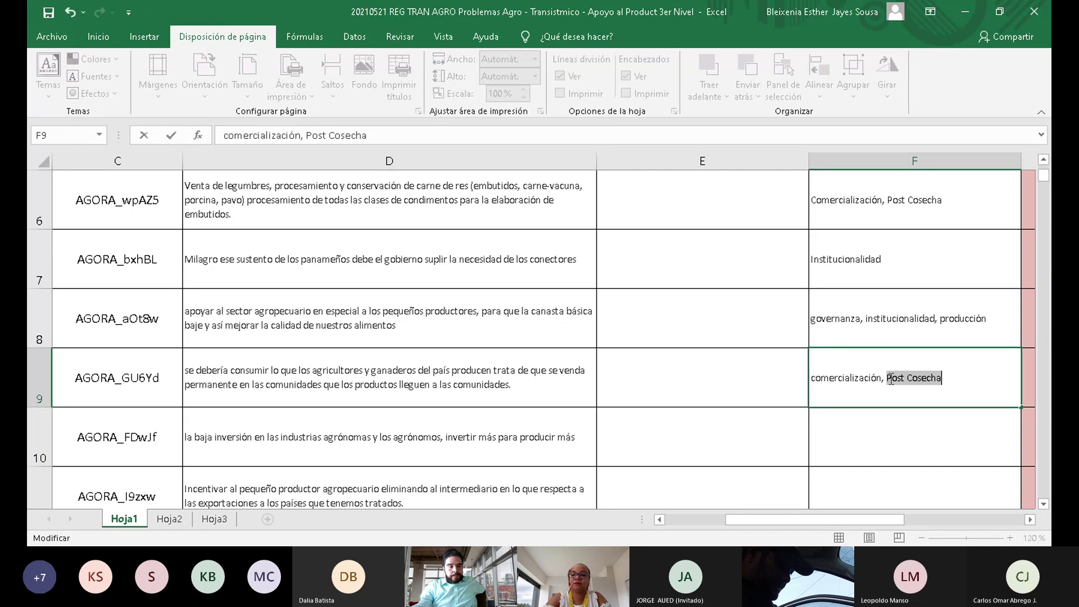
{"action": "type", "text": "vernanza"}
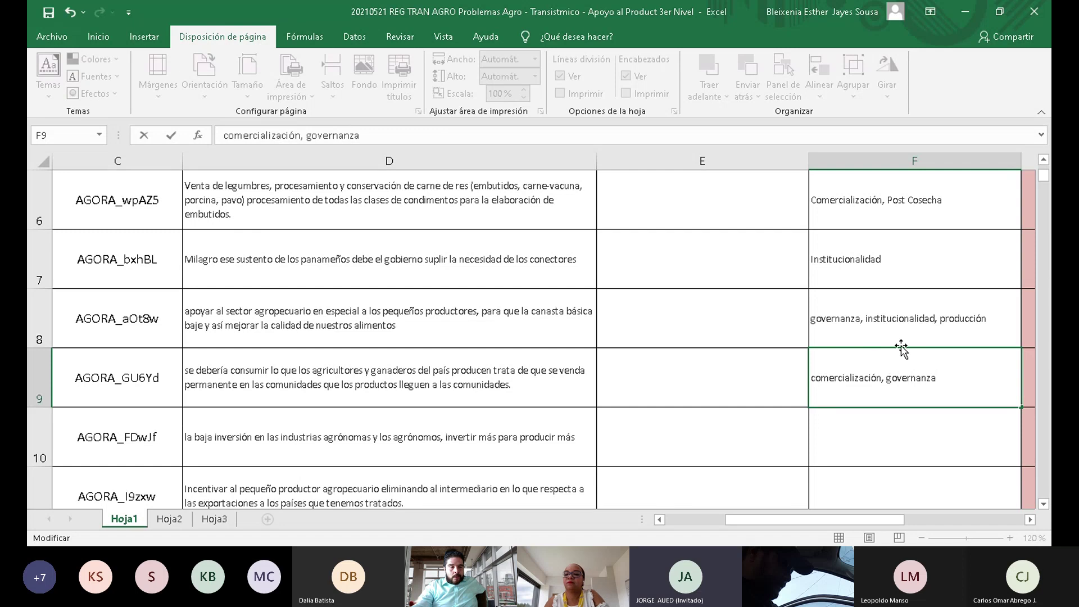
{"action": "scroll", "coordinate": [896, 352], "scroll_direction": "up", "scroll_amount": 2}
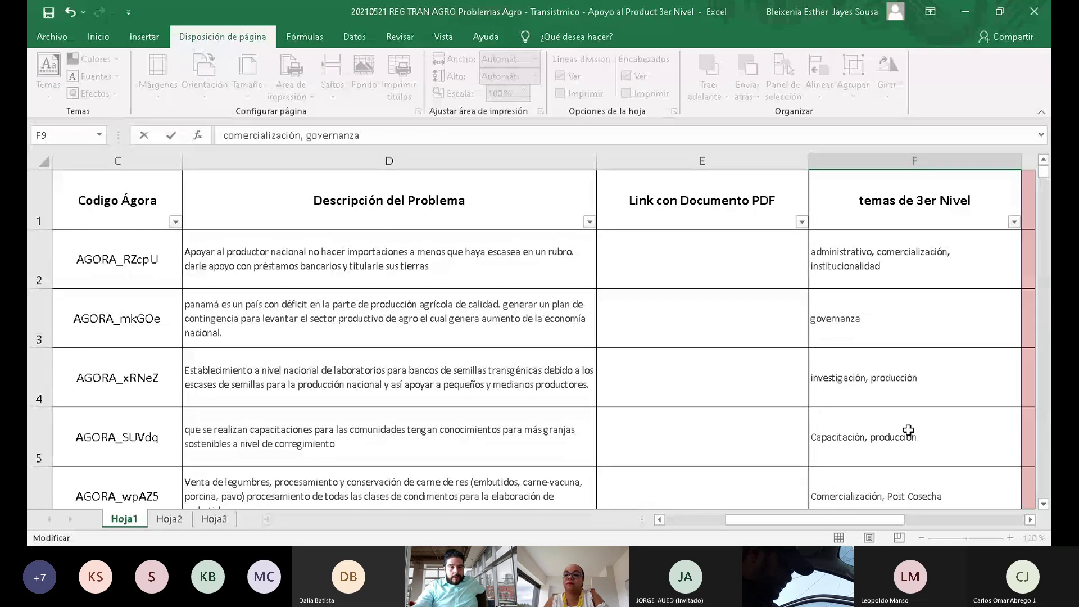
{"action": "scroll", "coordinate": [908, 431], "scroll_direction": "down", "scroll_amount": 1}
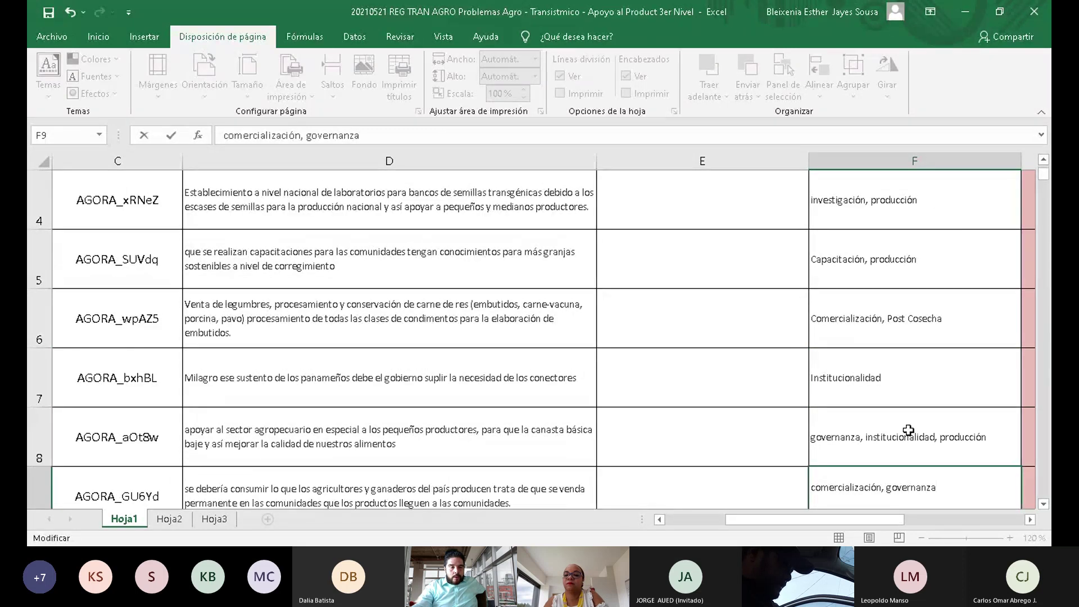
{"action": "scroll", "coordinate": [908, 431], "scroll_direction": "down", "scroll_amount": 1}
{"action": "scroll", "coordinate": [908, 430], "scroll_direction": "up", "scroll_amount": 2}
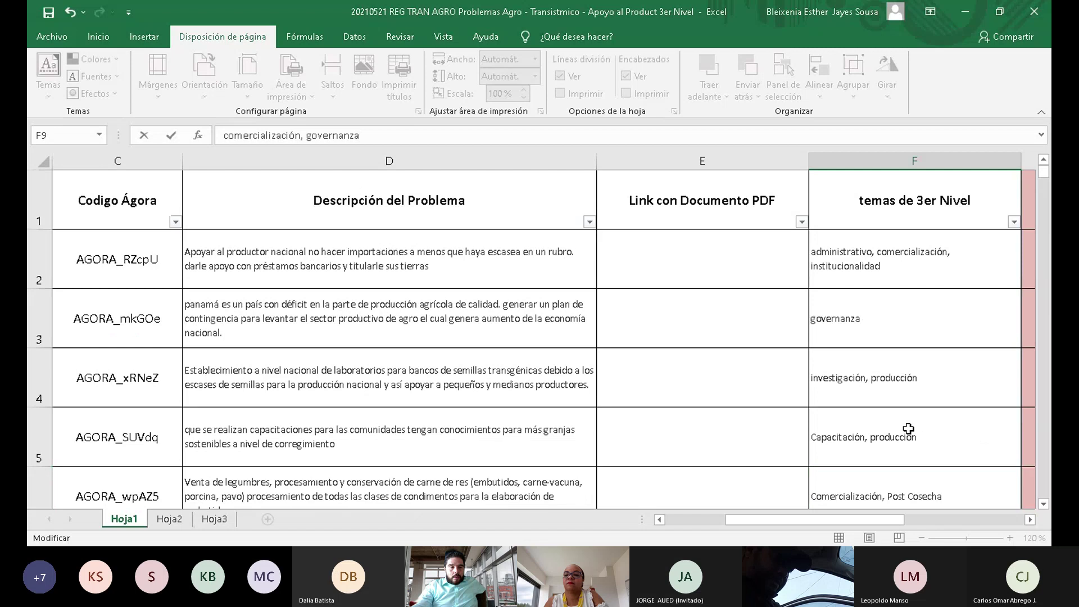
{"action": "scroll", "coordinate": [908, 430], "scroll_direction": "down", "scroll_amount": 2}
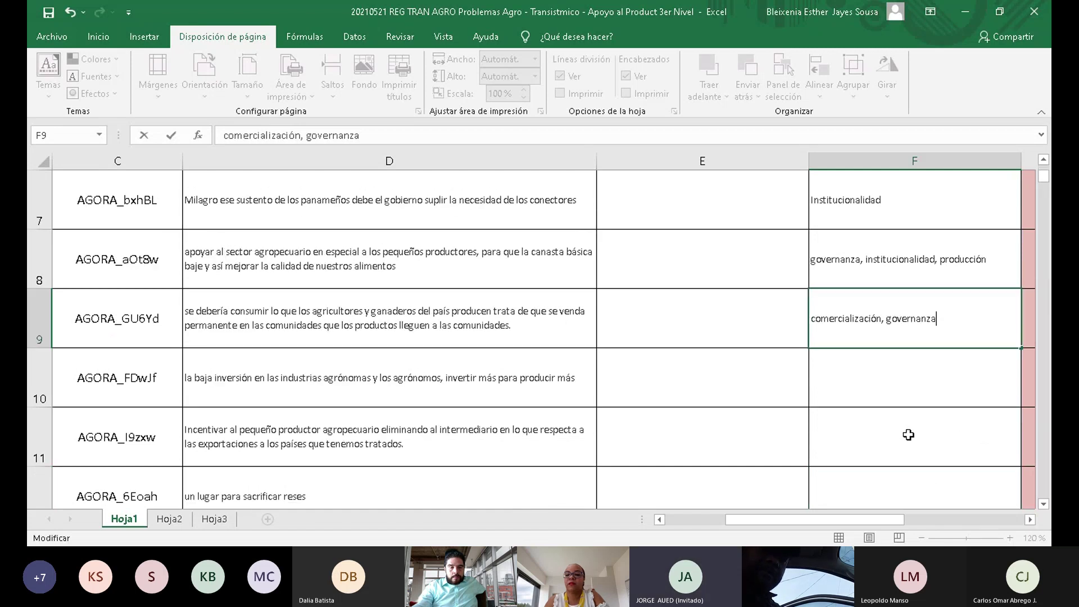
{"action": "key", "text": "Return"}
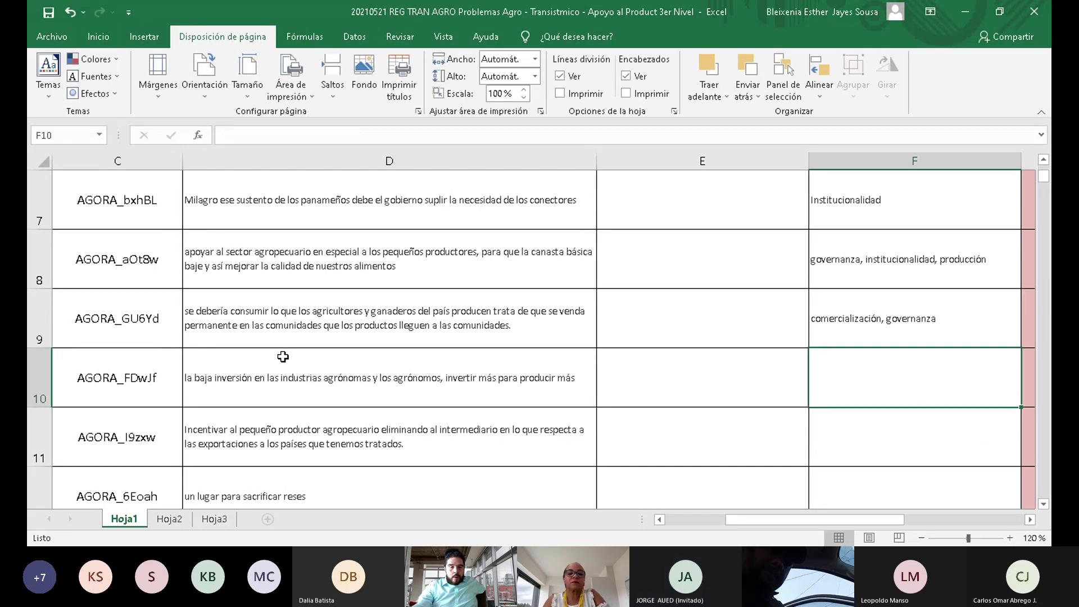
Enter "Institucionalidad" as the third-level theme in cell F10 for the problem about low investment in agronomic industries
{"action": "left_click", "coordinate": [281, 387]}
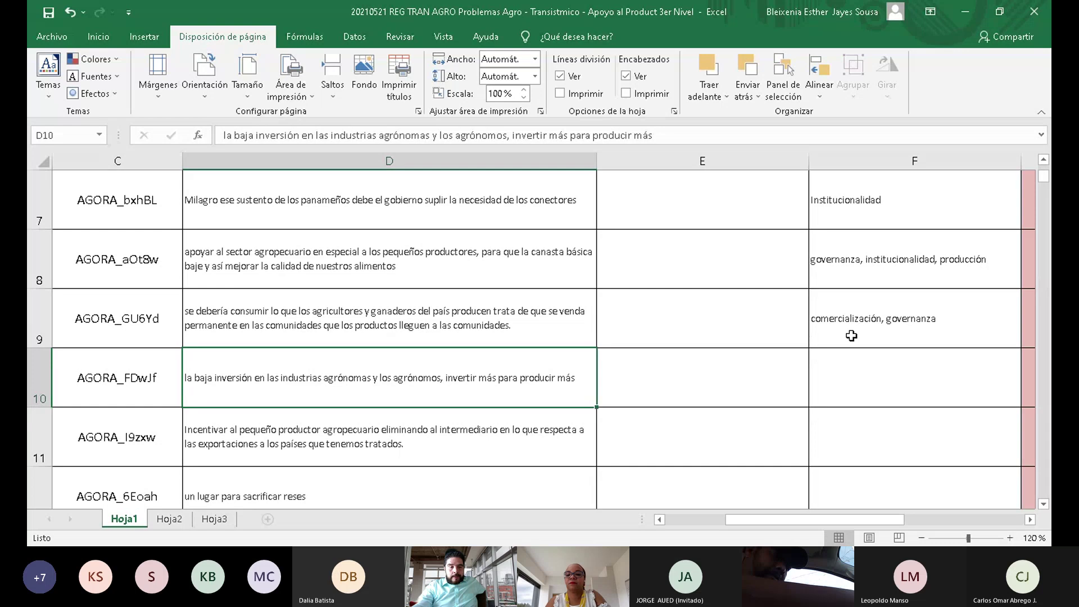
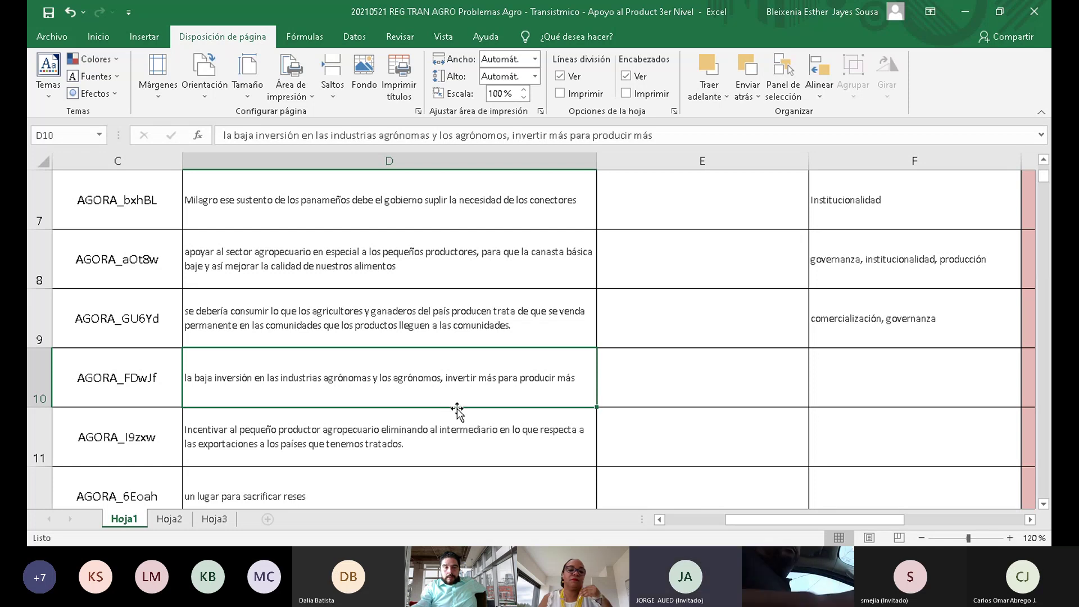
{"action": "left_click", "coordinate": [931, 387]}
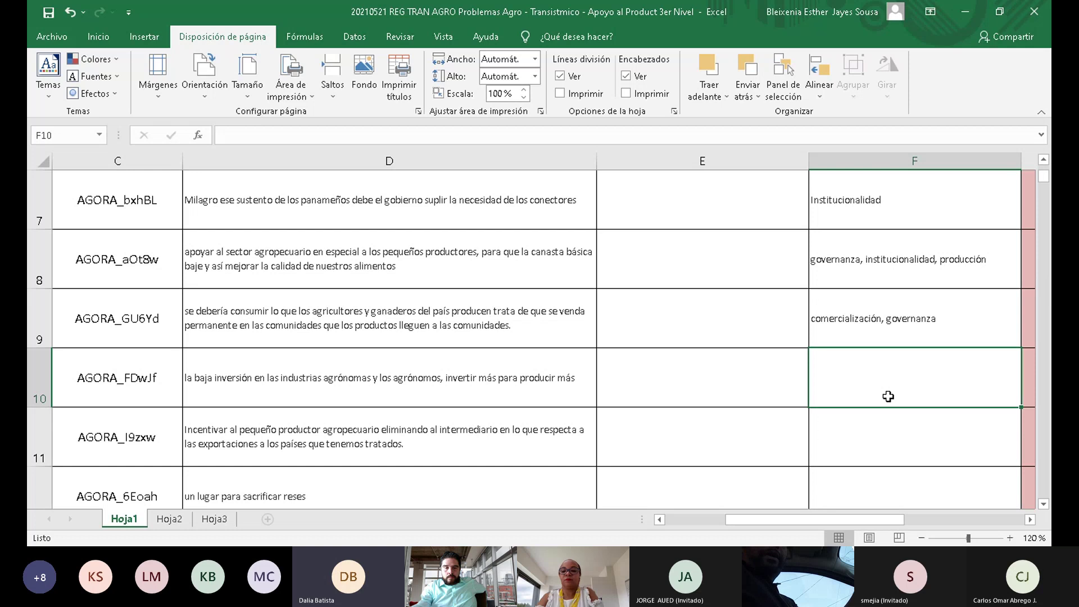
{"action": "type", "text": "in"}
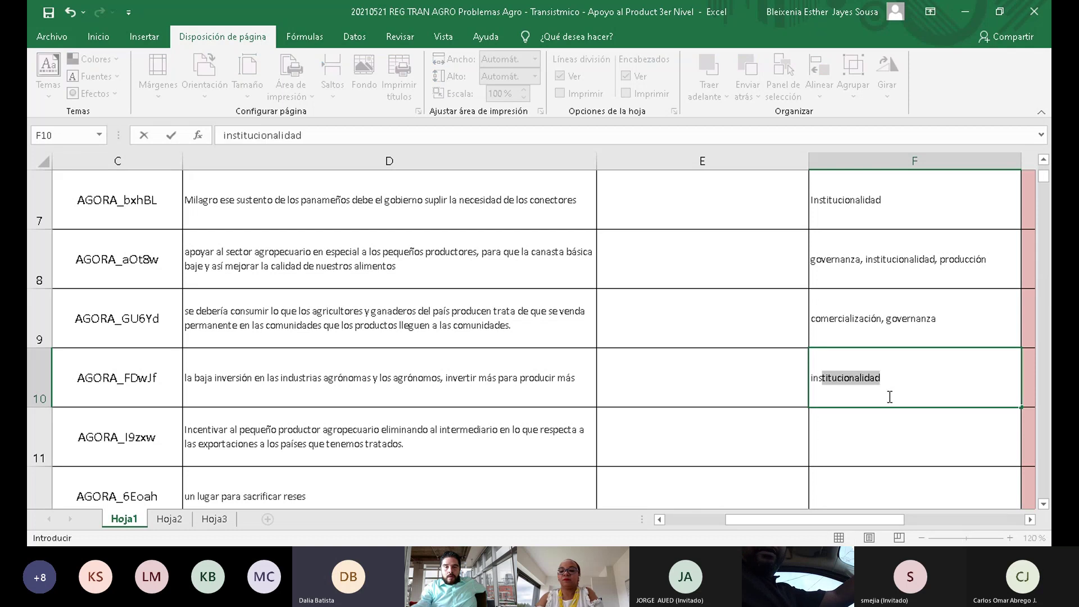
{"action": "key", "text": "Return"}
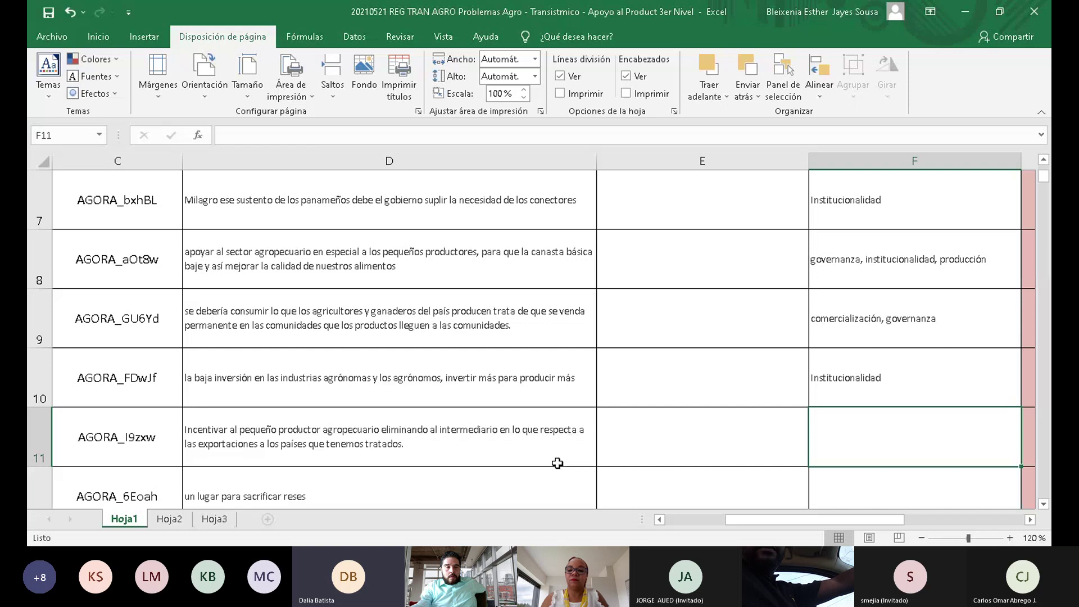
Append "governanza" as a second theme in cell F10, separated from "Institucionalidad" by a comma
{"action": "left_click", "coordinate": [848, 398]}
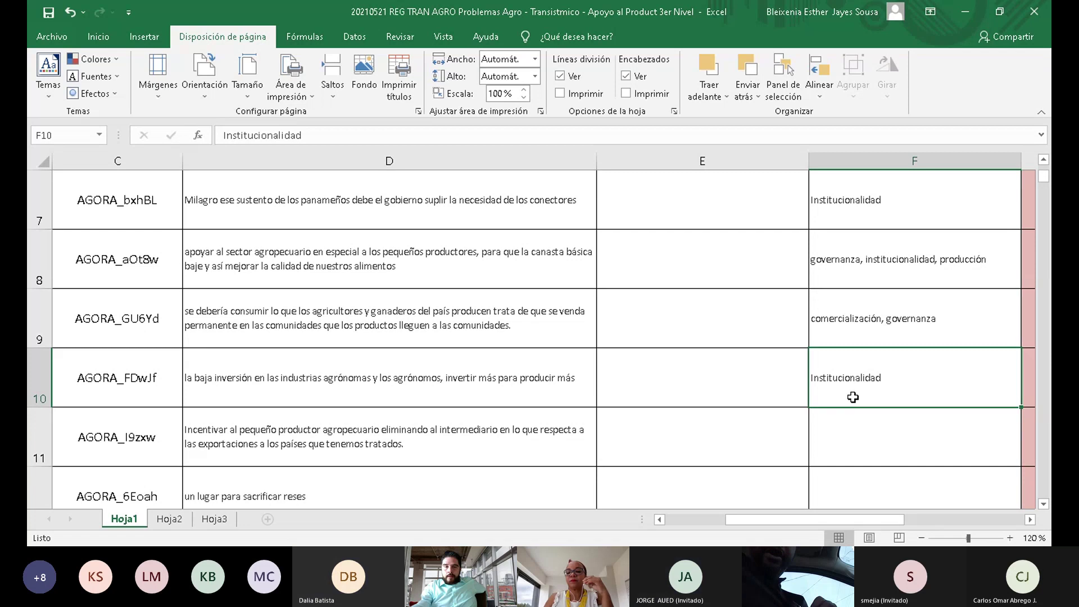
{"action": "double_click", "coordinate": [898, 378]}
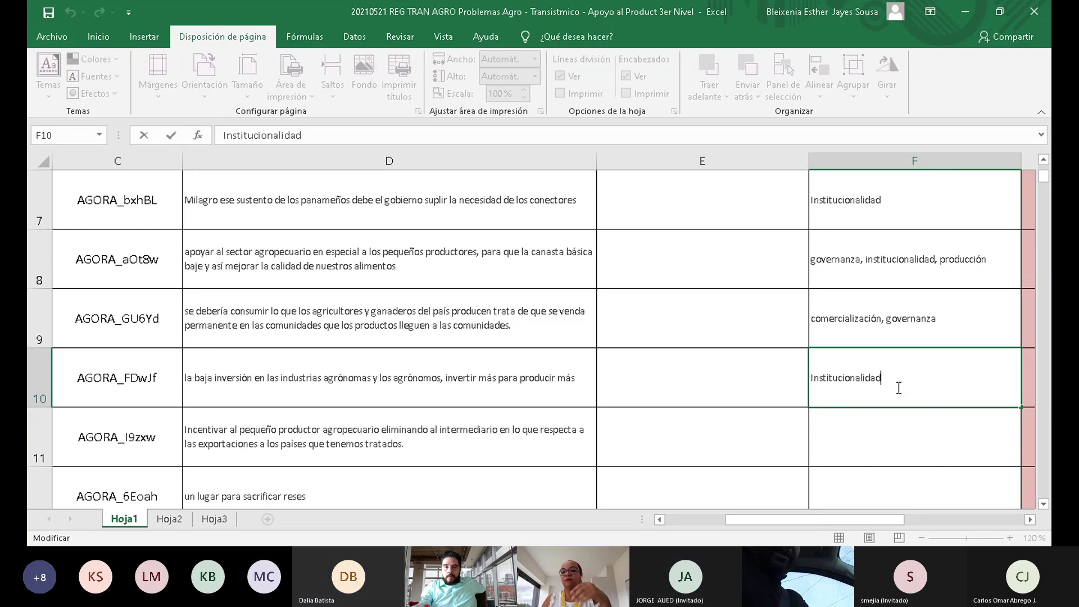
{"action": "scroll", "coordinate": [897, 401], "scroll_direction": "up", "scroll_amount": 2}
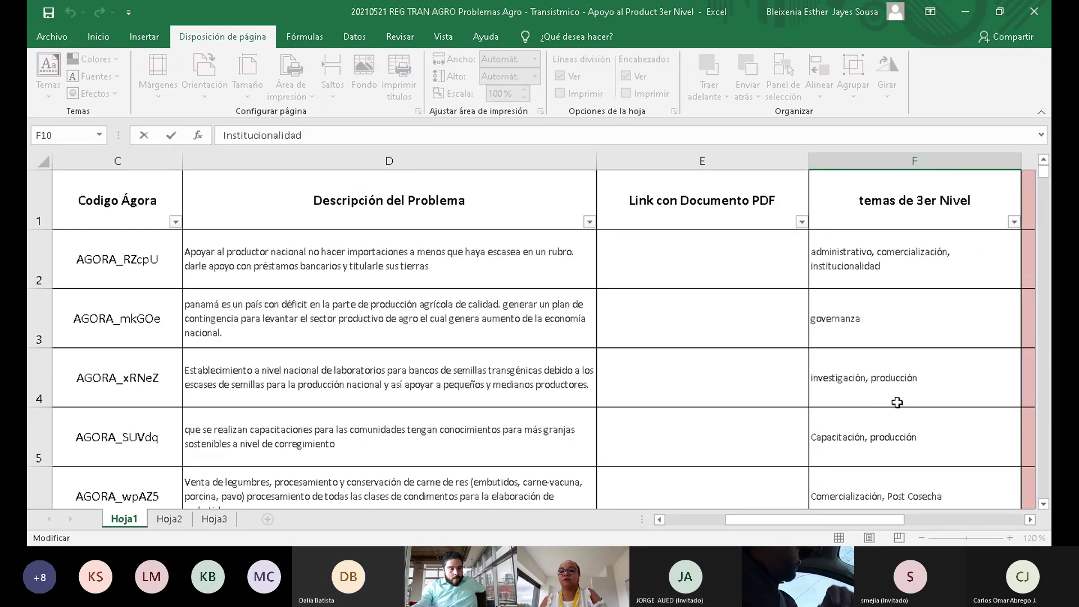
{"action": "scroll", "coordinate": [896, 401], "scroll_direction": "down", "scroll_amount": 2}
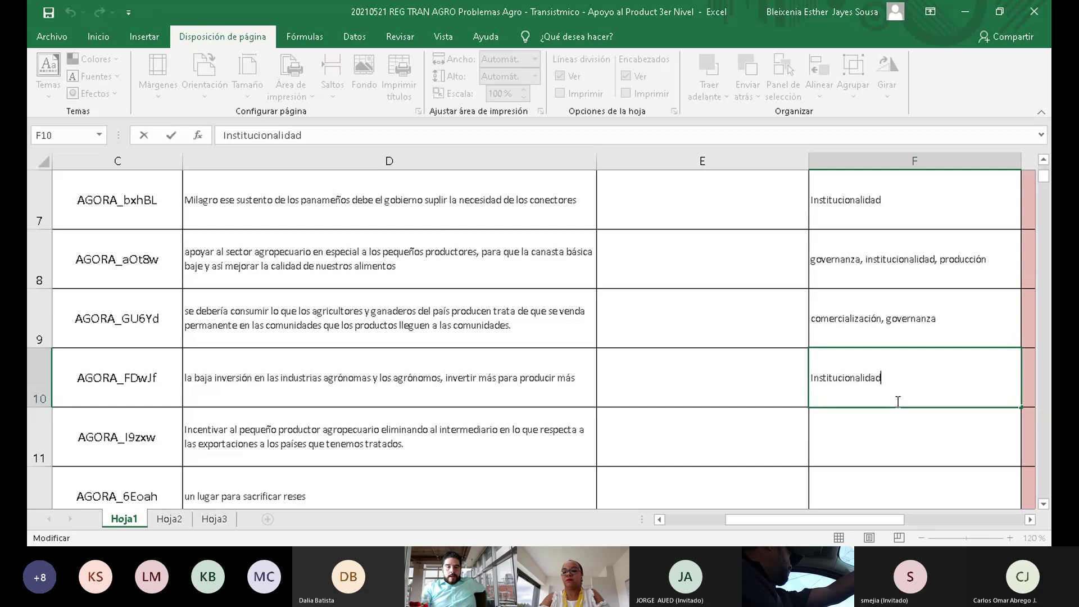
{"action": "type", "text": ", governanza"}
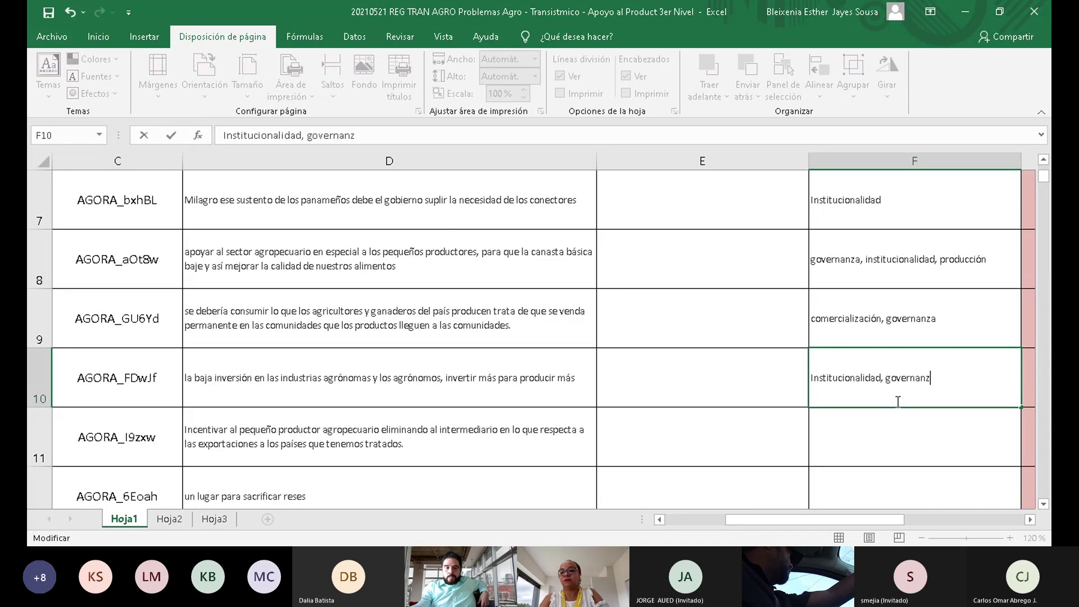
{"action": "key", "text": "Return"}
Enter "comercialización, governanza" in cell F11 for the problem about encouraging small producers by eliminating the export intermediary
{"action": "left_click", "coordinate": [406, 436]}
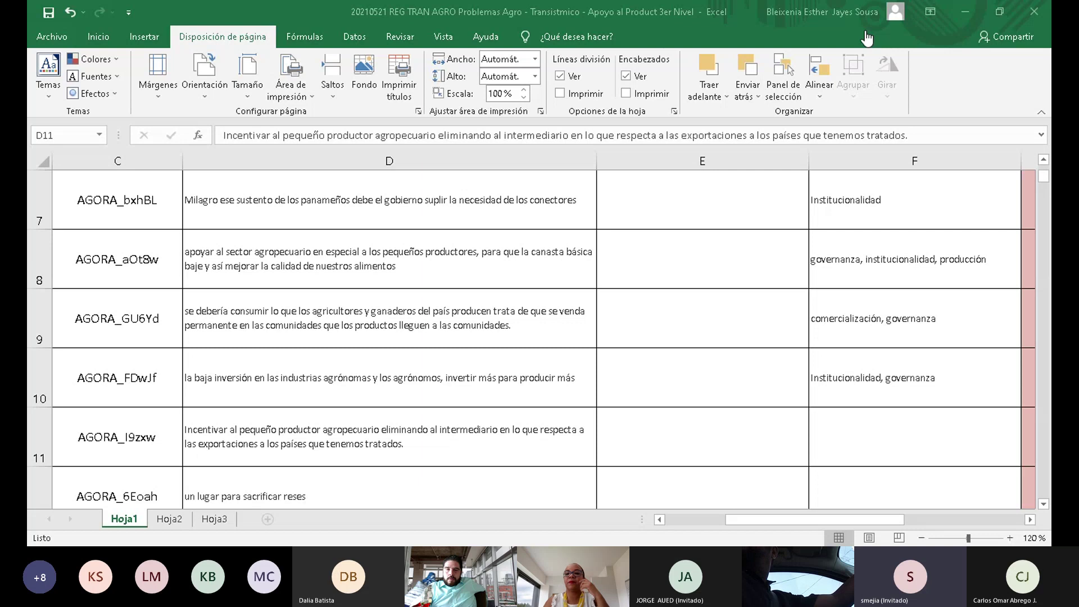
{"action": "left_click", "coordinate": [360, 444]}
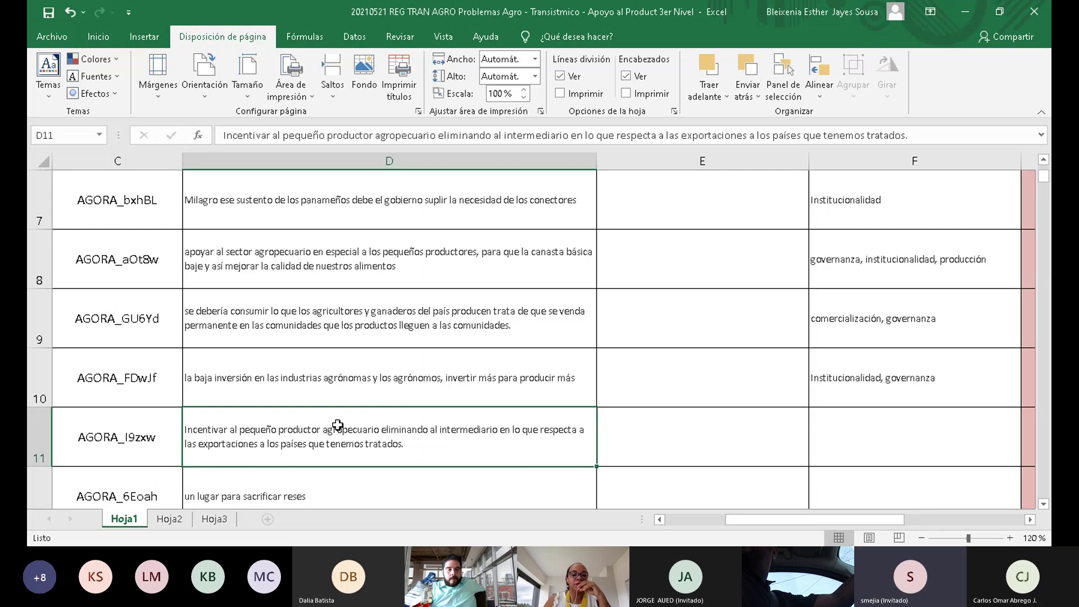
{"action": "scroll", "coordinate": [366, 417], "scroll_direction": "down", "scroll_amount": 1}
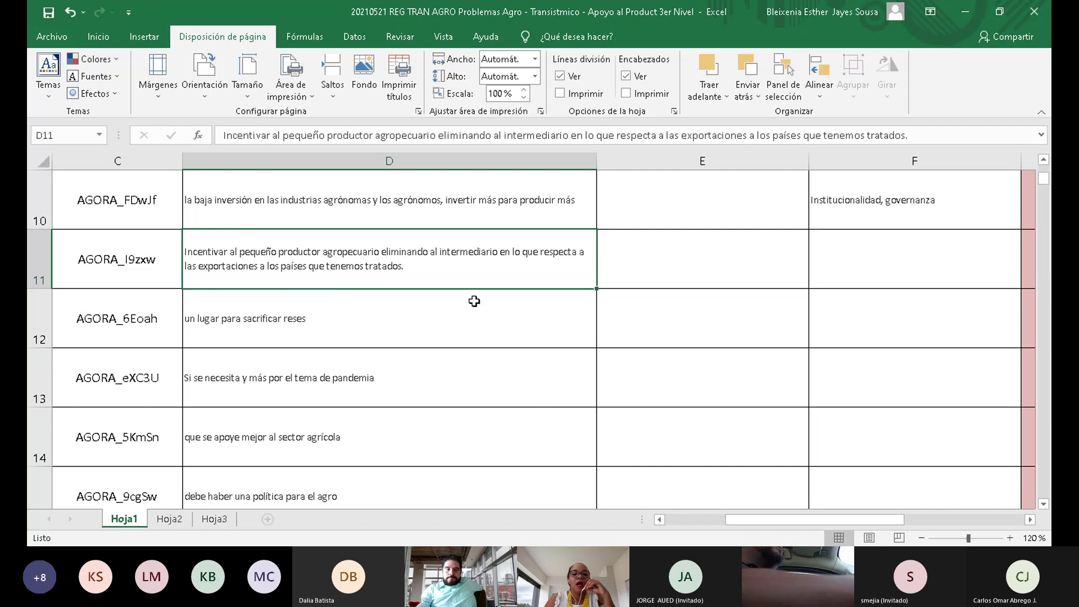
{"action": "left_click", "coordinate": [846, 274]}
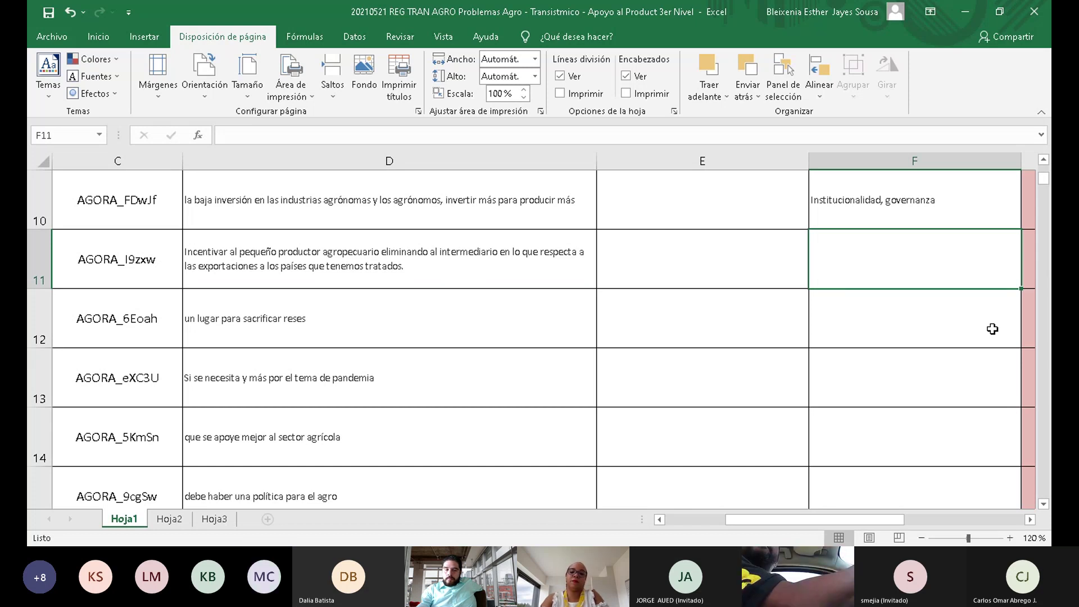
{"action": "type", "text": "comercializa"}
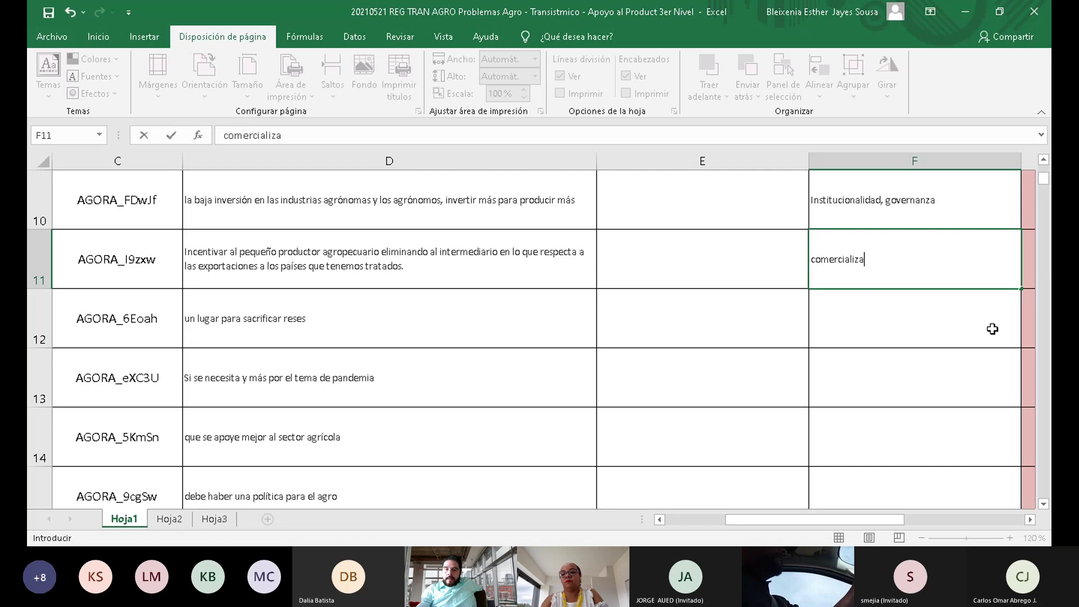
{"action": "type", "text": "ción,"}
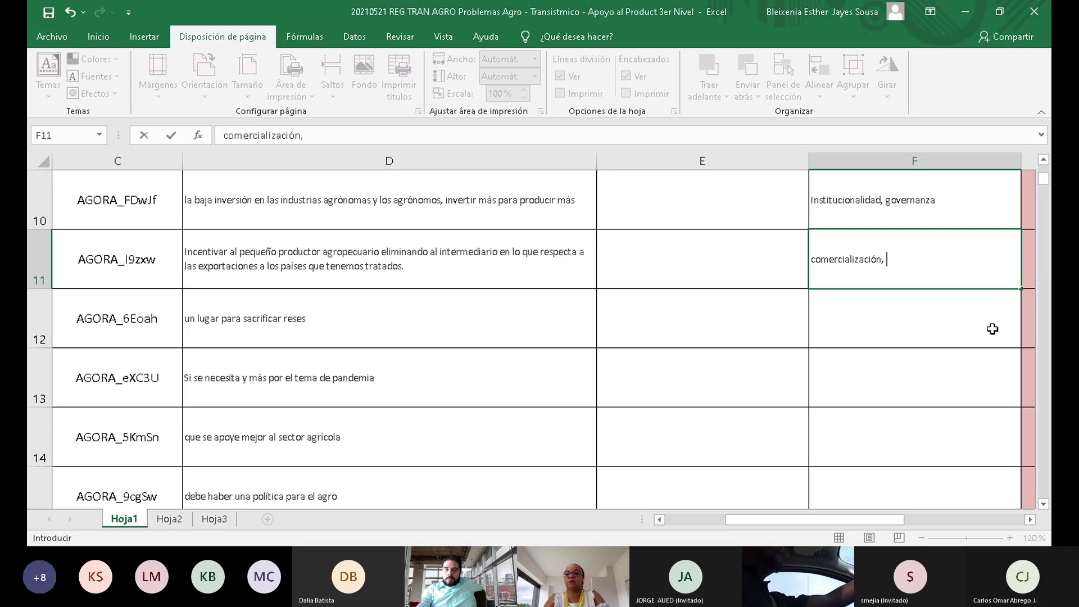
{"action": "type", "text": "governanza"}
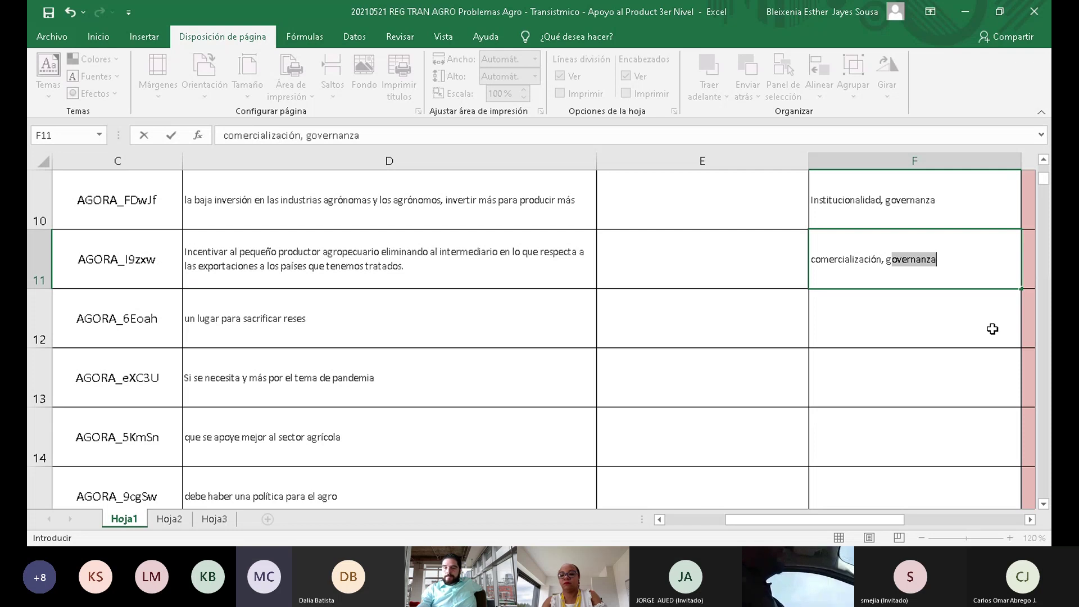
{"action": "key", "text": "Tab"}
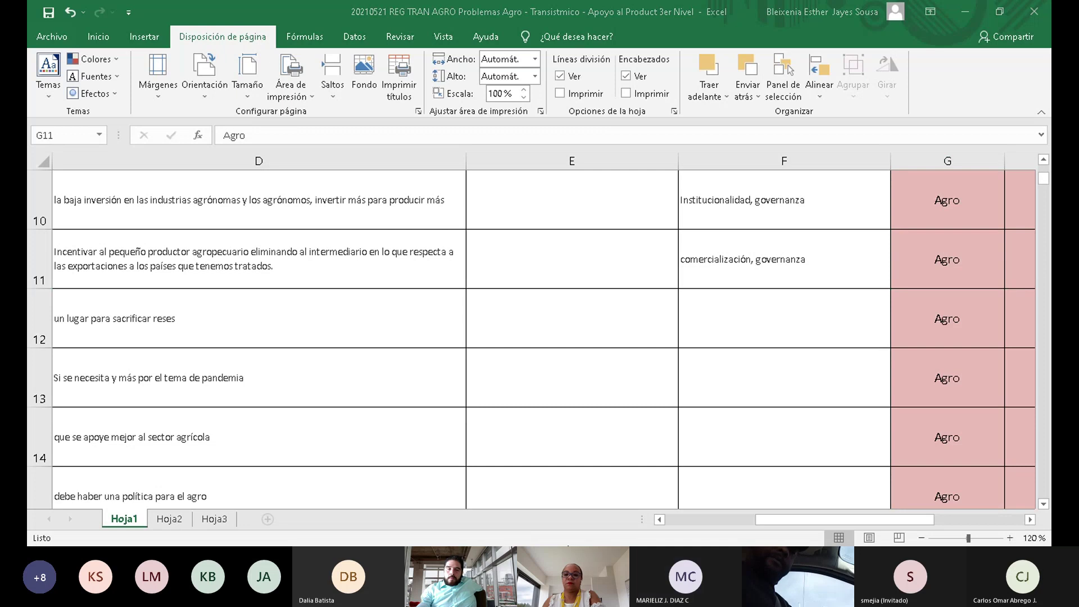
{"action": "key", "text": "Left"}
{"action": "key", "text": "Left"}
{"action": "key", "text": "Left"}
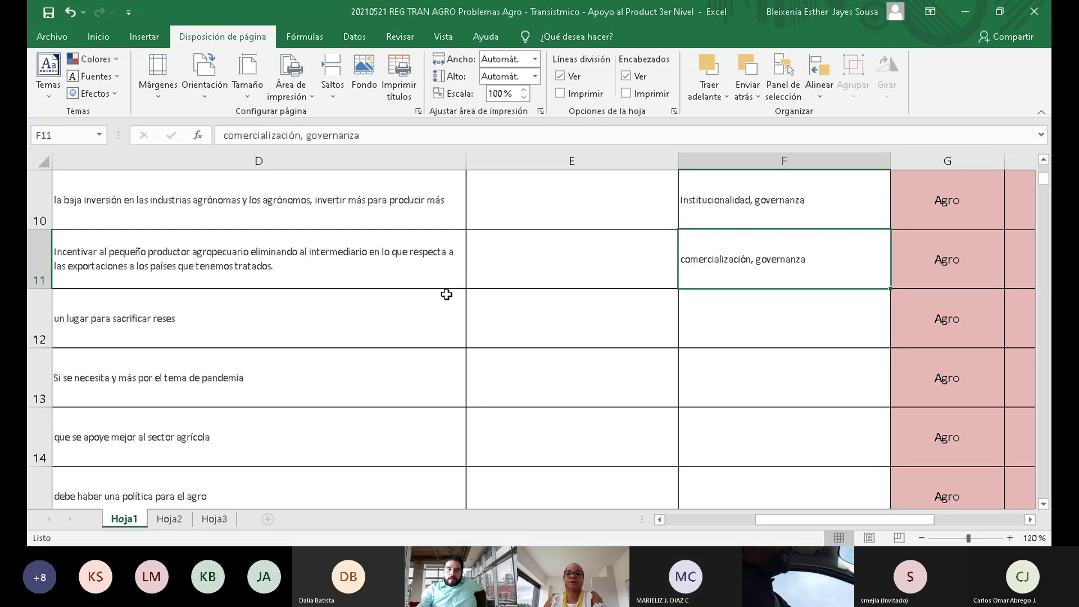
{"action": "key", "text": "Left"}
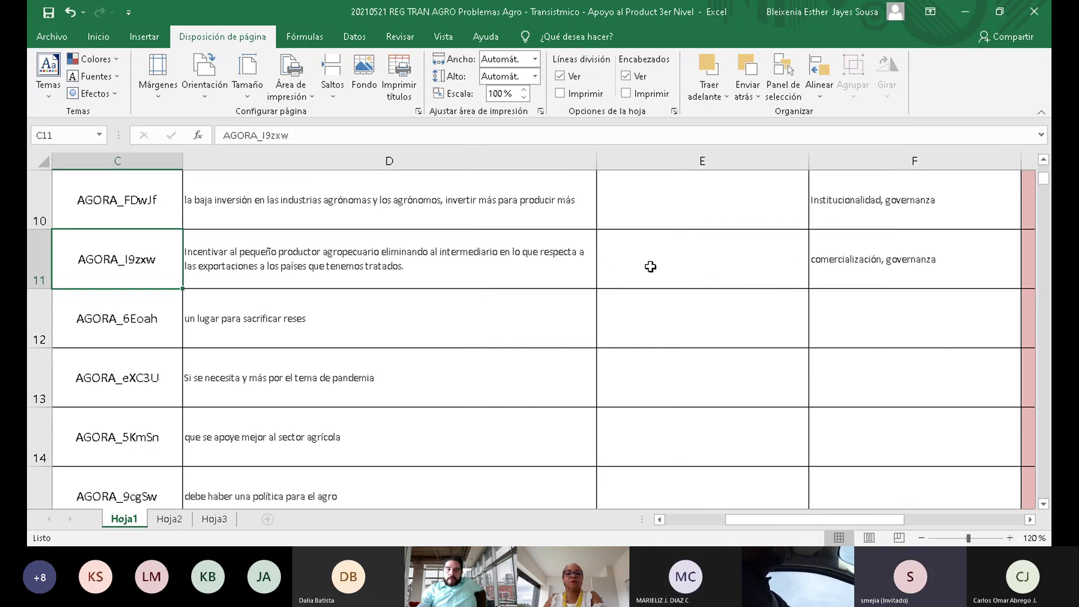
{"action": "left_click", "coordinate": [864, 263]}
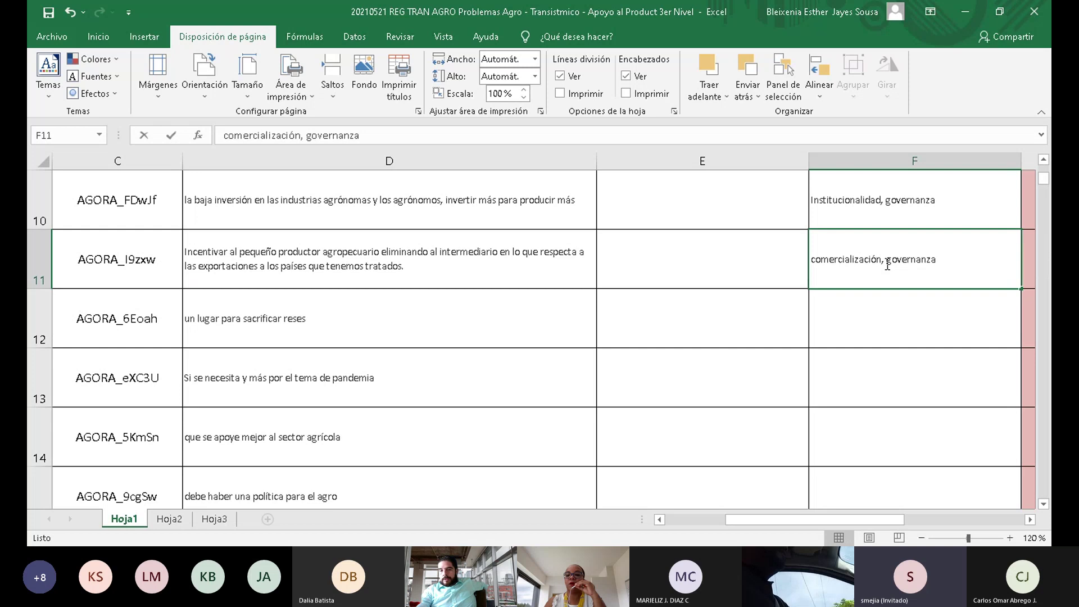
{"action": "double_click", "coordinate": [887, 264]}
{"action": "left_click_drag", "start_coordinate": [881, 263], "coordinate": [936, 262]}
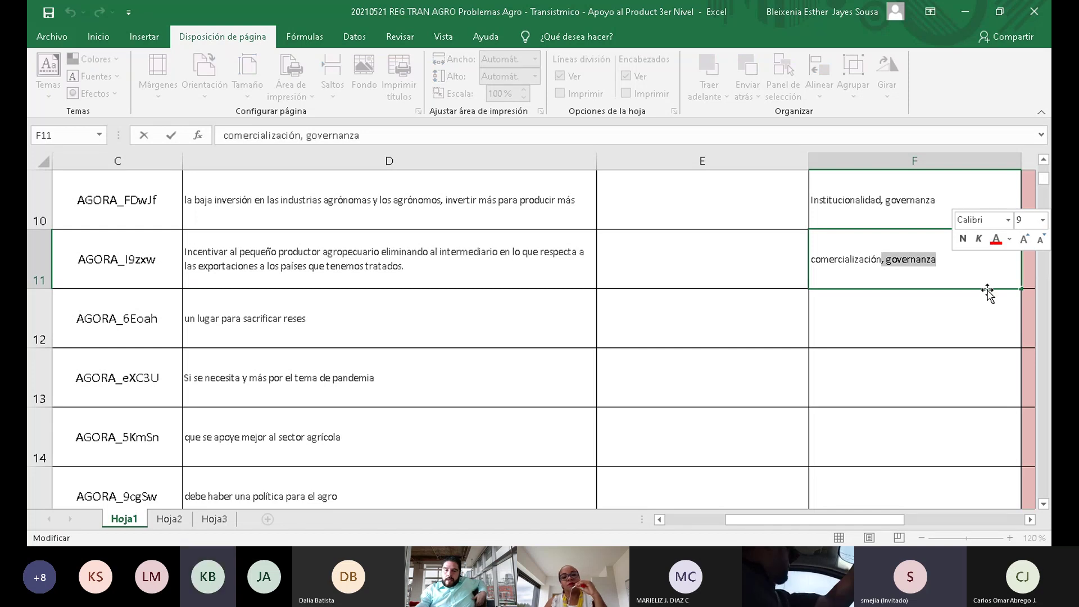
Examine the themes offered in the "temas de 3er Nivel" filter list for classifying the cattle slaughter problem in row 12
{"action": "left_click", "coordinate": [454, 337]}
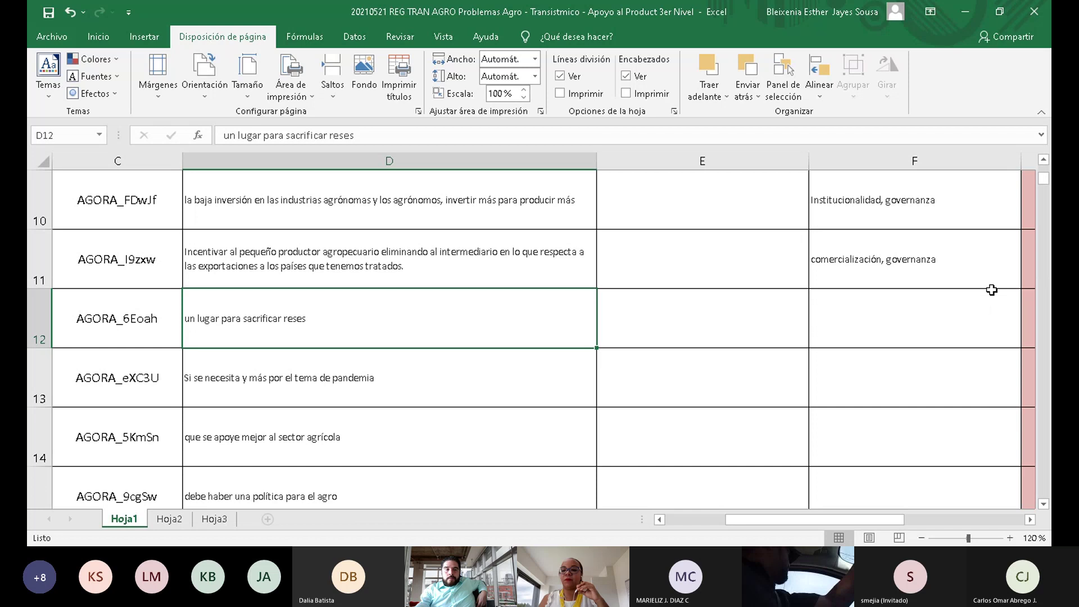
{"action": "scroll", "coordinate": [999, 236], "scroll_direction": "up", "scroll_amount": 1}
{"action": "scroll", "coordinate": [999, 236], "scroll_direction": "up", "scroll_amount": 2}
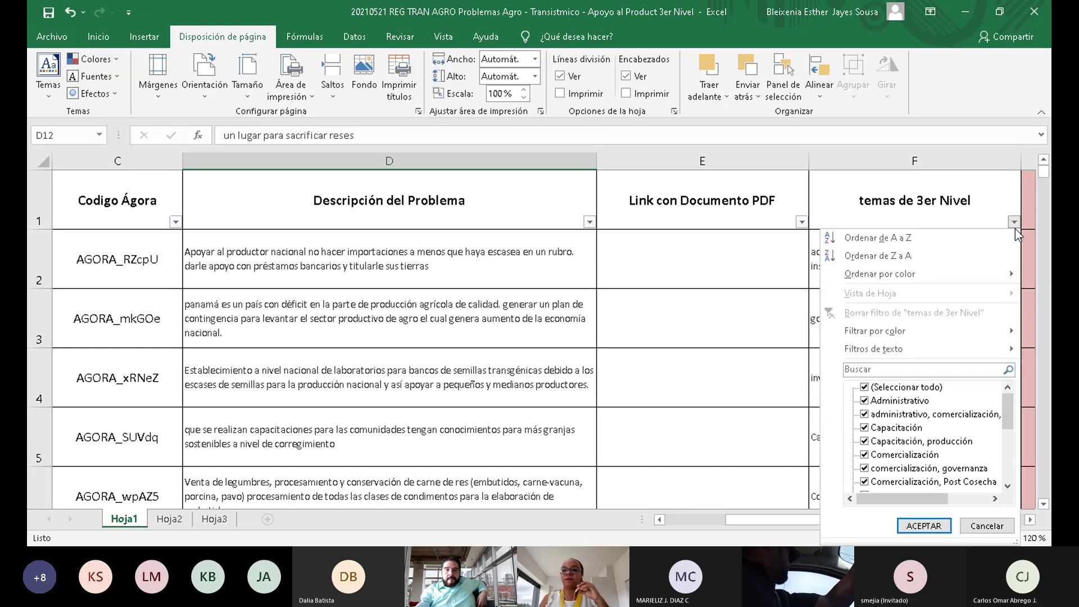
{"action": "left_click", "coordinate": [1014, 222]}
{"action": "scroll", "coordinate": [669, 413], "scroll_direction": "down", "scroll_amount": 2}
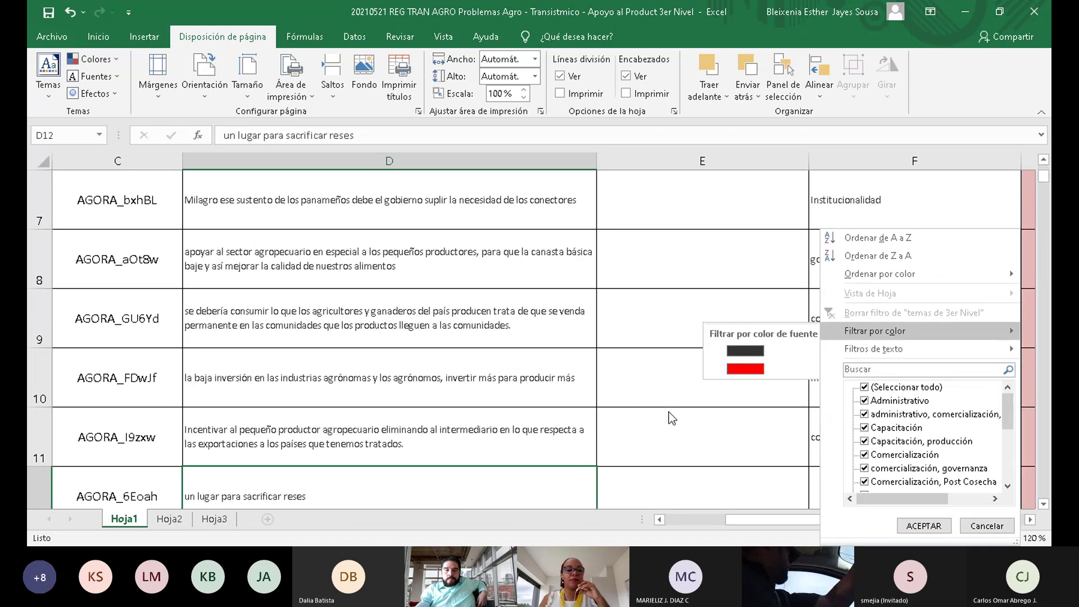
{"action": "scroll", "coordinate": [669, 412], "scroll_direction": "down", "scroll_amount": 1}
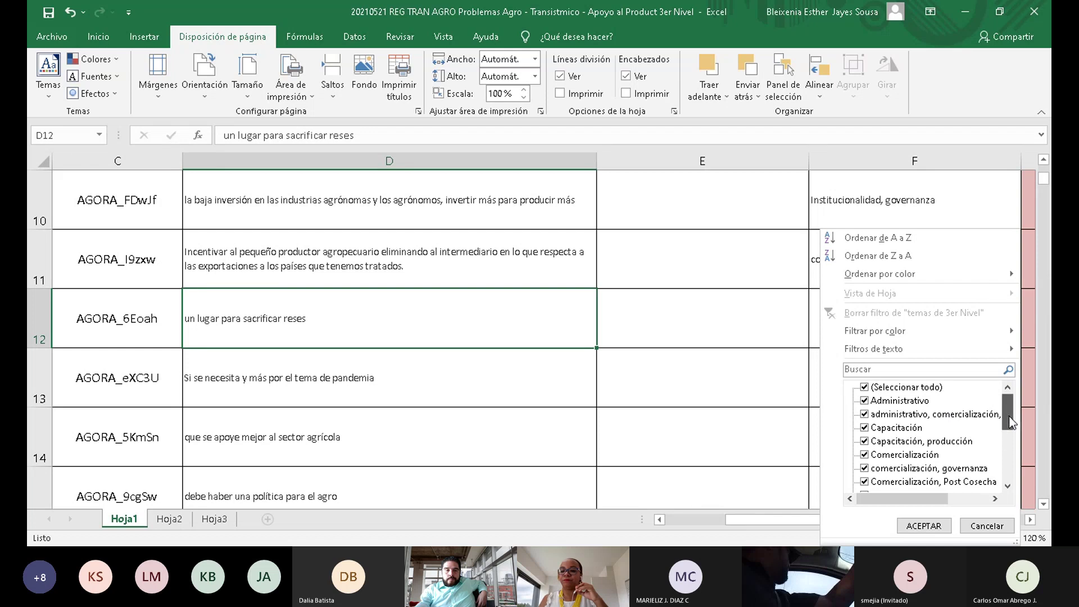
{"action": "left_click_drag", "start_coordinate": [1009, 418], "coordinate": [1004, 467]}
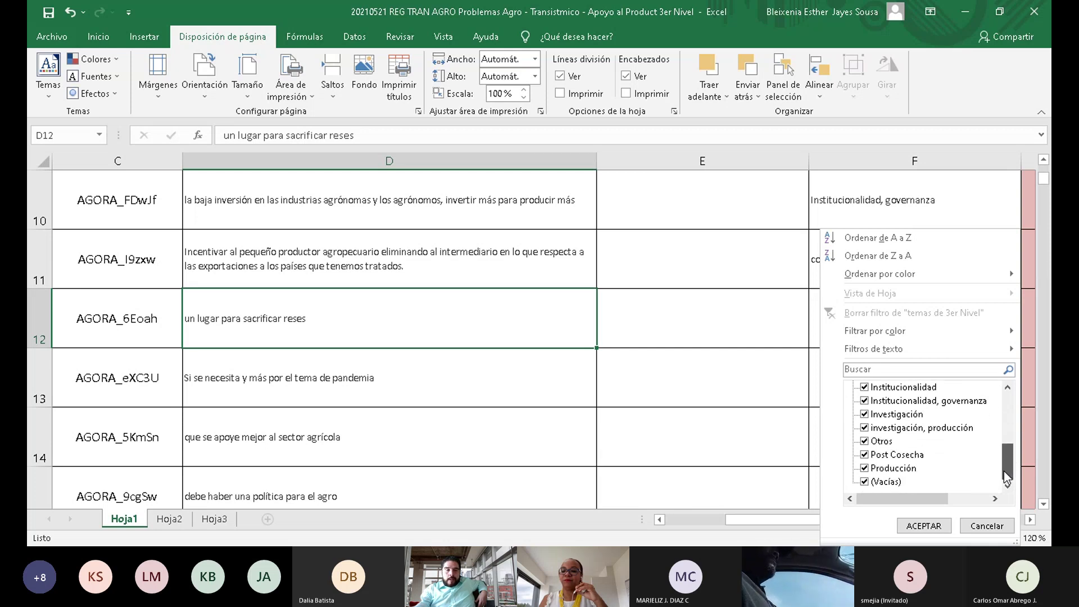
{"action": "left_click_drag", "start_coordinate": [1006, 478], "coordinate": [1005, 446]}
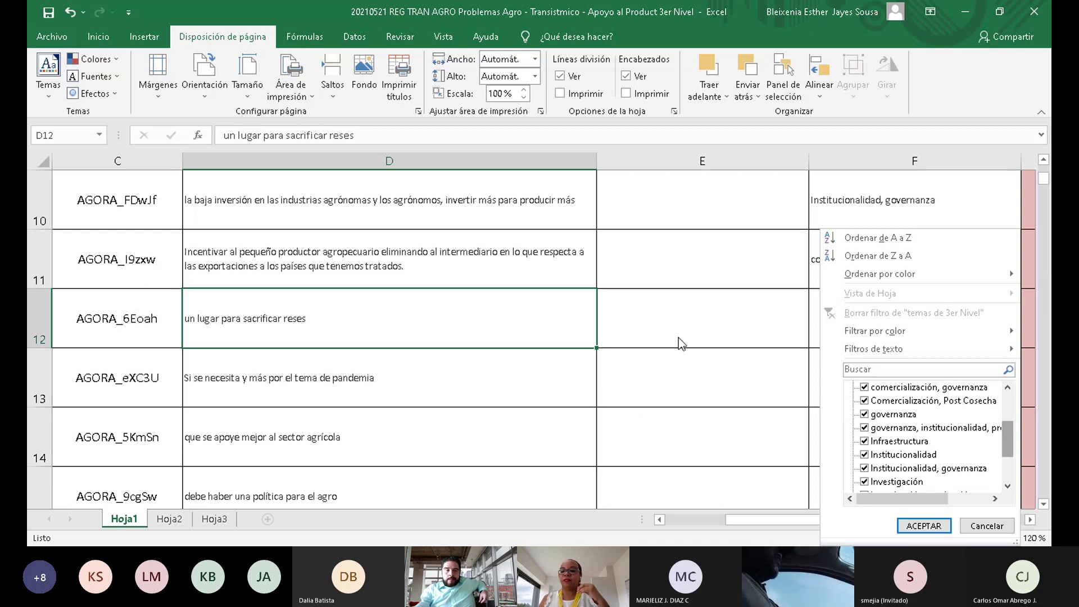
{"action": "scroll", "coordinate": [945, 456], "scroll_direction": "down", "scroll_amount": 2}
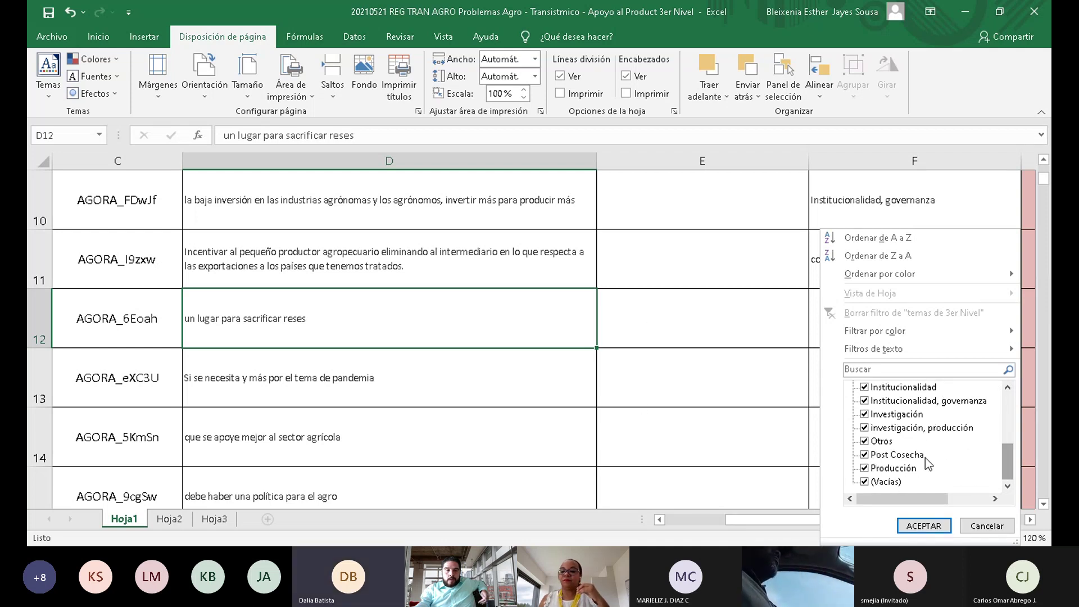
{"action": "left_click", "coordinate": [692, 315]}
Check the theme, province, gender, age and profile columns of row 12 for the cattle slaughter problem
{"action": "key", "text": "Right"}
{"action": "key", "text": "Right"}
{"action": "key", "text": "Right"}
{"action": "key", "text": "Right"}
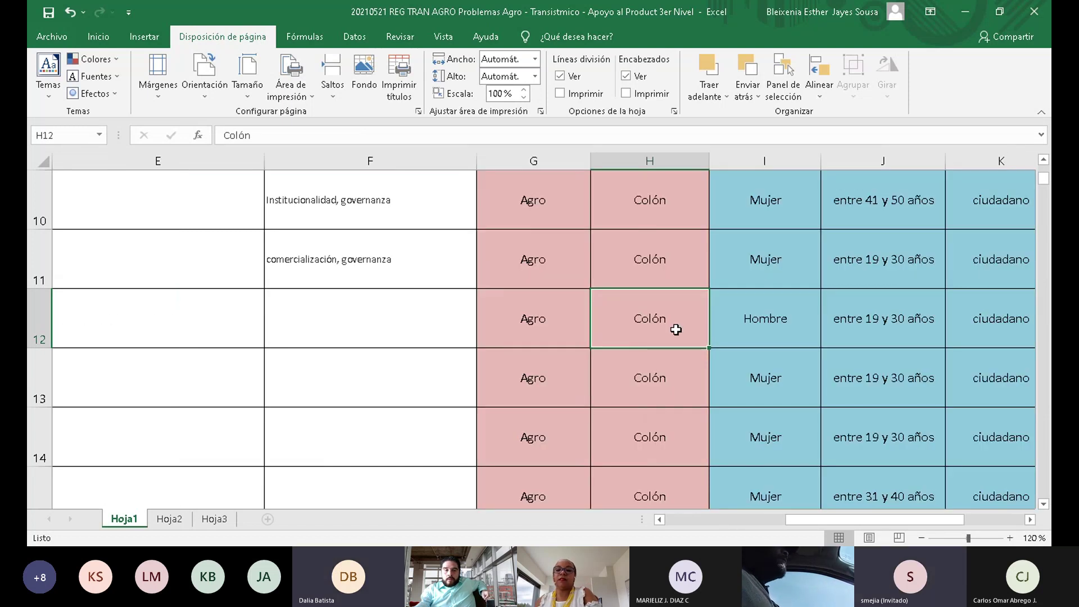
{"action": "key", "text": "Right"}
{"action": "key", "text": "Right"}
{"action": "key", "text": "Right"}
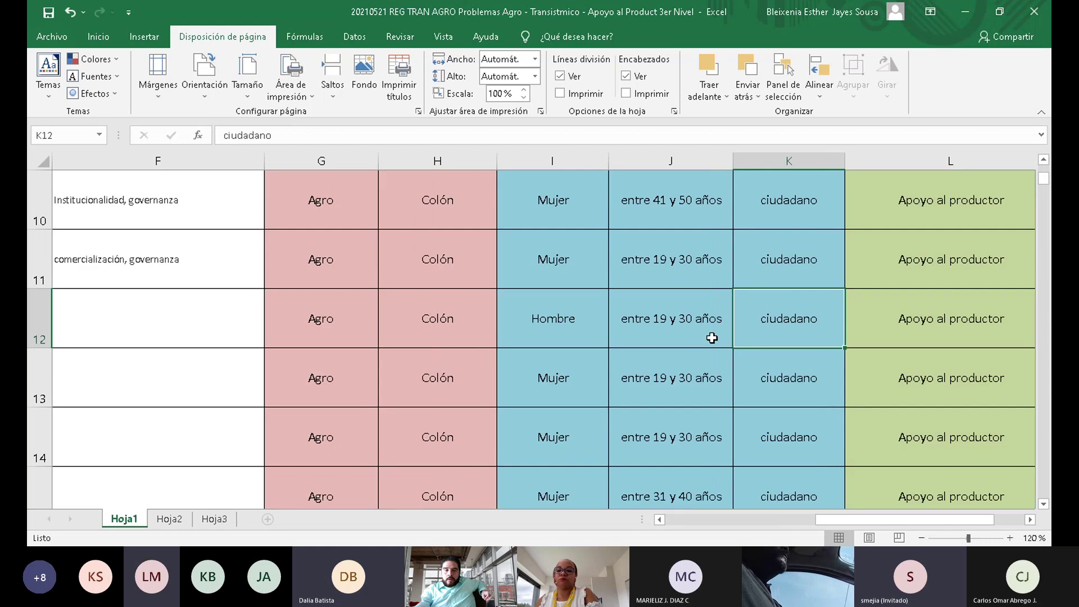
{"action": "key", "text": "Left"}
{"action": "key", "text": "Left"}
{"action": "key", "text": "Left"}
{"action": "key", "text": "Left"}
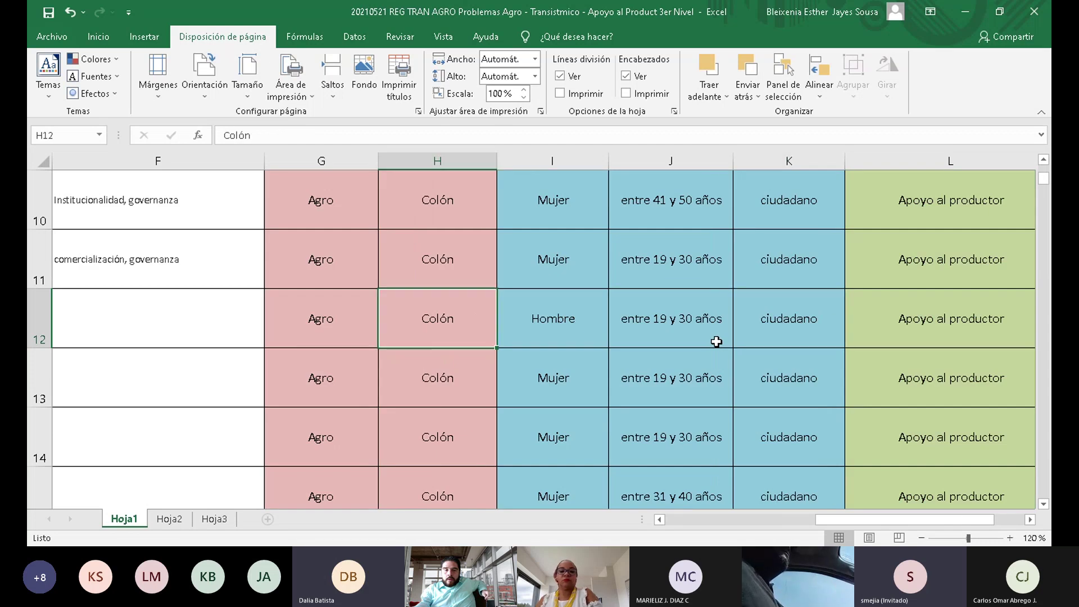
{"action": "key", "text": "Left"}
{"action": "key", "text": "Left"}
{"action": "key", "text": "Left"}
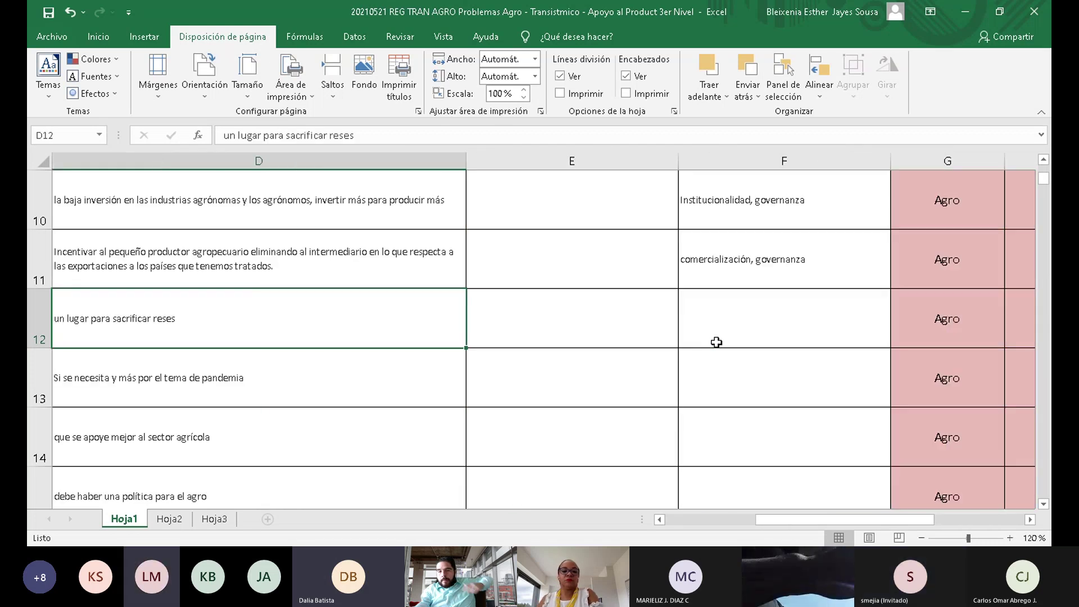
Enter "Post Cosecha" as the third-level theme in cell F12 for the problem about a place to slaughter cattle
{"action": "left_click", "coordinate": [761, 318]}
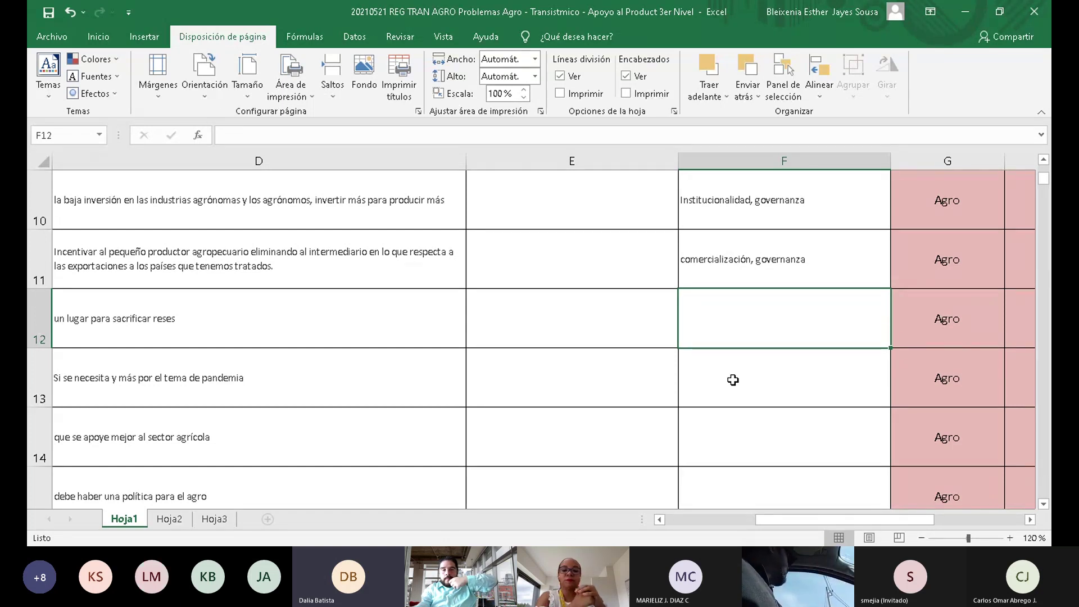
{"action": "type", "text": "Po"}
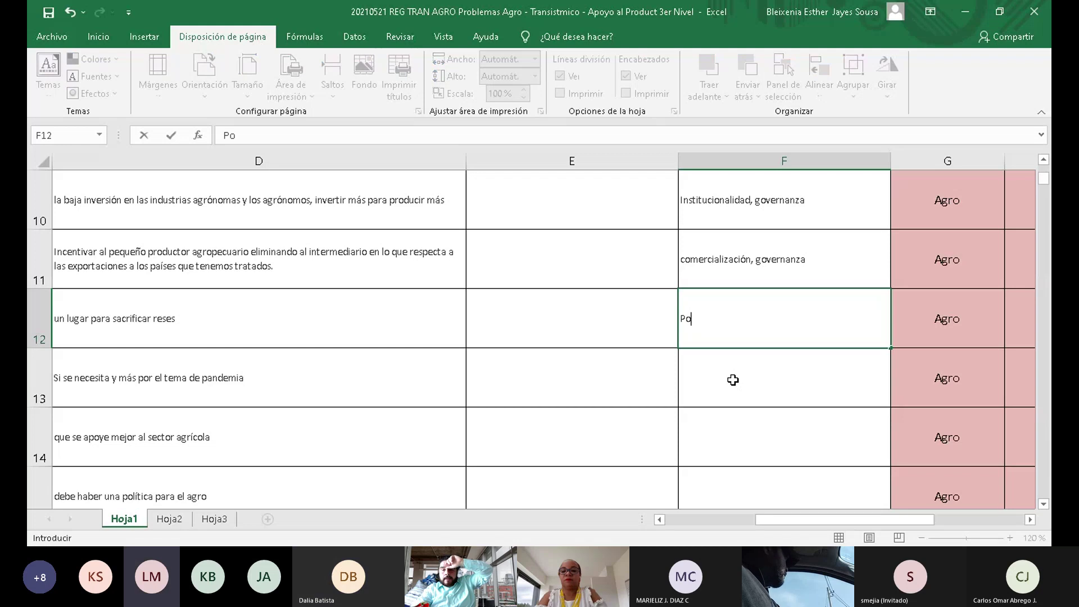
{"action": "type", "text": "st cose"}
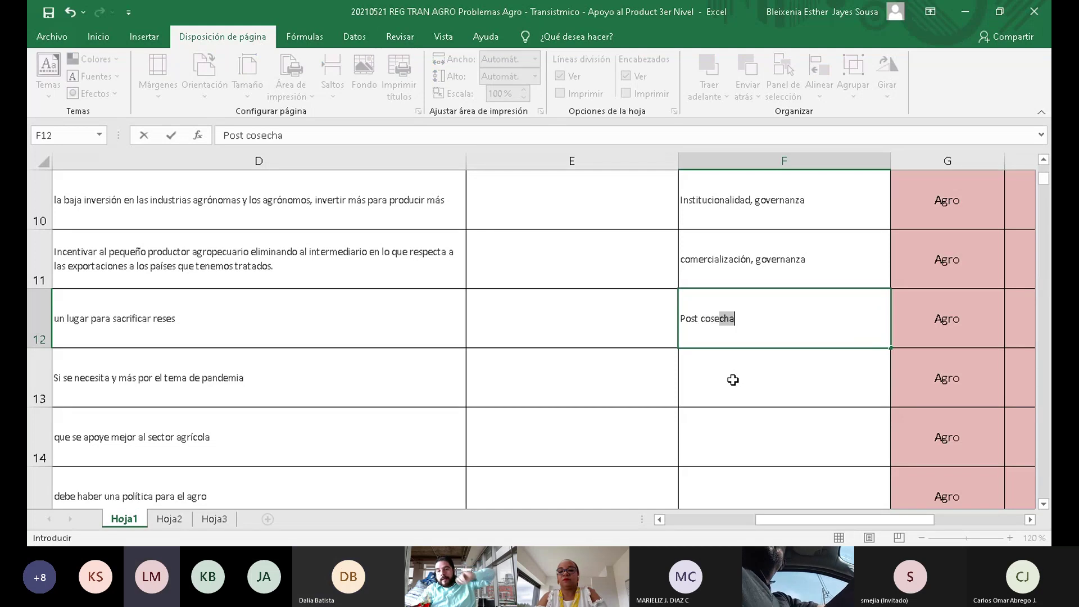
{"action": "key", "text": "Return"}
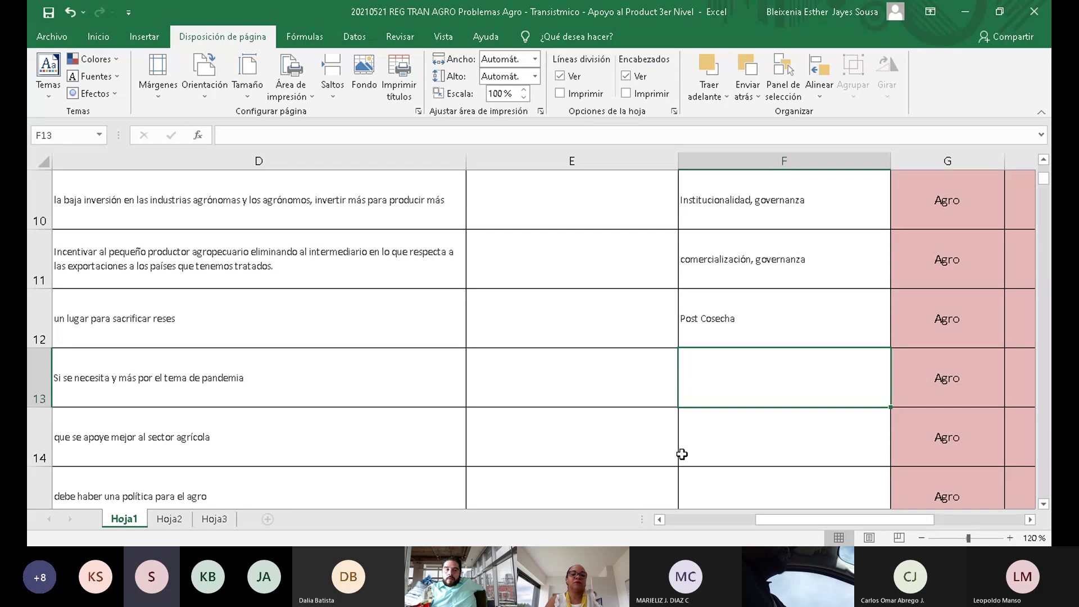
Reopen the "temas de 3er Nivel" filter list and look for an alternative theme for cell F12, leaving the filter unapplied
{"action": "left_click", "coordinate": [742, 326]}
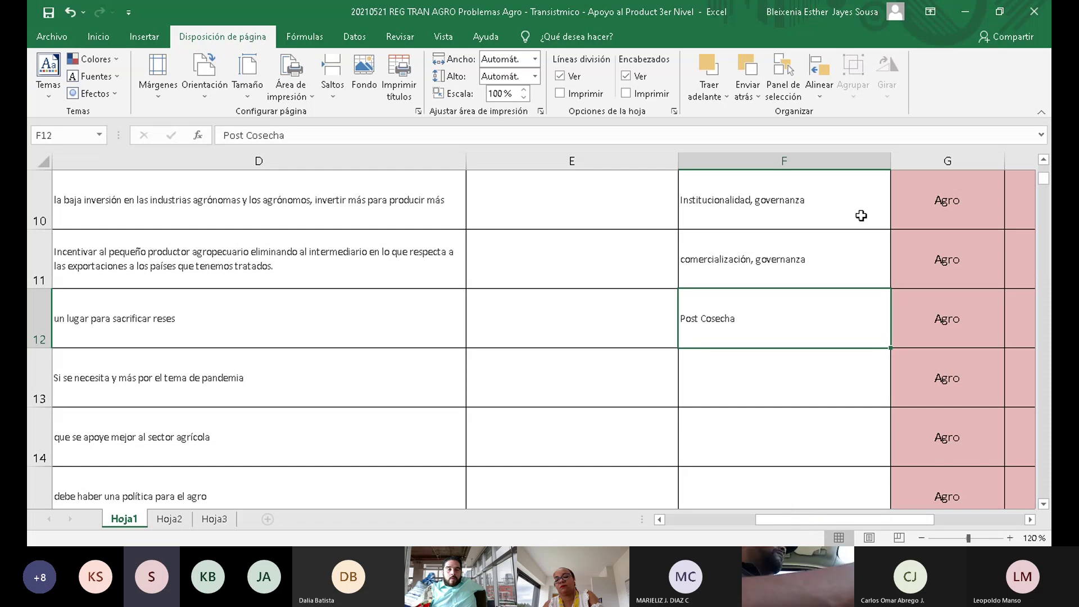
{"action": "scroll", "coordinate": [842, 354], "scroll_direction": "up", "scroll_amount": 1}
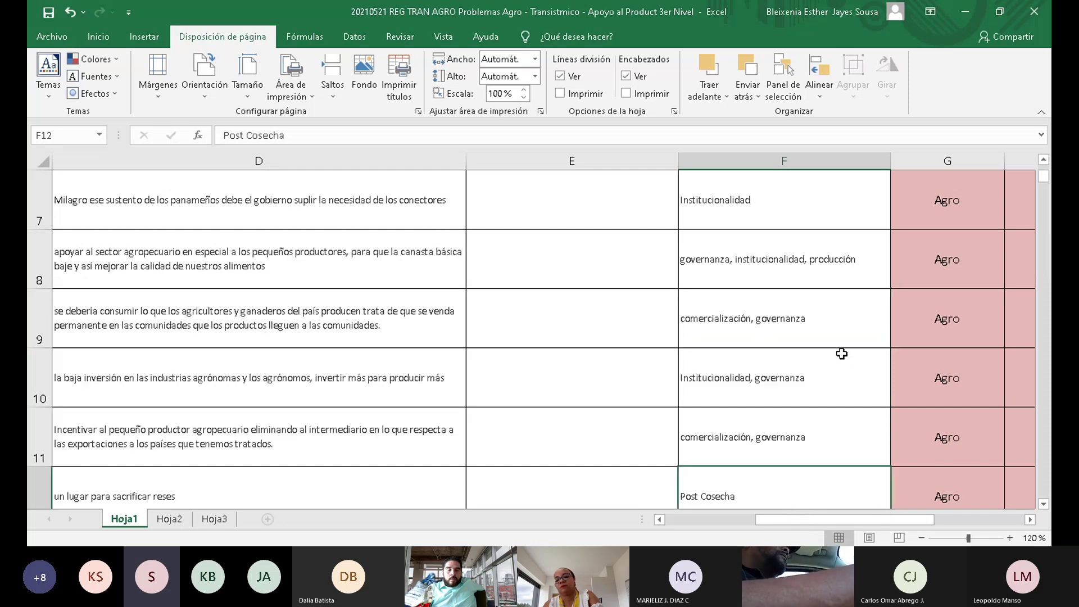
{"action": "scroll", "coordinate": [842, 354], "scroll_direction": "up", "scroll_amount": 2}
{"action": "left_click", "coordinate": [883, 221]}
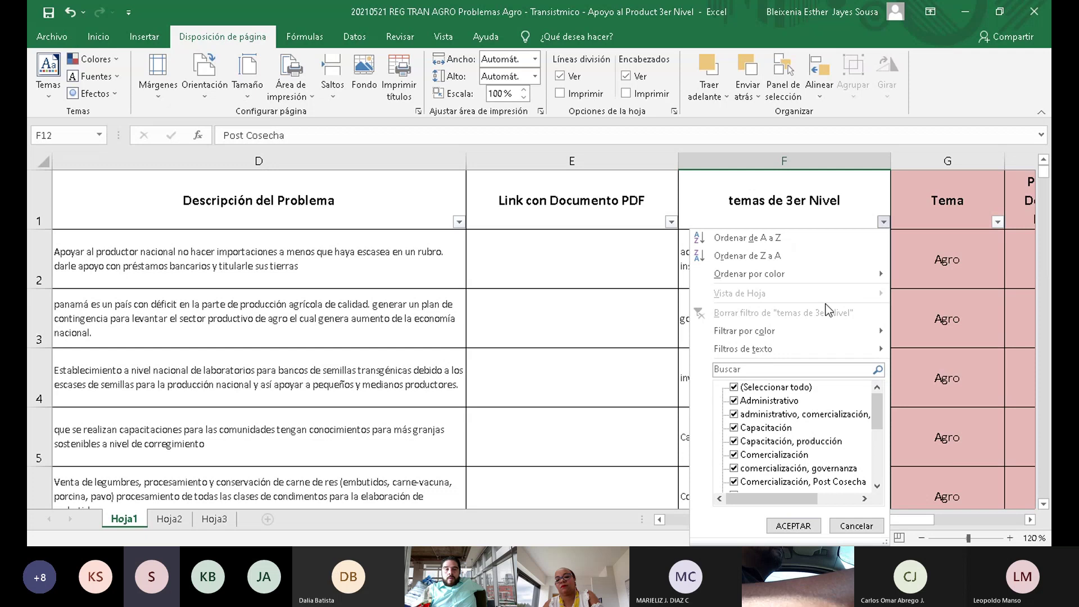
{"action": "scroll", "coordinate": [847, 423], "scroll_direction": "down", "scroll_amount": 5}
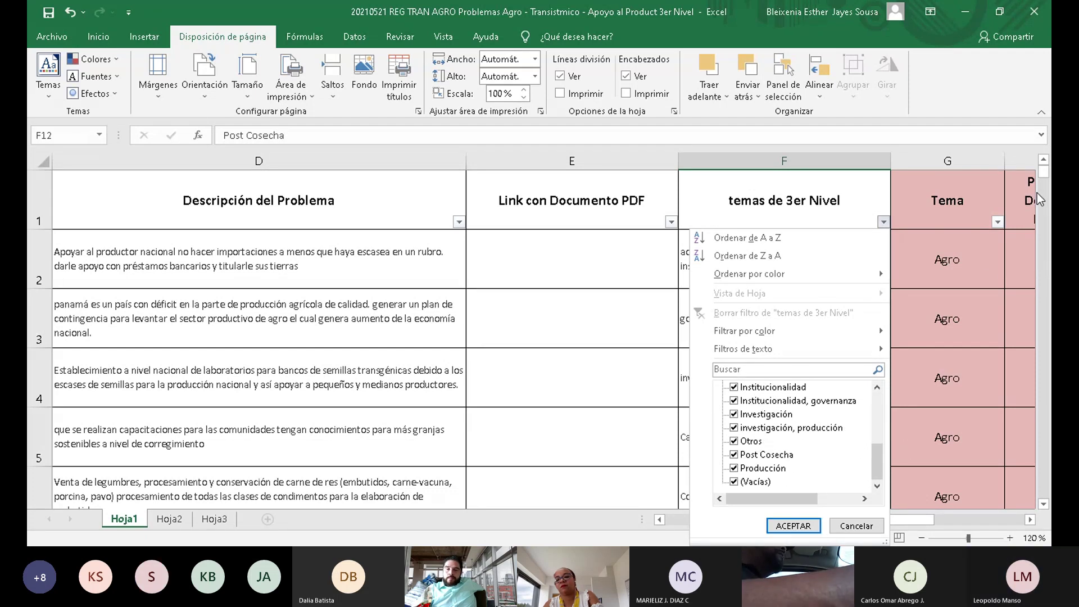
{"action": "scroll", "coordinate": [923, 224], "scroll_direction": "down", "scroll_amount": 3}
{"action": "scroll", "coordinate": [877, 246], "scroll_direction": "up", "scroll_amount": 3}
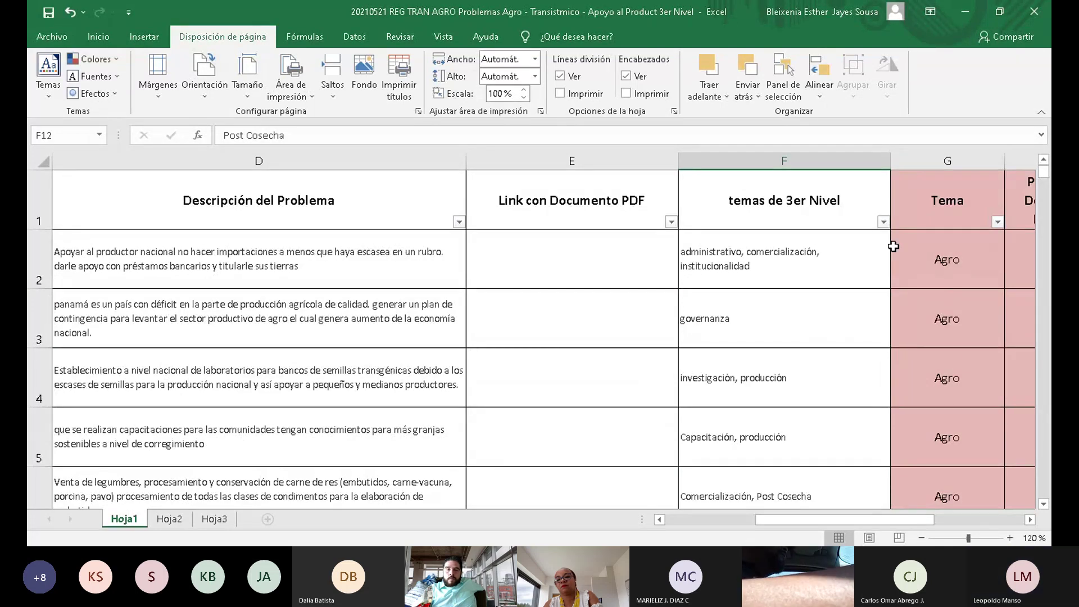
{"action": "left_click", "coordinate": [883, 221]}
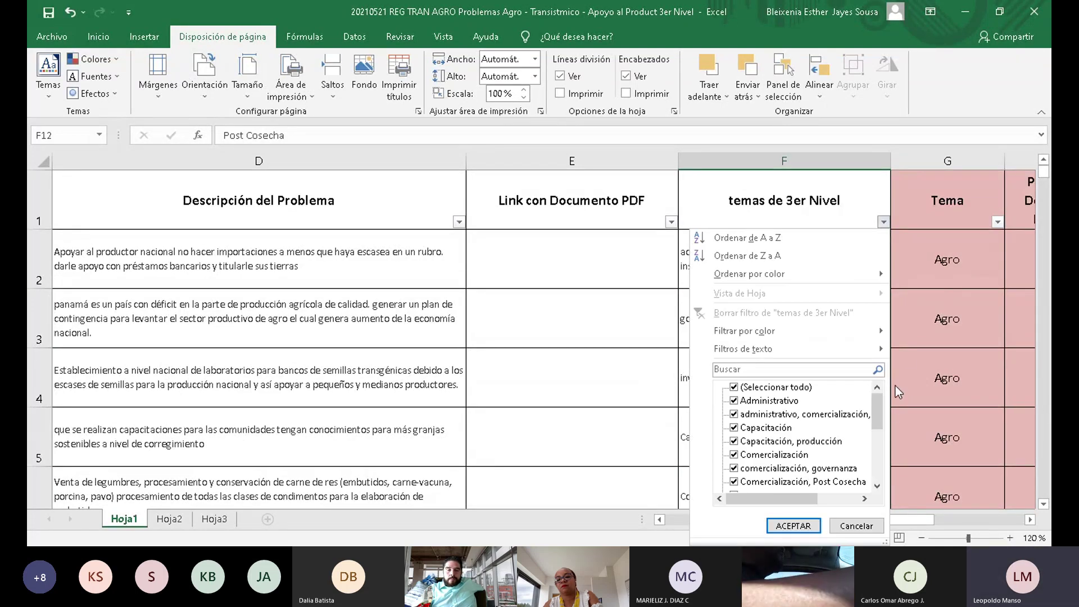
{"action": "left_click_drag", "start_coordinate": [877, 405], "coordinate": [872, 422]}
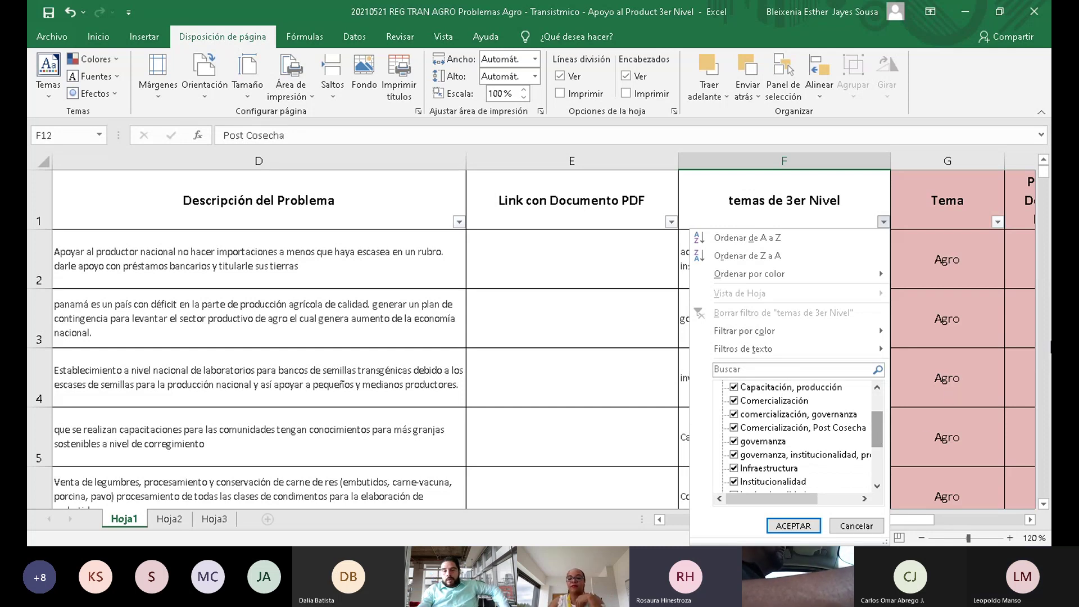
{"action": "left_click", "coordinate": [856, 525]}
Replace the theme in cell F12 with "Infraestructura" for the problem about a place to slaughter cattle
{"action": "scroll", "coordinate": [672, 423], "scroll_direction": "down", "scroll_amount": 3}
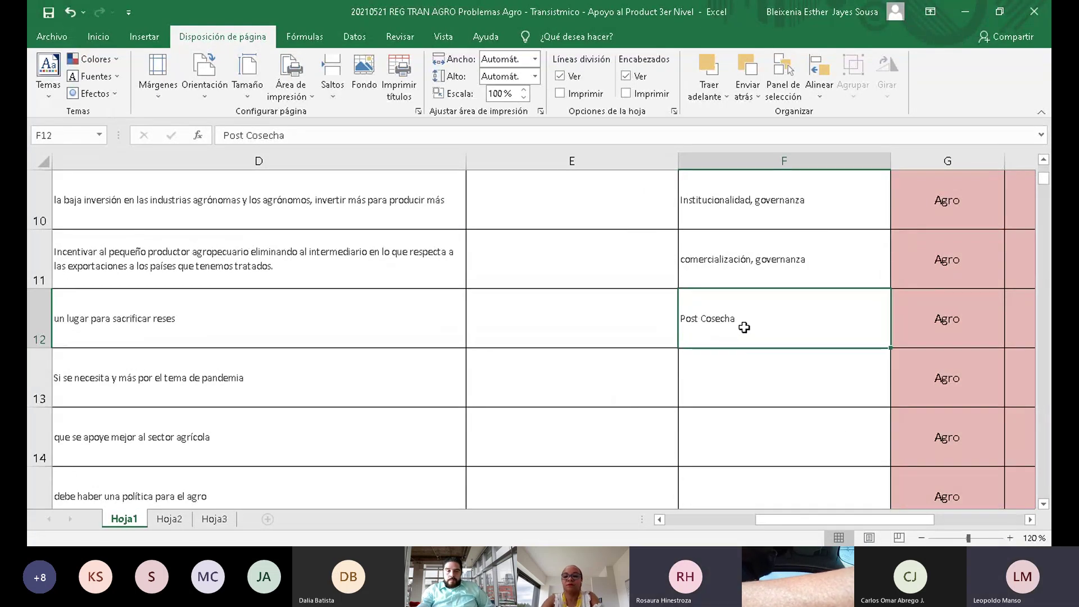
{"action": "type", "text": "Infra"}
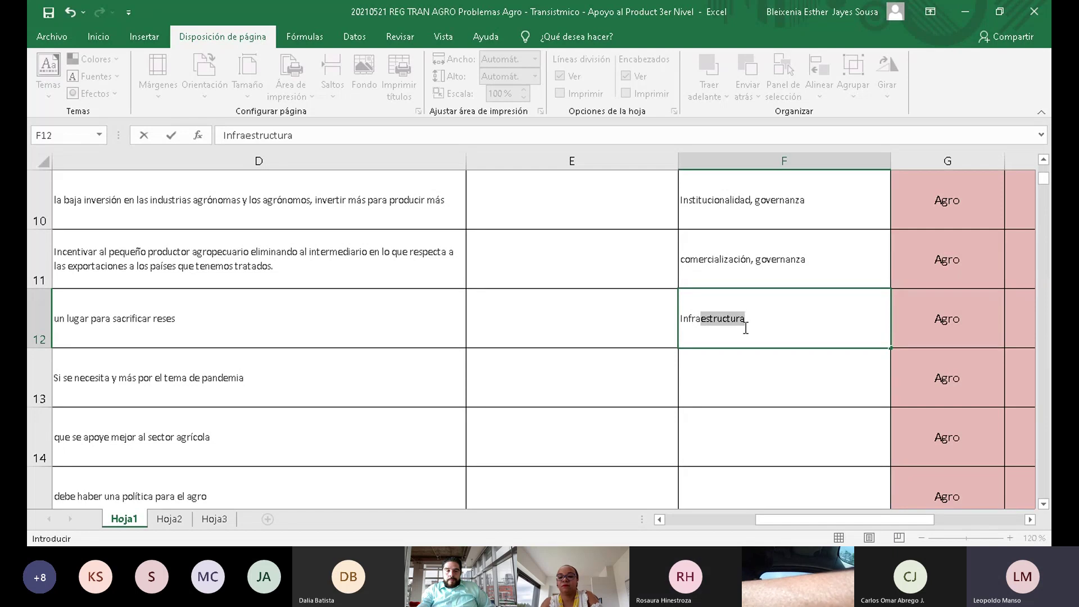
{"action": "key", "text": "Tab"}
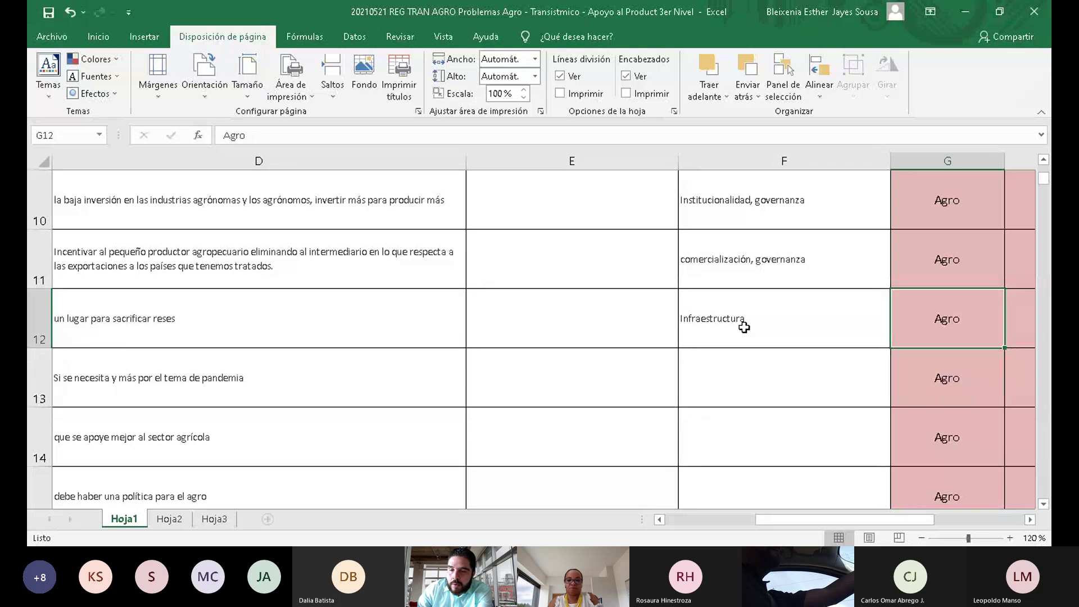
Append "Post Producción" as a second theme in cell F12, separated from "Infraestructura" by a comma
{"action": "left_click", "coordinate": [775, 313]}
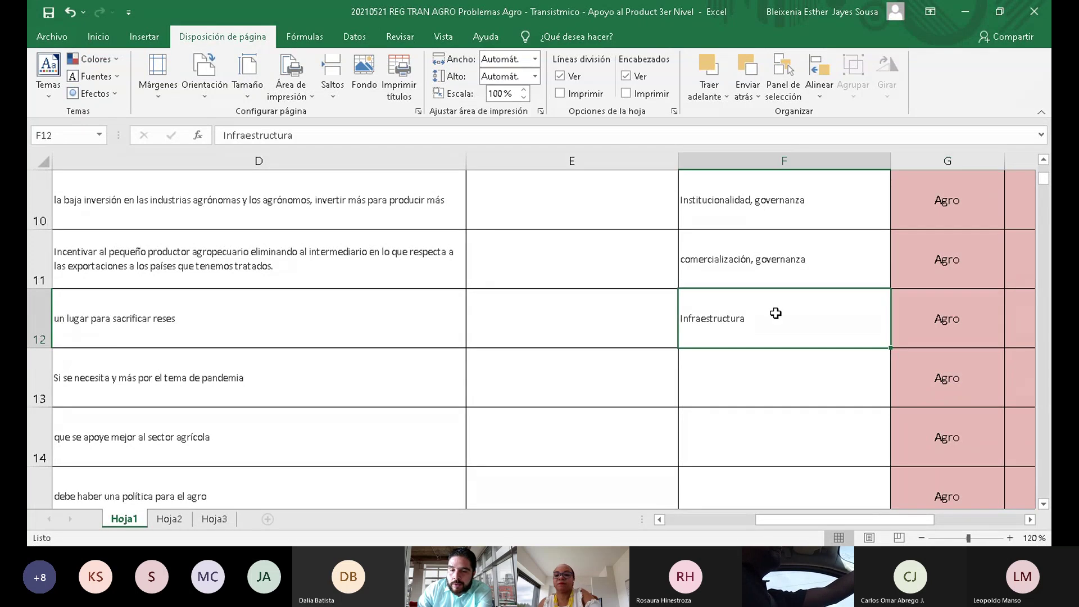
{"action": "double_click", "coordinate": [774, 316]}
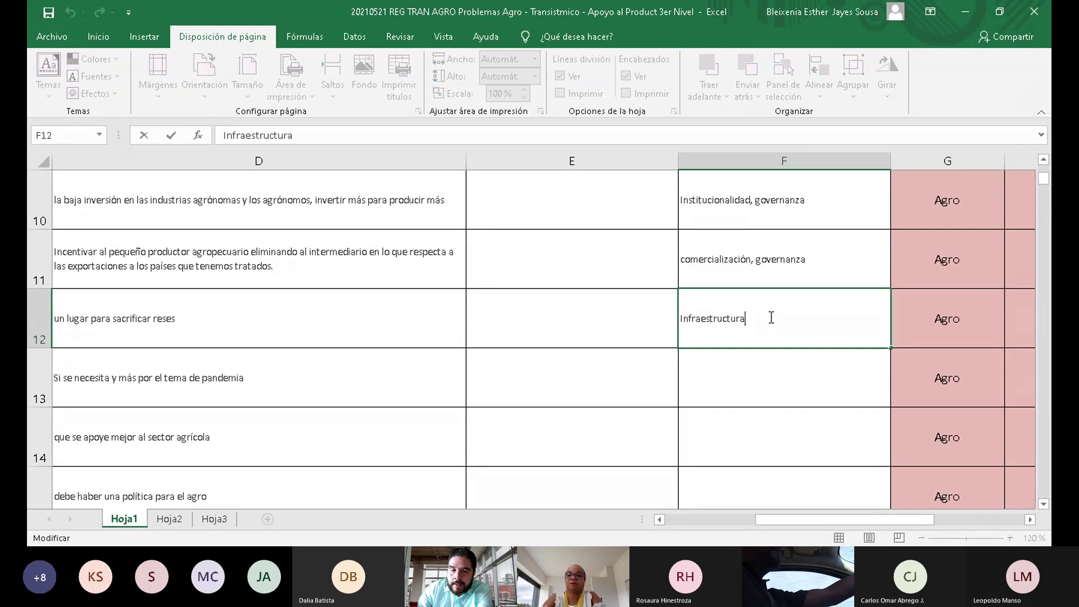
{"action": "type", "text": ", Post C"}
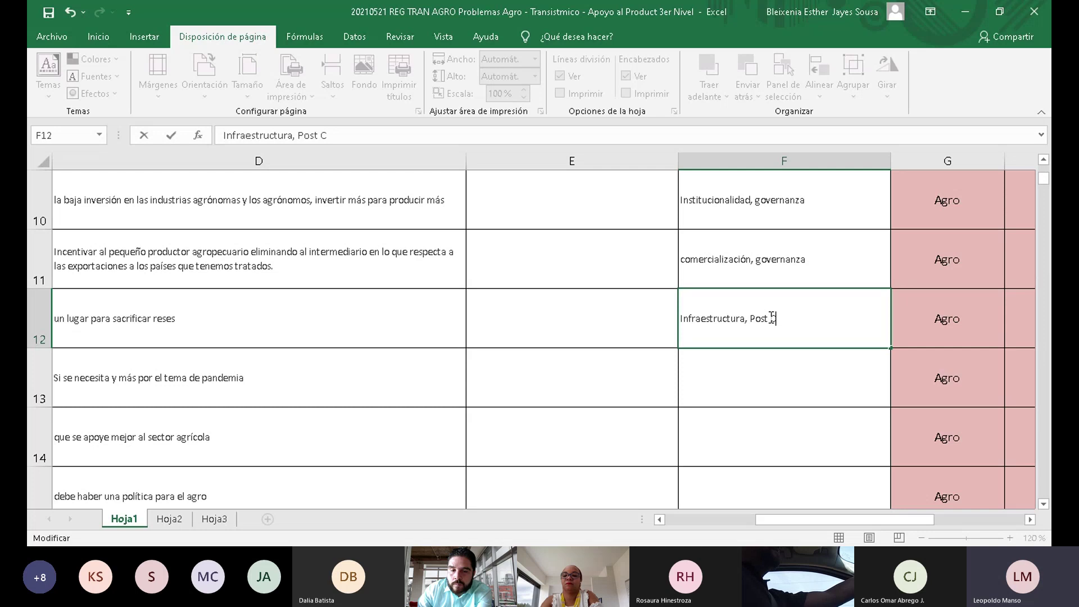
{"action": "type", "text": "ose"}
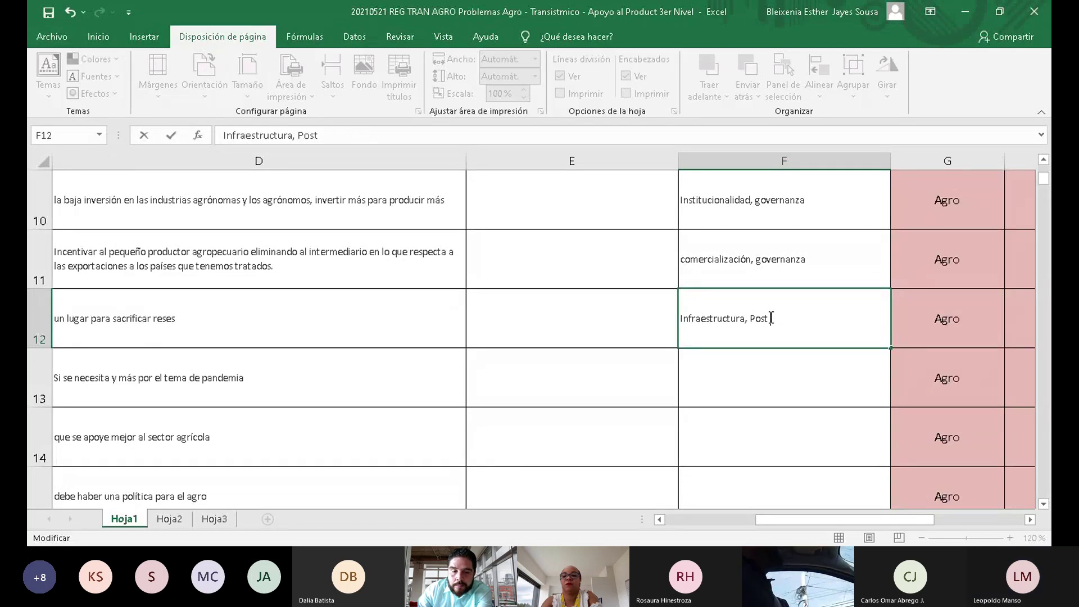
{"action": "type", "text": "r"}
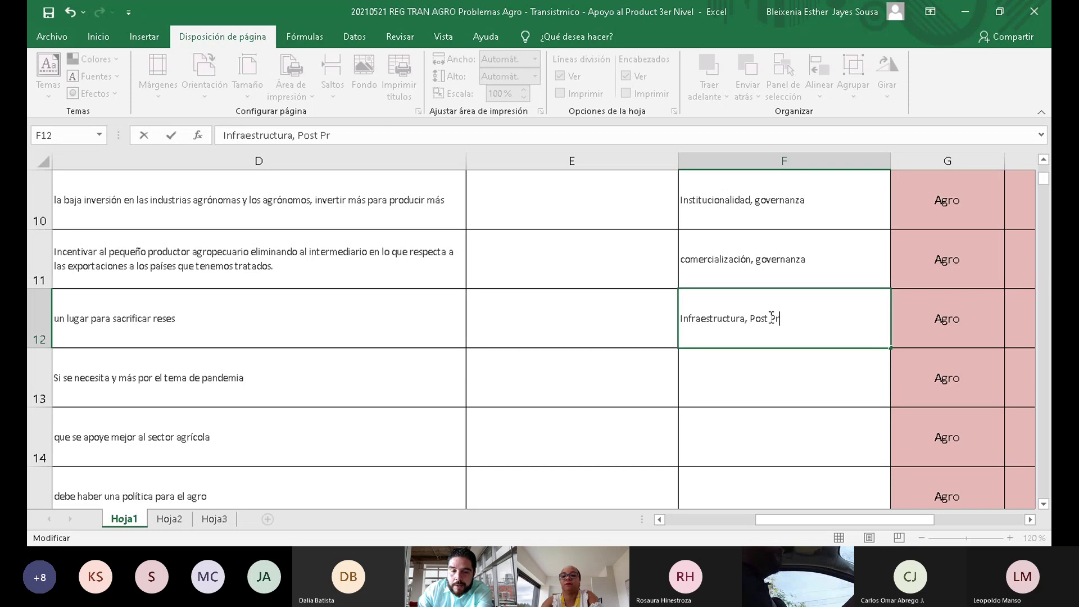
{"action": "type", "text": "oducción"}
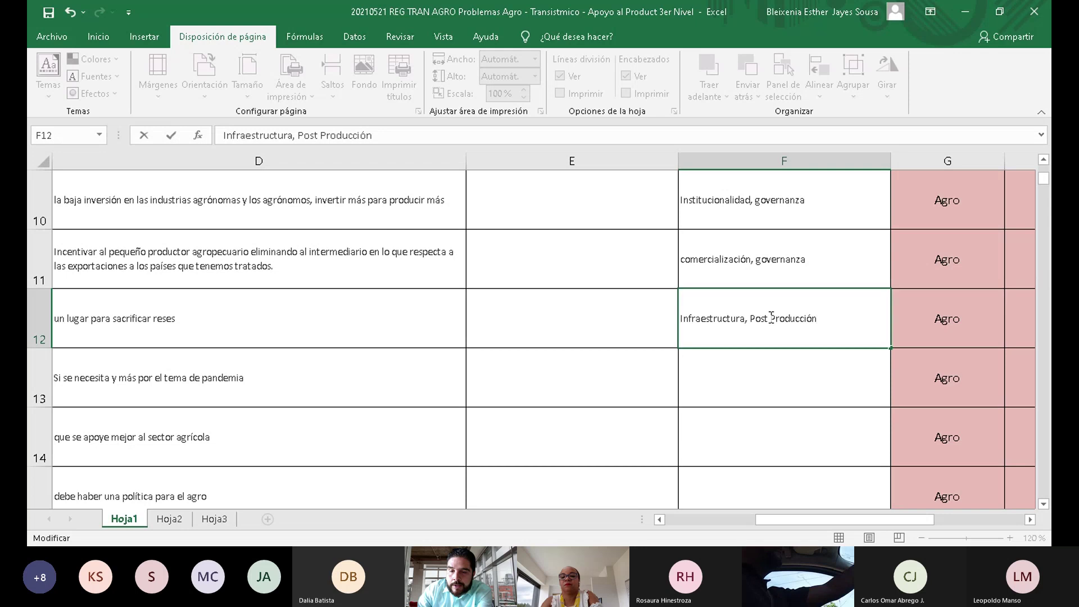
{"action": "key", "text": "Return"}
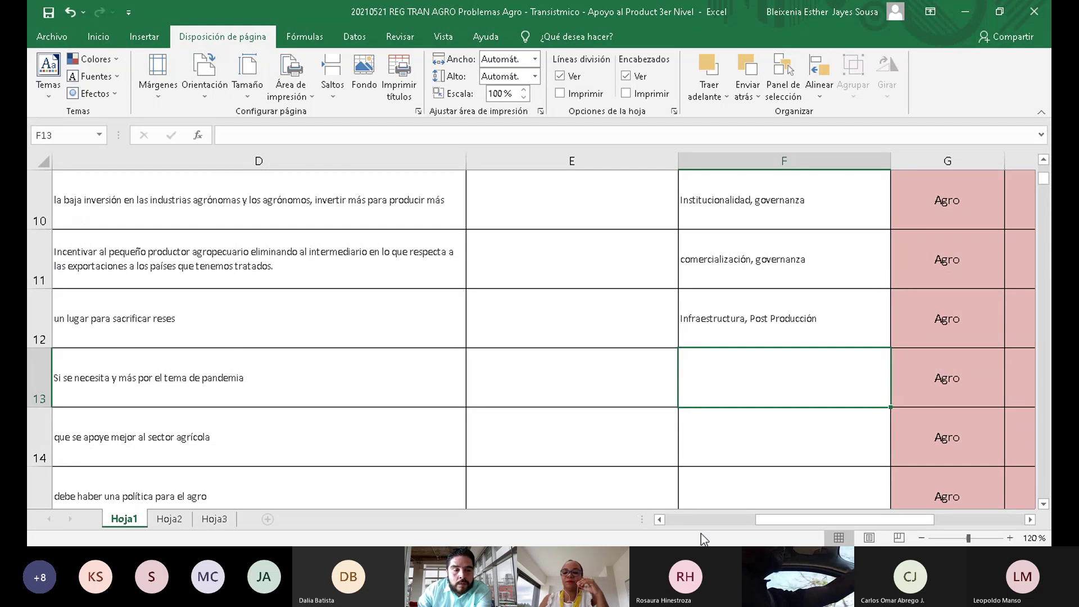
Enter "Otros" as the third-level theme in cell F13 for the problem that mentions the pandemic
{"action": "left_click", "coordinate": [660, 520]}
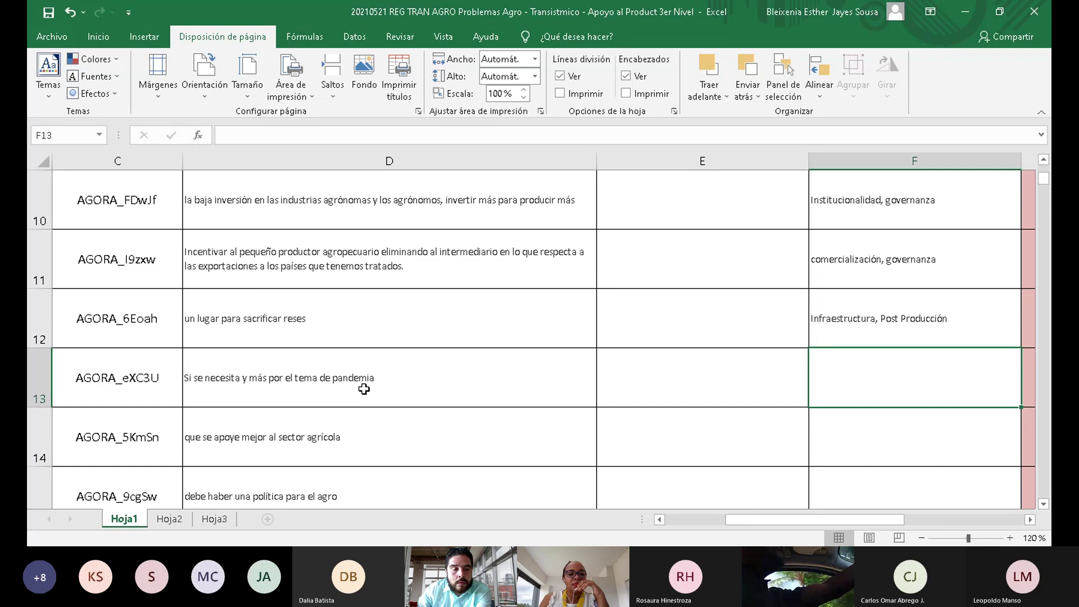
{"action": "left_click", "coordinate": [367, 391]}
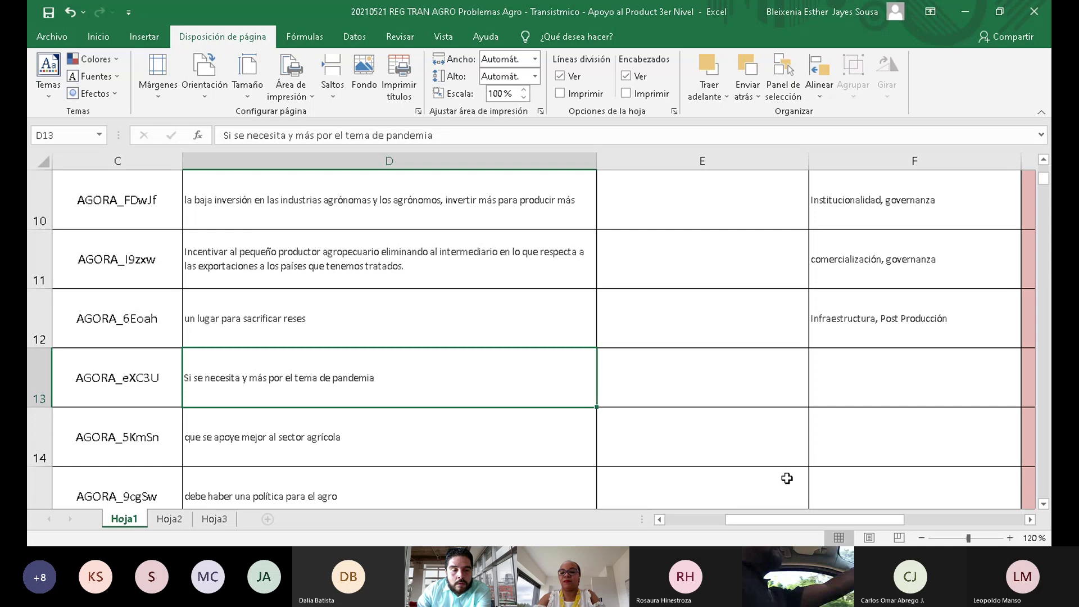
{"action": "left_click", "coordinate": [871, 396]}
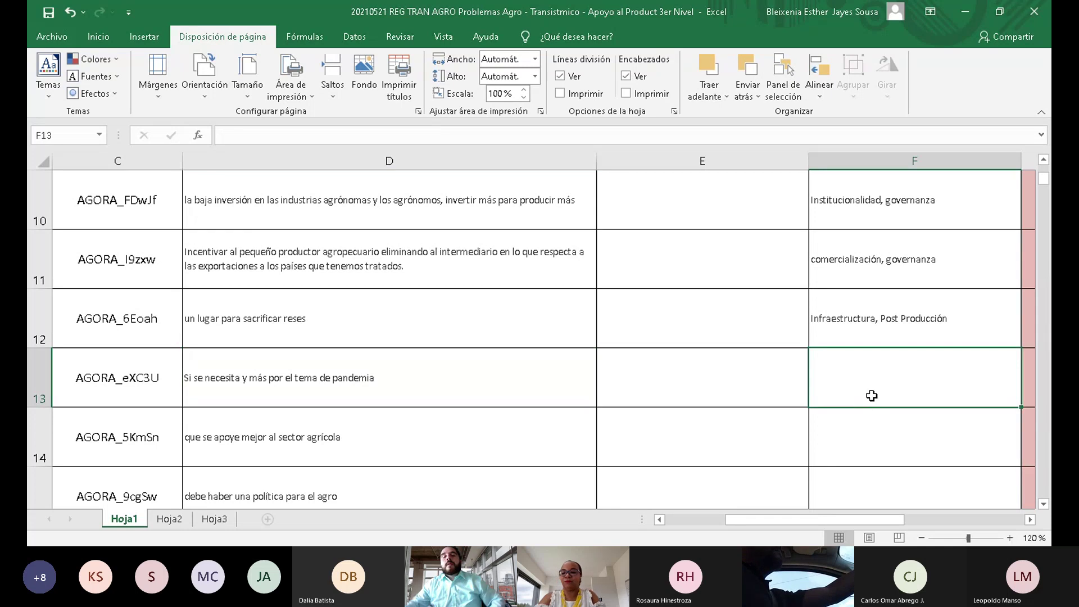
{"action": "type", "text": "otro"}
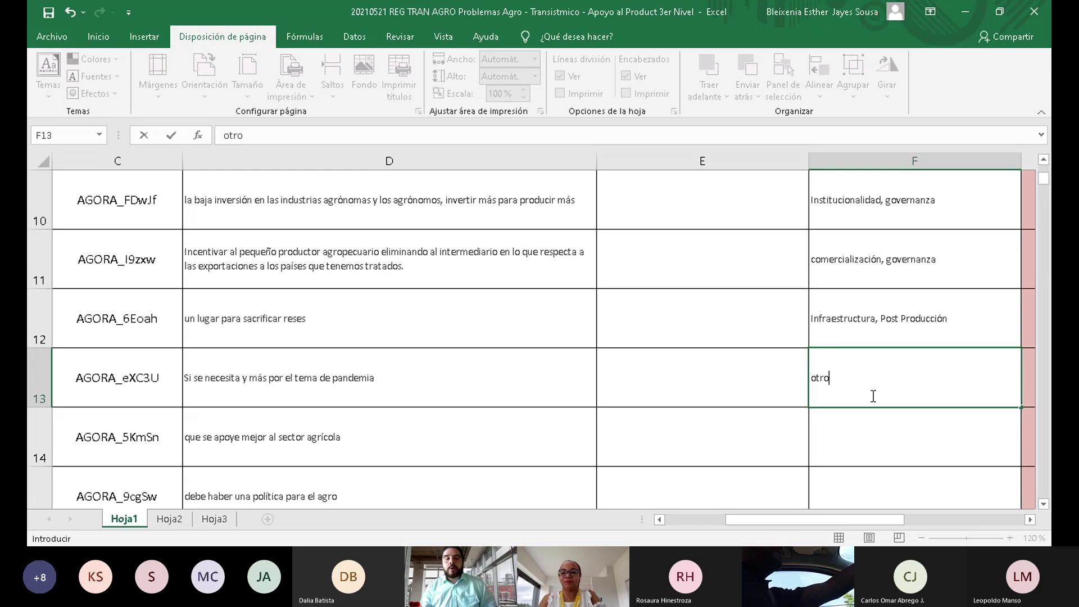
{"action": "key", "text": "BackSpace"}
{"action": "key", "text": "BackSpace"}
{"action": "key", "text": "BackSpace"}
{"action": "type", "text": "apoy"}
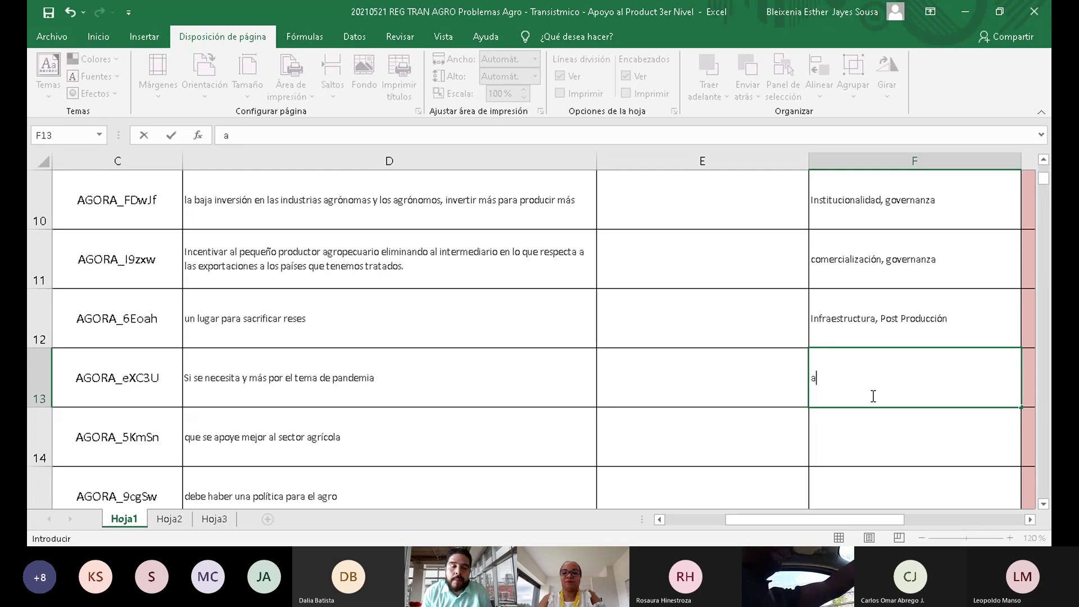
{"action": "key", "text": "BackSpace"}
{"action": "key", "text": "BackSpace"}
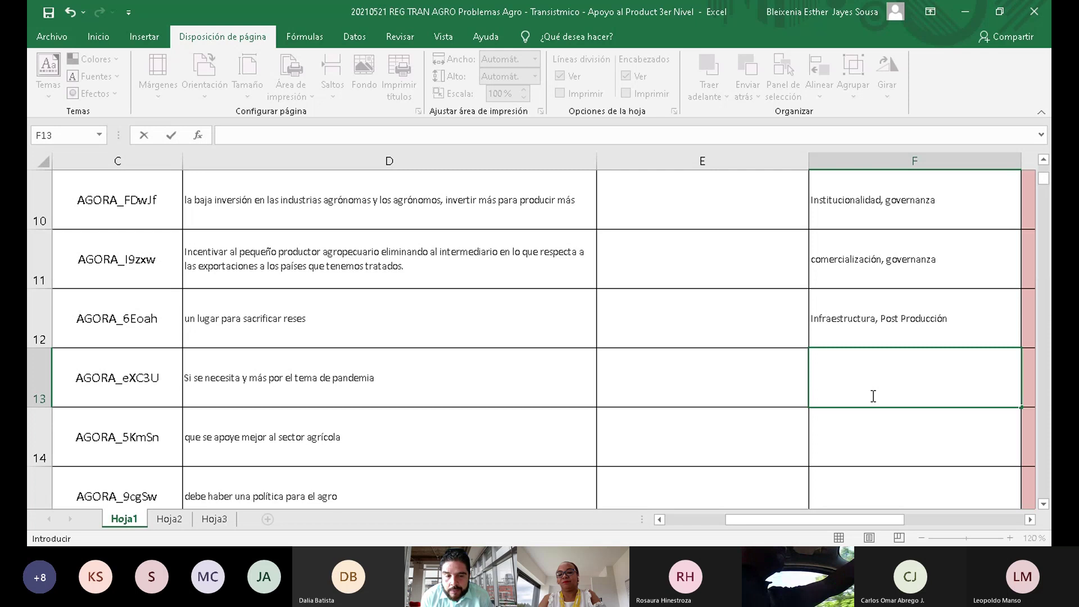
{"action": "type", "text": "otros"}
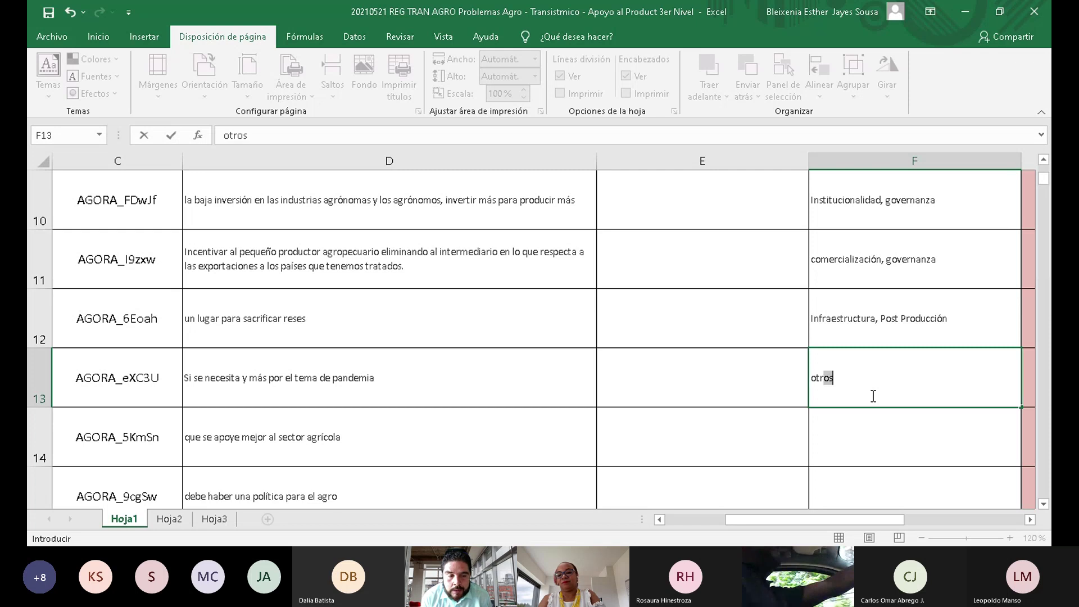
{"action": "key", "text": "Return"}
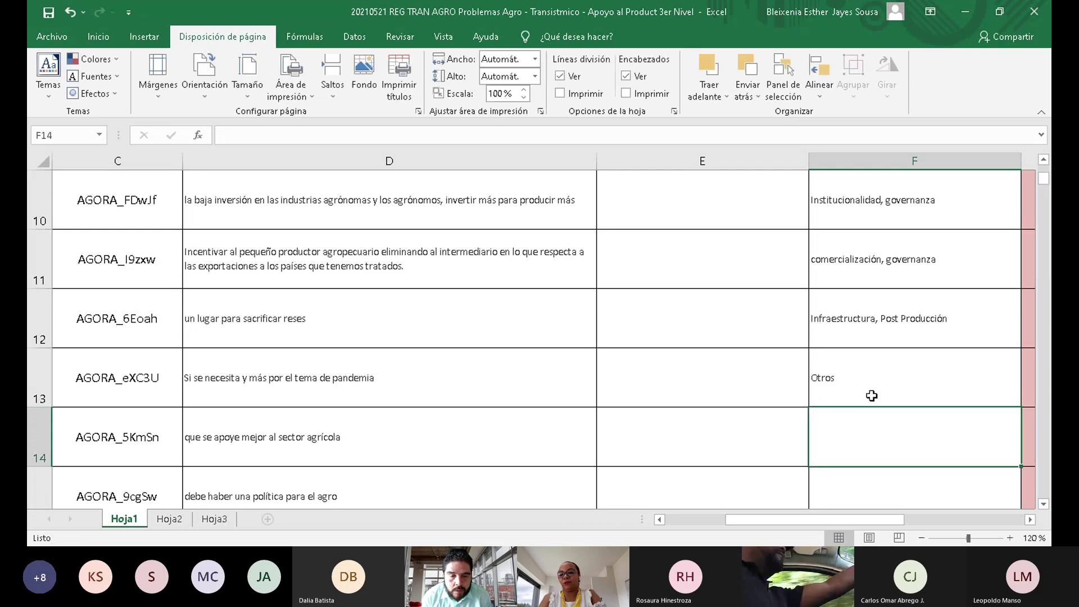
Enter "Otros" as the third-level theme in cells F14 and F15 for the agricultural support and agro policy problems
{"action": "left_click", "coordinate": [392, 439]}
{"action": "scroll", "coordinate": [568, 453], "scroll_direction": "down", "scroll_amount": 1}
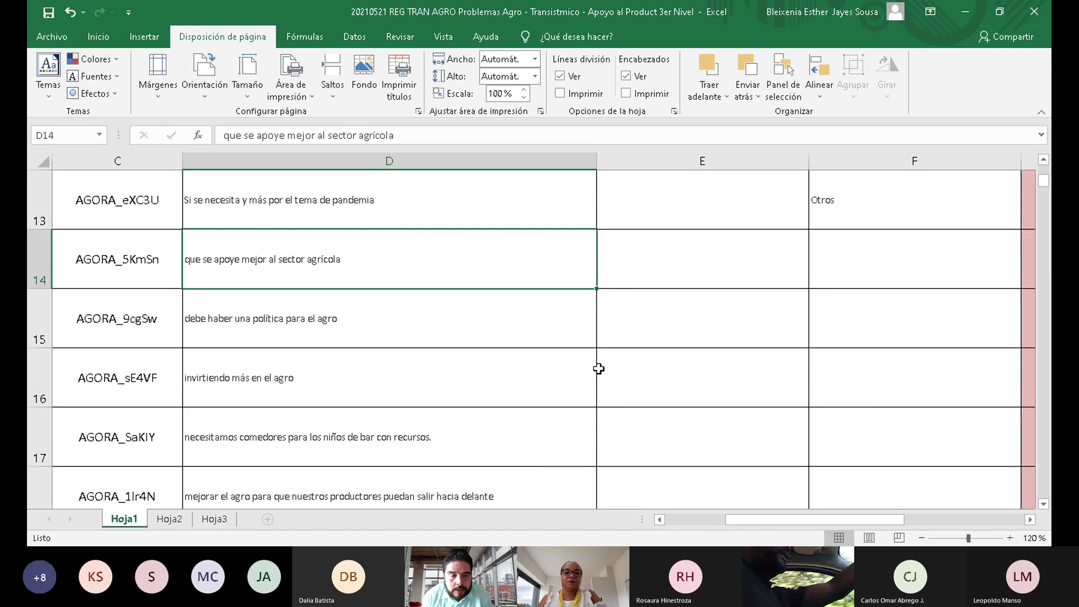
{"action": "left_click", "coordinate": [847, 263]}
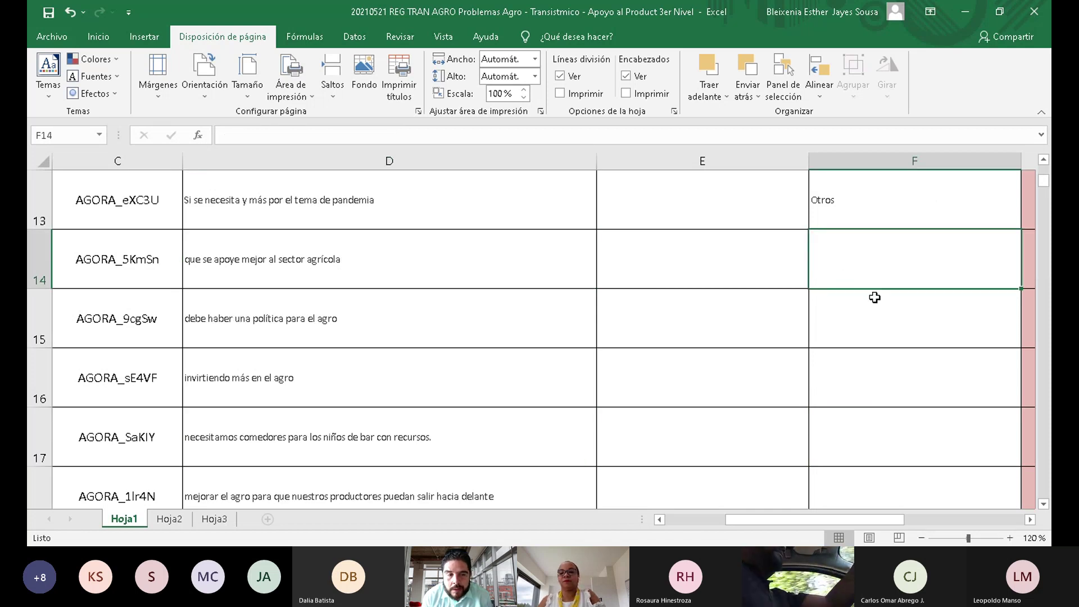
{"action": "type", "text": "ot"}
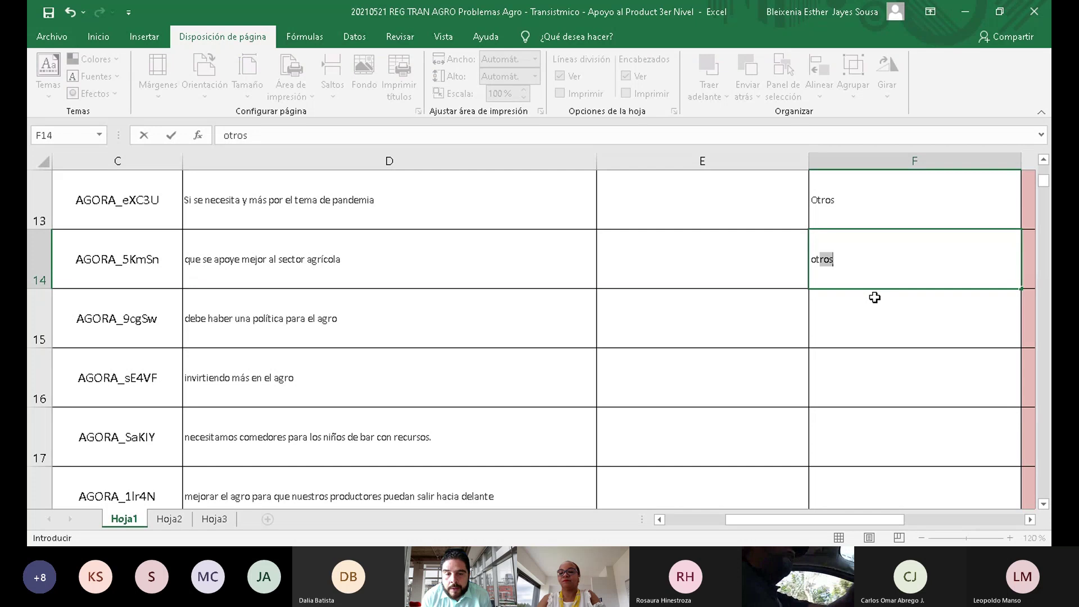
{"action": "key", "text": "Return"}
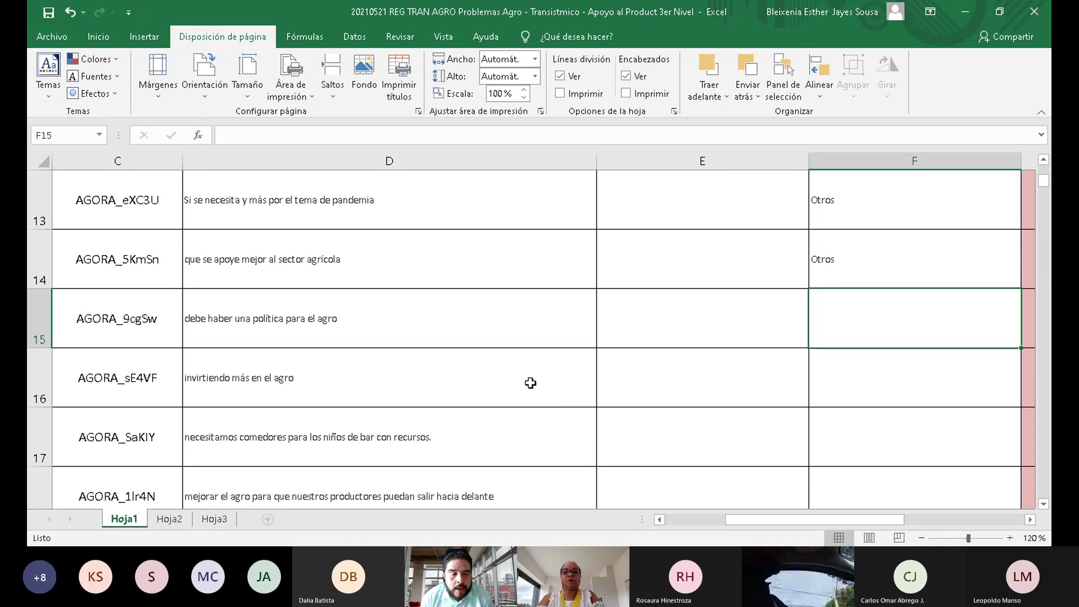
{"action": "type", "text": "O"}
{"action": "key", "text": "Return"}
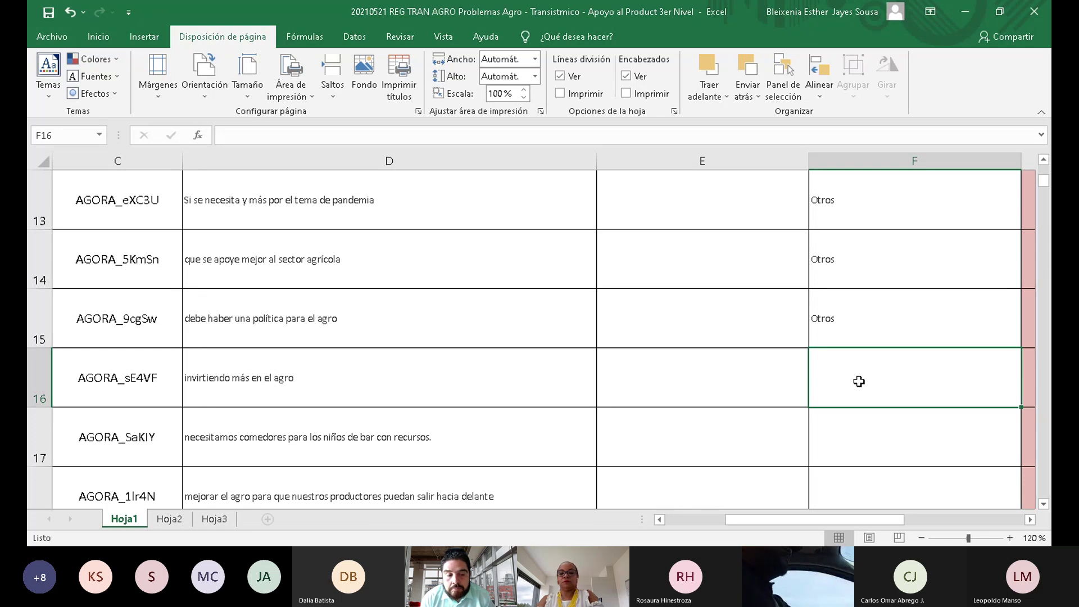
Enter "Governanza" as the third-level theme in cell F16 for the problem about investing more in agro
{"action": "type", "text": "G"}
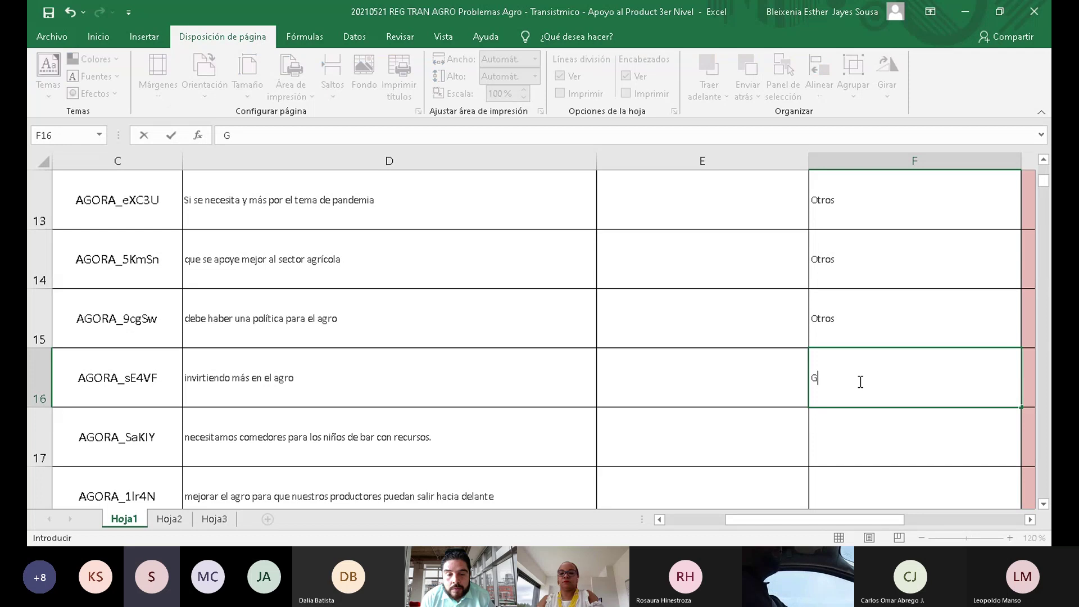
{"action": "type", "text": "ober"}
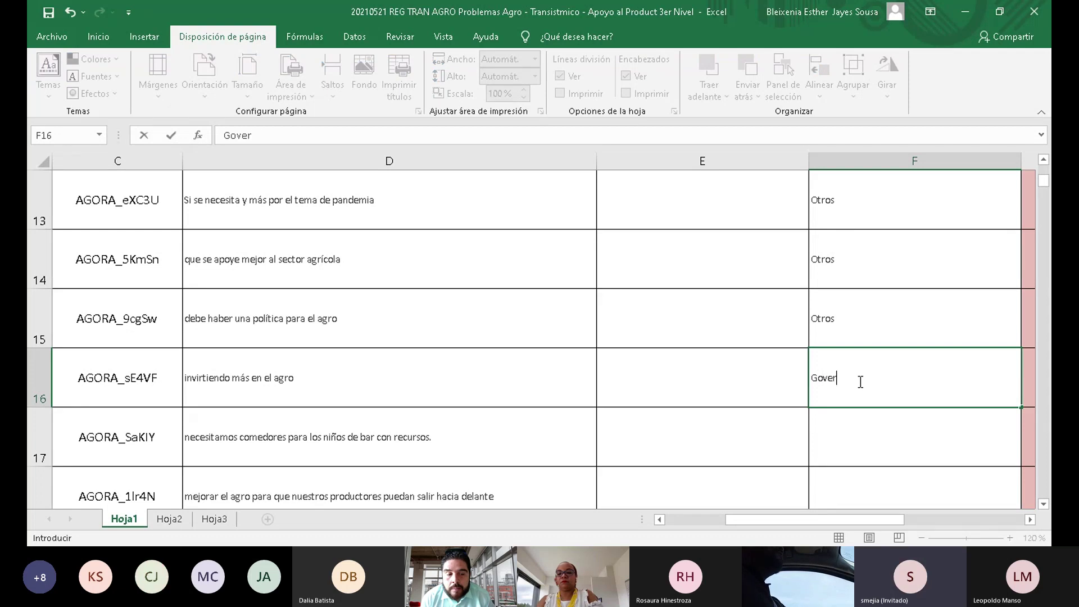
{"action": "type", "text": "nanza"}
{"action": "key", "text": "Return"}
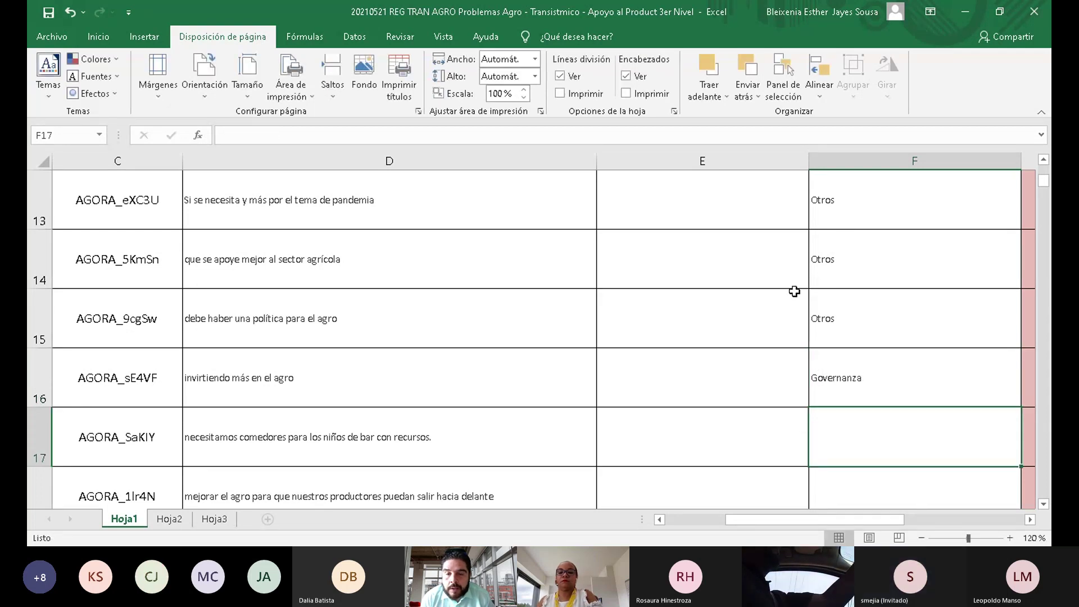
Check how the governance theme is spelled in the "temas de 3er Nivel" filter list, leaving all values selected
{"action": "scroll", "coordinate": [866, 346], "scroll_direction": "up", "scroll_amount": 2}
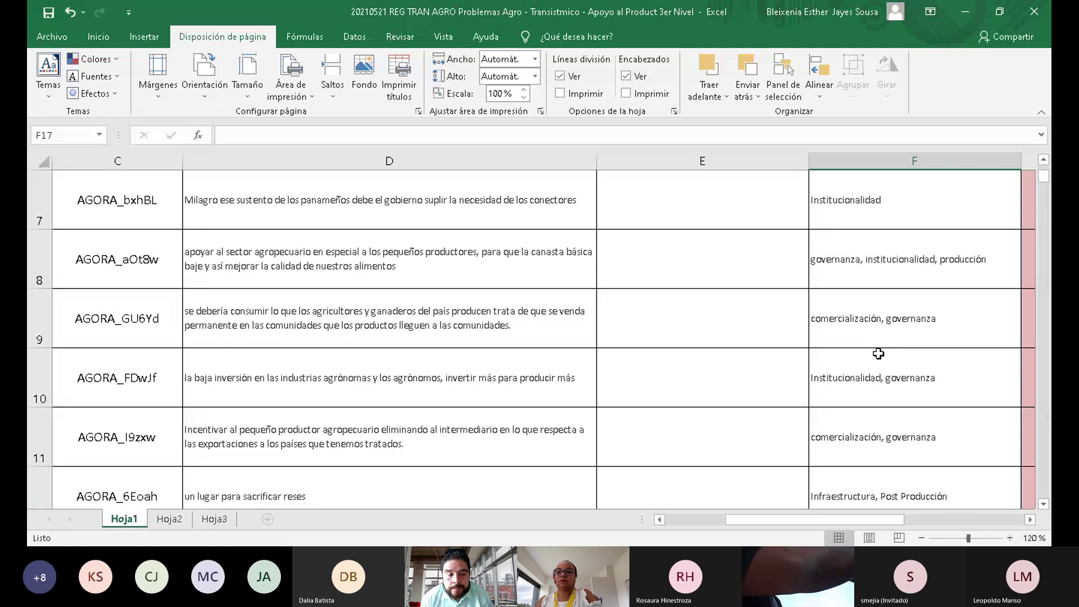
{"action": "scroll", "coordinate": [879, 354], "scroll_direction": "up", "scroll_amount": 2}
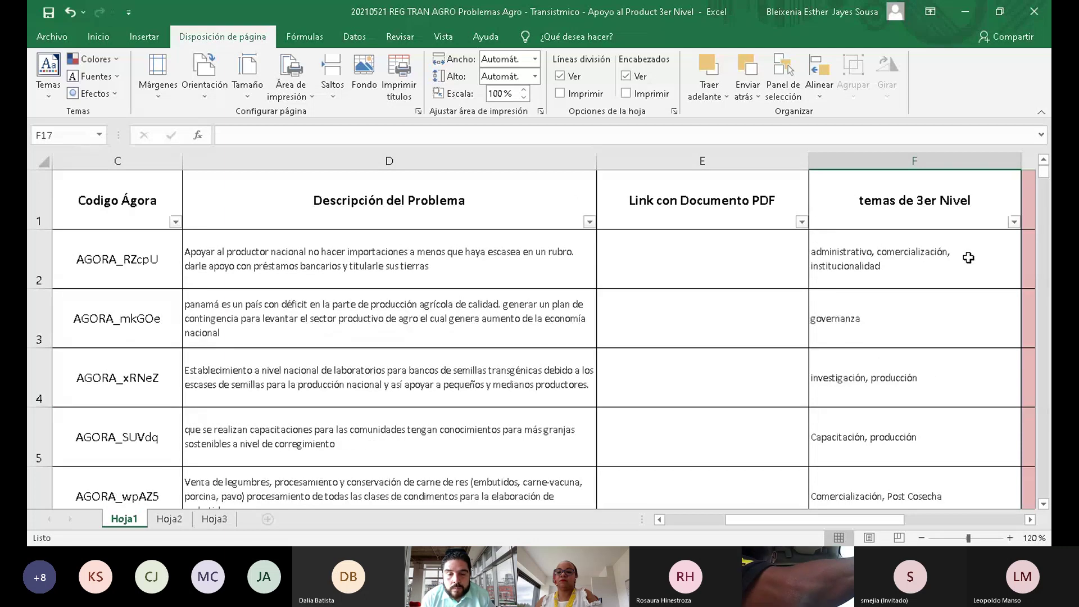
{"action": "left_click", "coordinate": [1014, 222]}
{"action": "scroll", "coordinate": [952, 425], "scroll_direction": "down", "scroll_amount": 1}
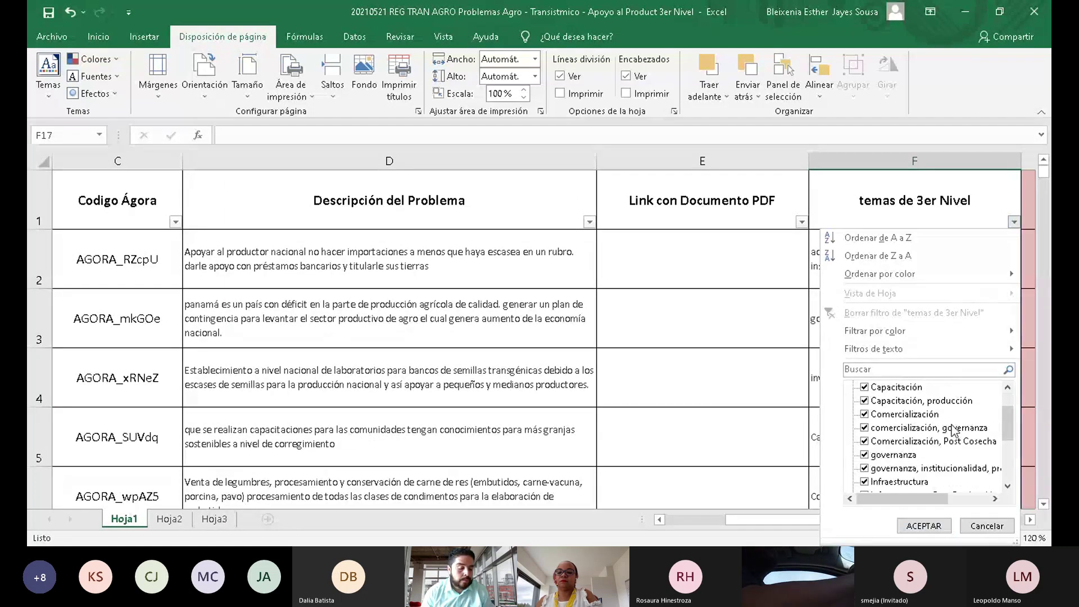
{"action": "left_click", "coordinate": [923, 525]}
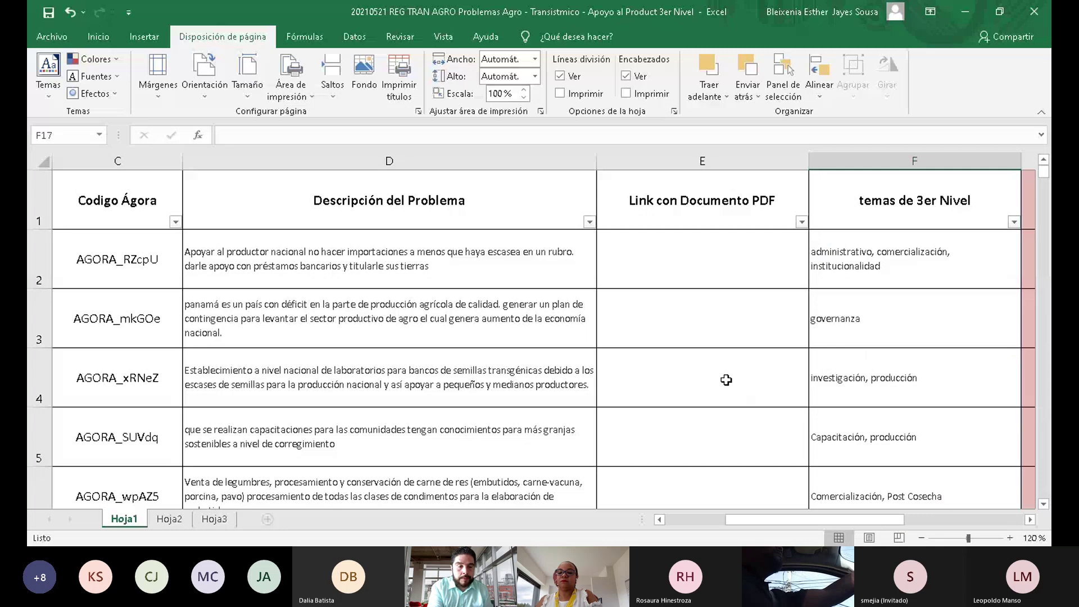
Replace the theme in cell F16 with lowercase "governanza" to match the existing entries
{"action": "scroll", "coordinate": [820, 378], "scroll_direction": "down", "scroll_amount": 3}
{"action": "scroll", "coordinate": [892, 385], "scroll_direction": "down", "scroll_amount": 3}
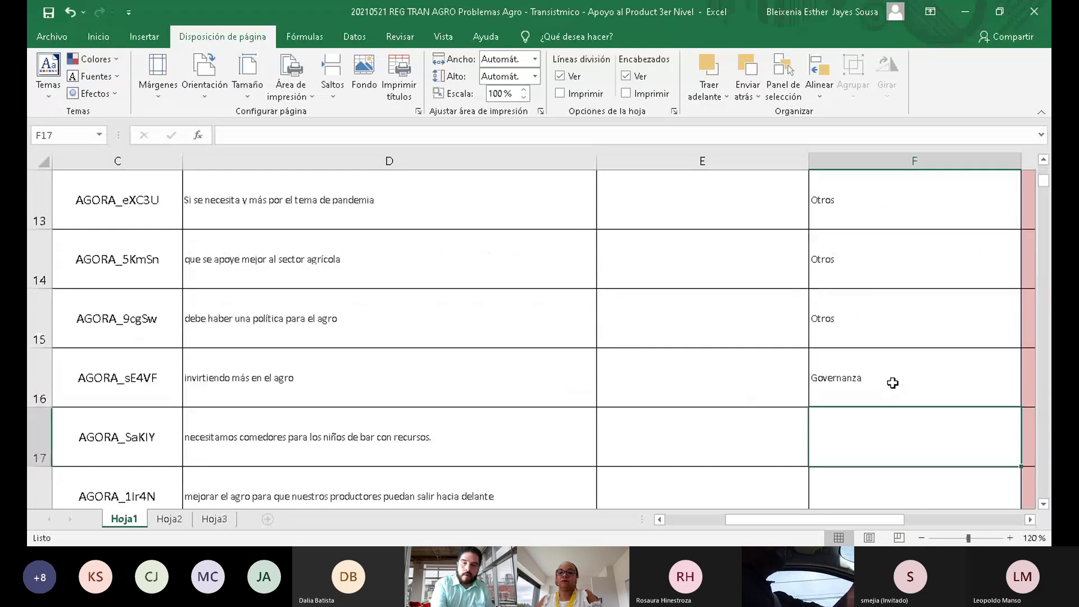
{"action": "left_click", "coordinate": [864, 380]}
{"action": "type", "text": "governanza"}
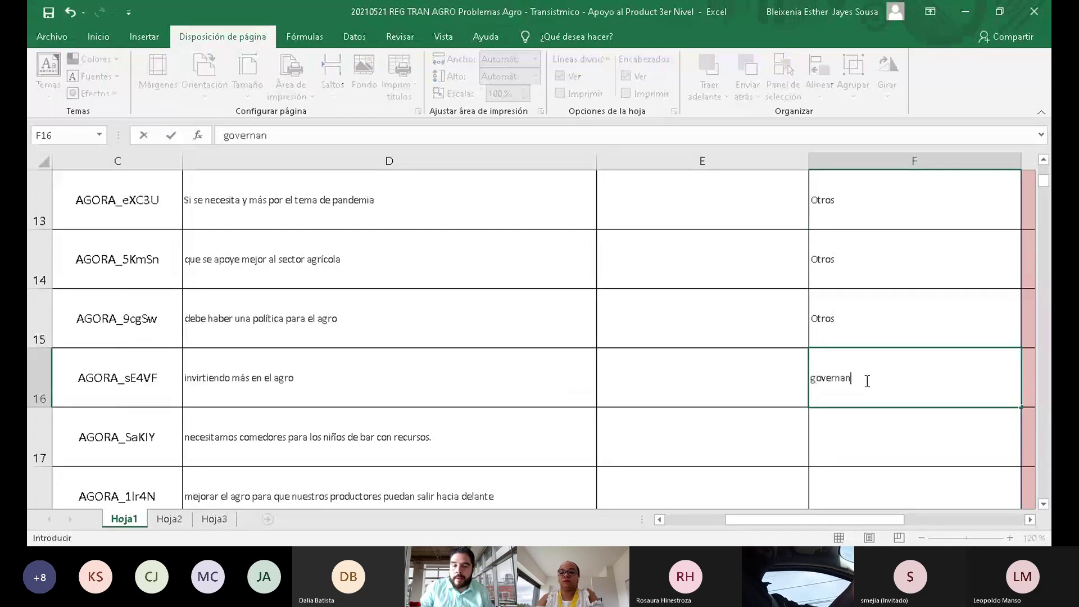
{"action": "key", "text": "Return"}
Enter "Otros" as the third-level theme in cells F17 and F18 for the children's dining halls and agro improvement problems
{"action": "scroll", "coordinate": [880, 384], "scroll_direction": "up", "scroll_amount": 4}
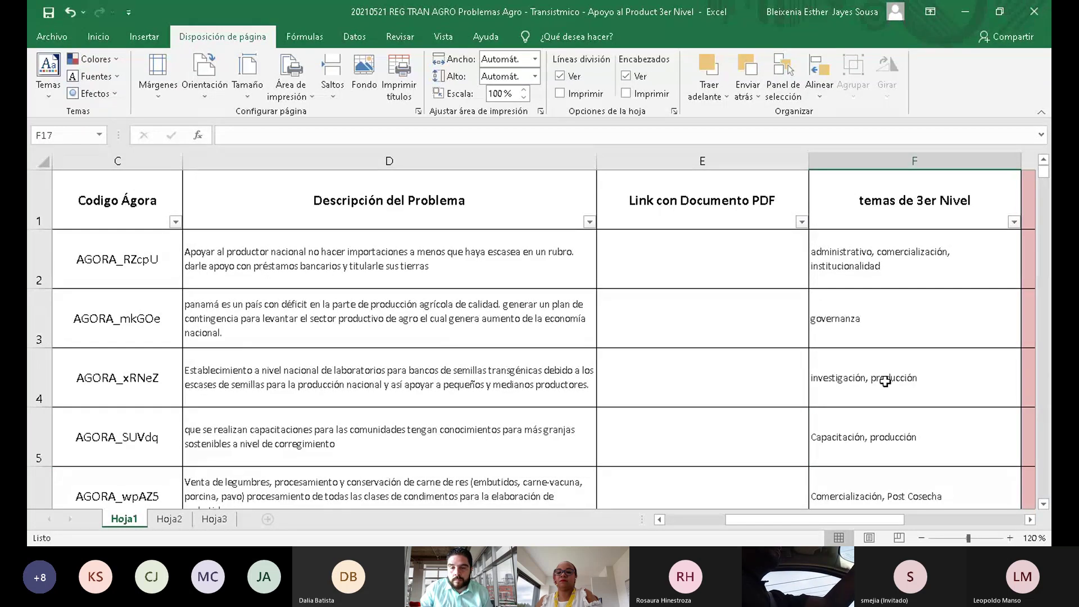
{"action": "scroll", "coordinate": [877, 374], "scroll_direction": "down", "scroll_amount": 8}
{"action": "scroll", "coordinate": [877, 374], "scroll_direction": "up", "scroll_amount": 4}
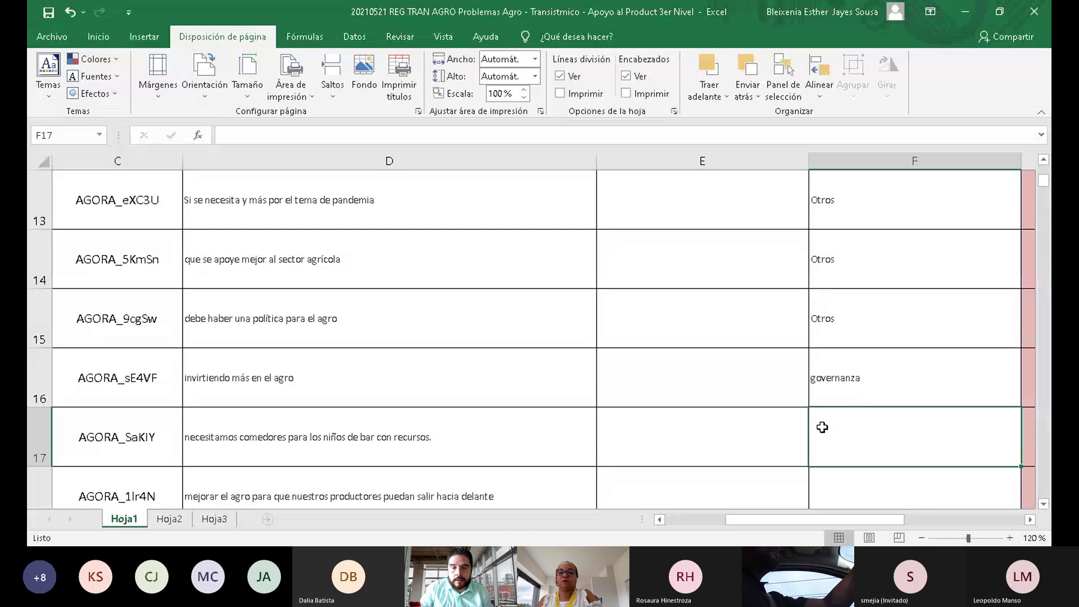
{"action": "scroll", "coordinate": [631, 450], "scroll_direction": "down", "scroll_amount": 1}
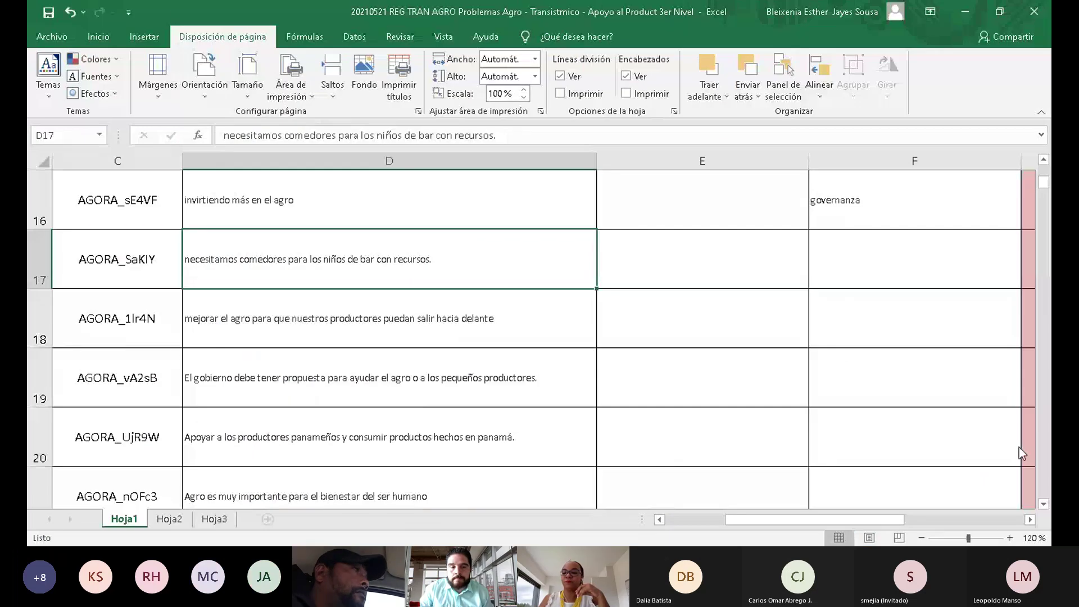
{"action": "left_click", "coordinate": [513, 428]}
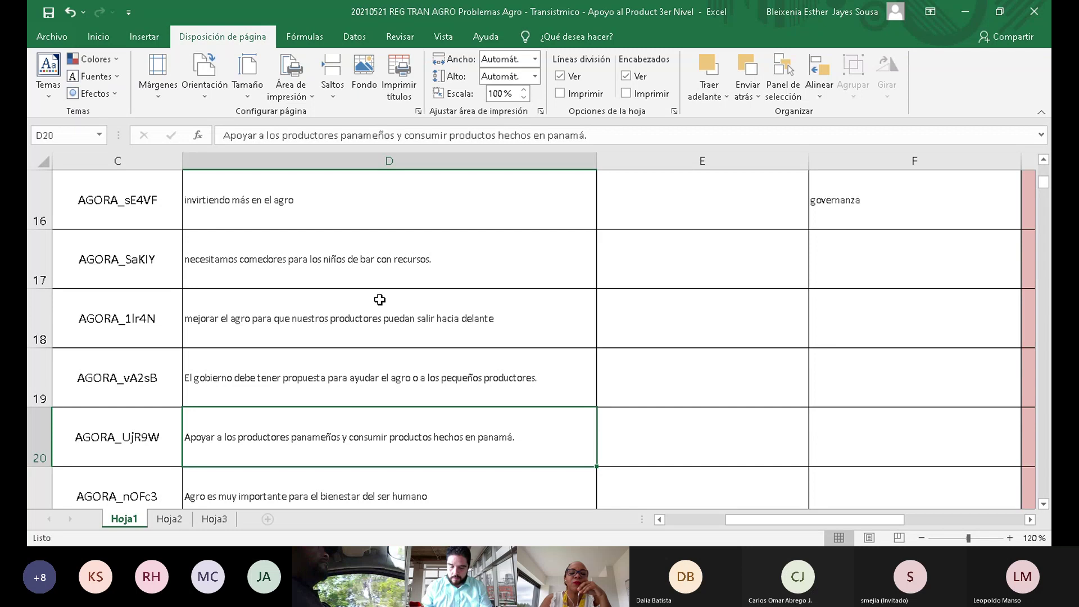
{"action": "left_click", "coordinate": [871, 249]}
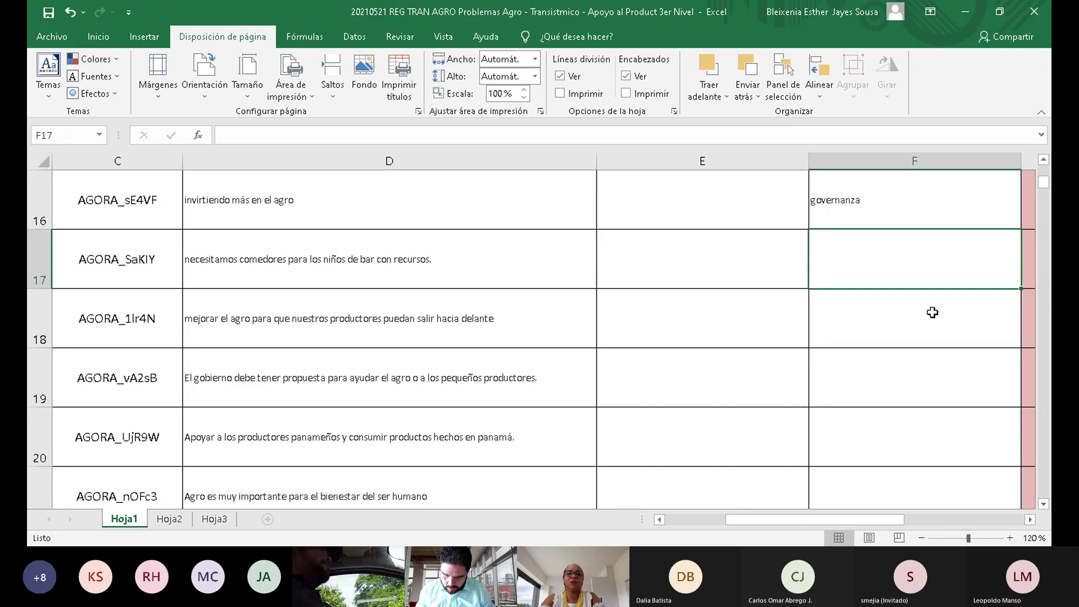
{"action": "type", "text": "o"}
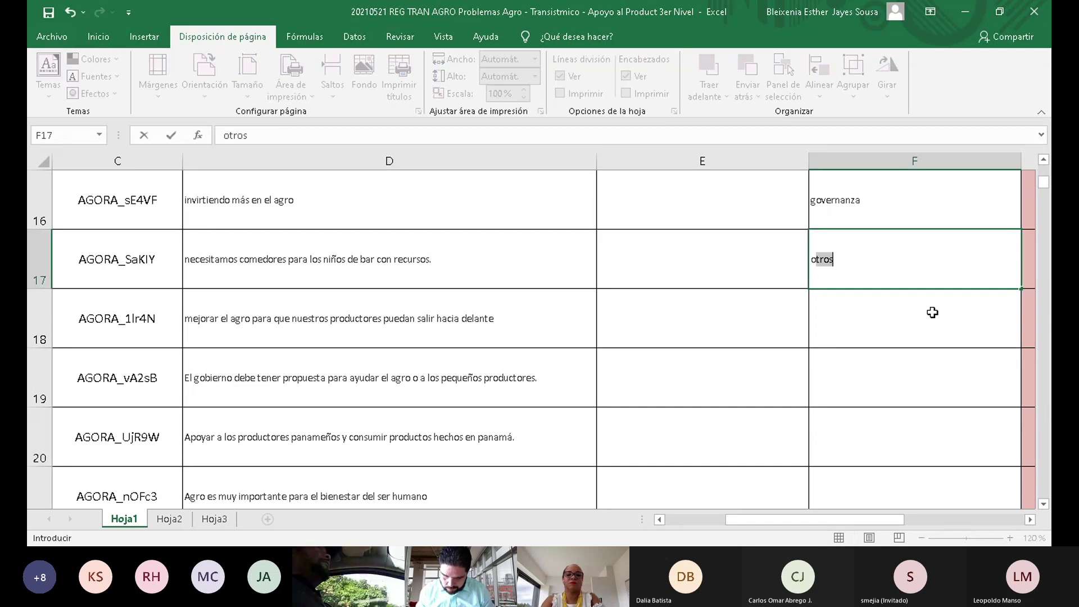
{"action": "key", "text": "Return"}
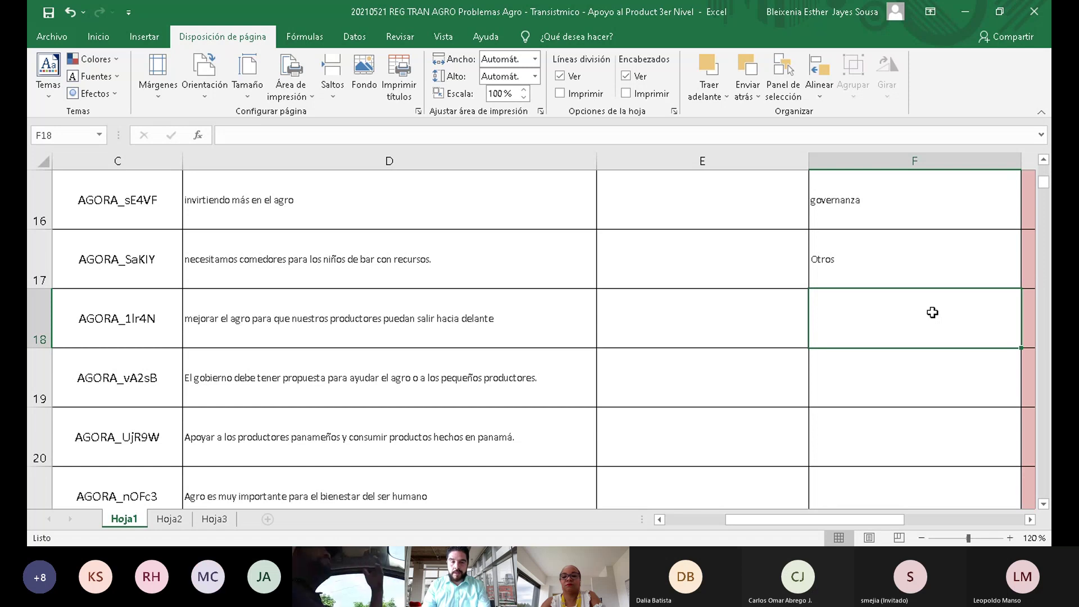
{"action": "type", "text": "otros"}
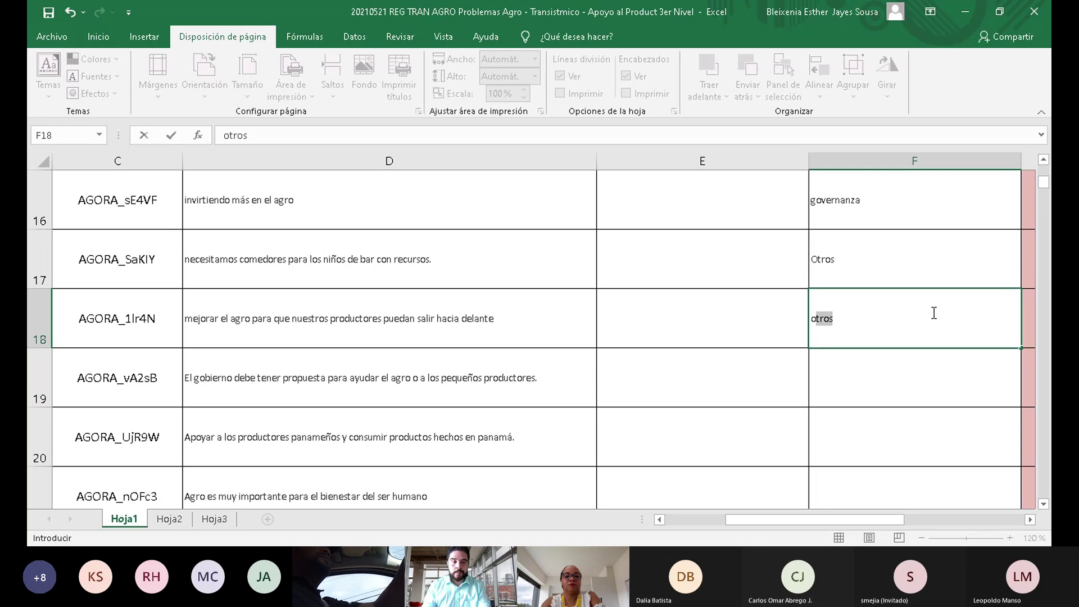
{"action": "key", "text": "Return"}
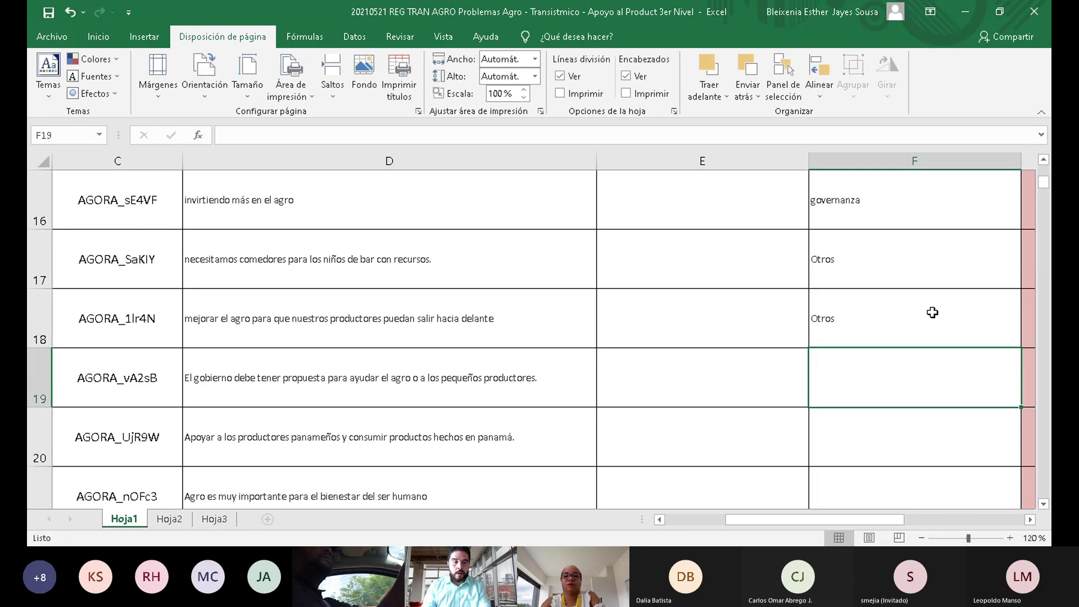